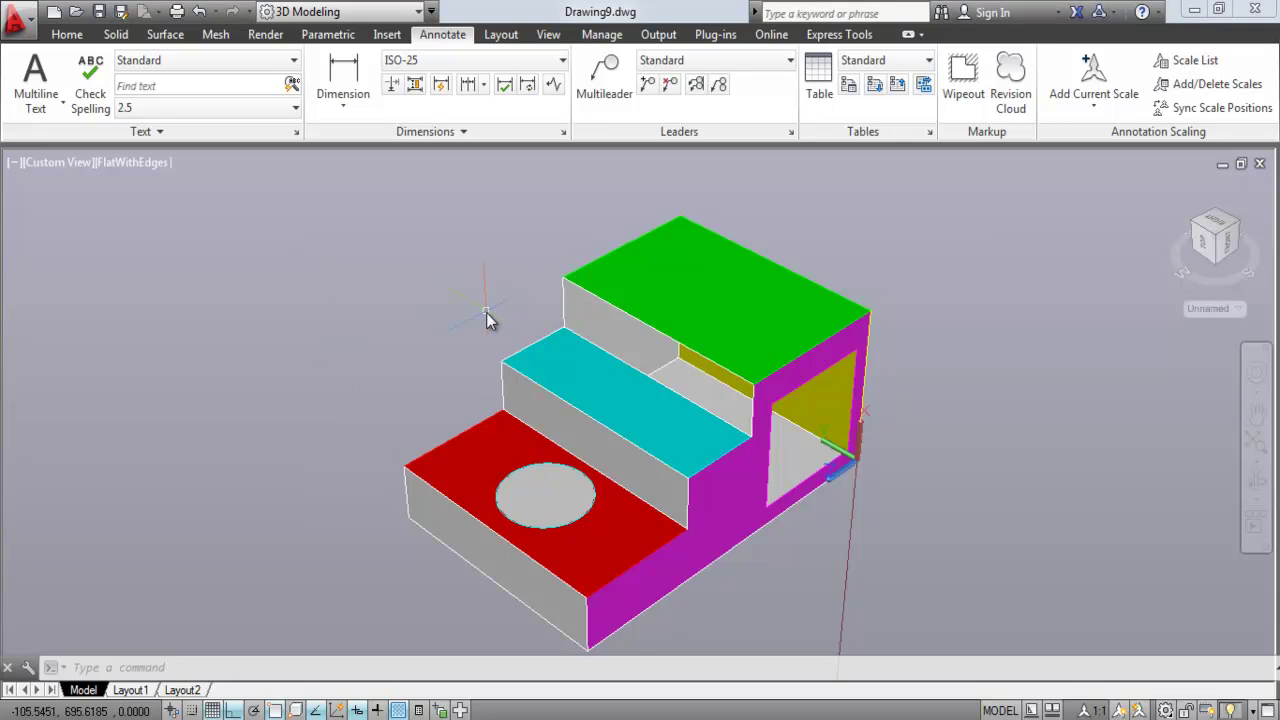
Step: Pan the stepped model aside, deselect its red face, and zoom out to free space on the left
middle_click_drag(486, 312, 678, 552)
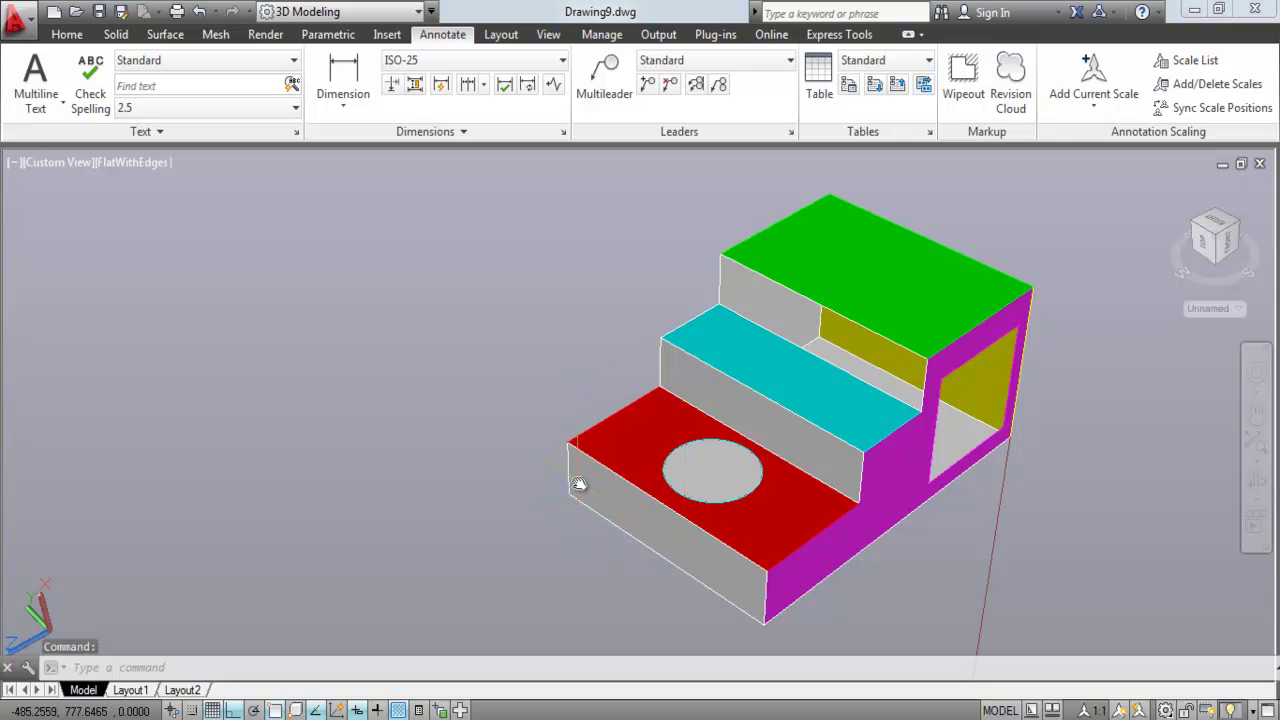
left_click(655, 432, "ctrl")
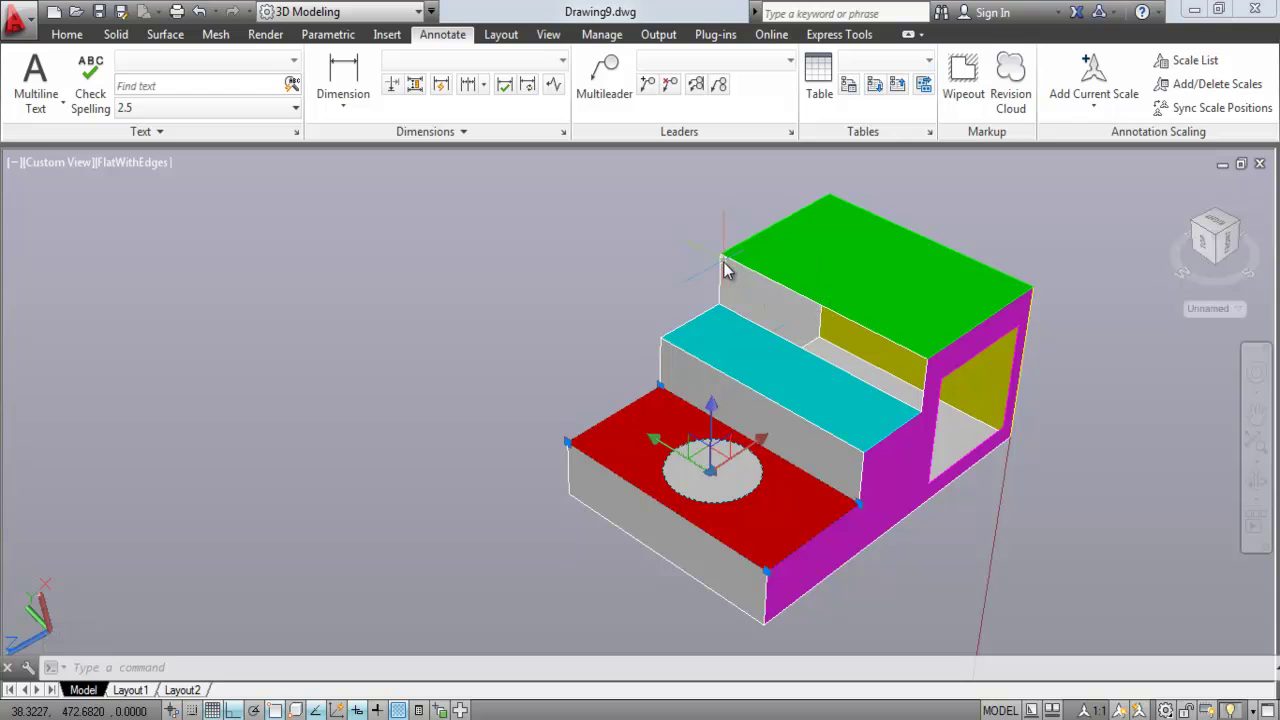
key("Escape")
key("Escape")
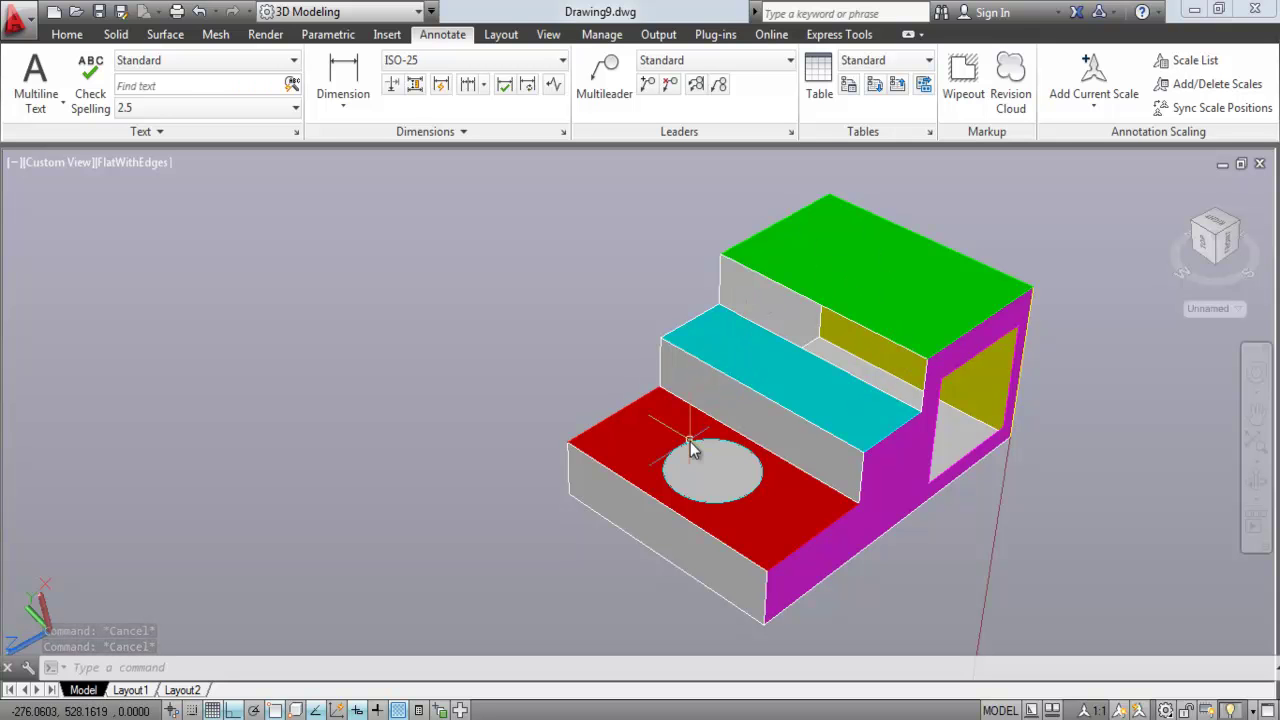
middle_click_drag(600, 356, 700, 357)
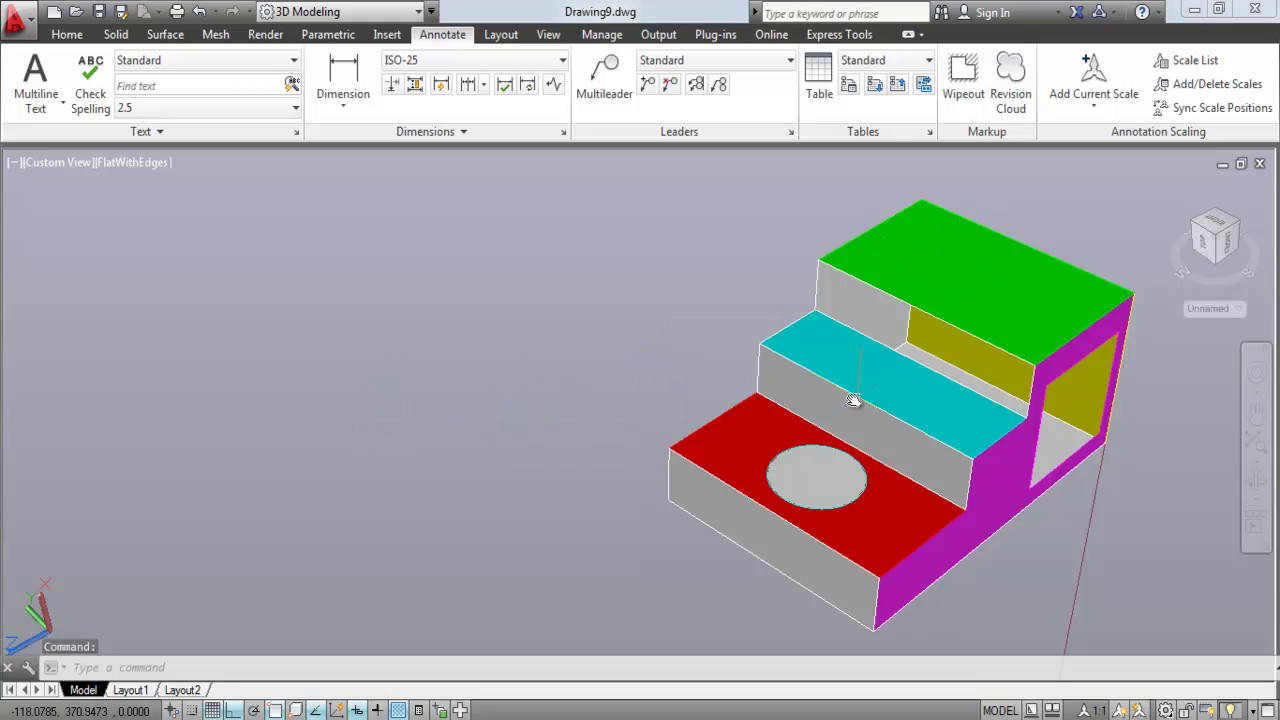
middle_click_drag(945, 371, 949, 338)
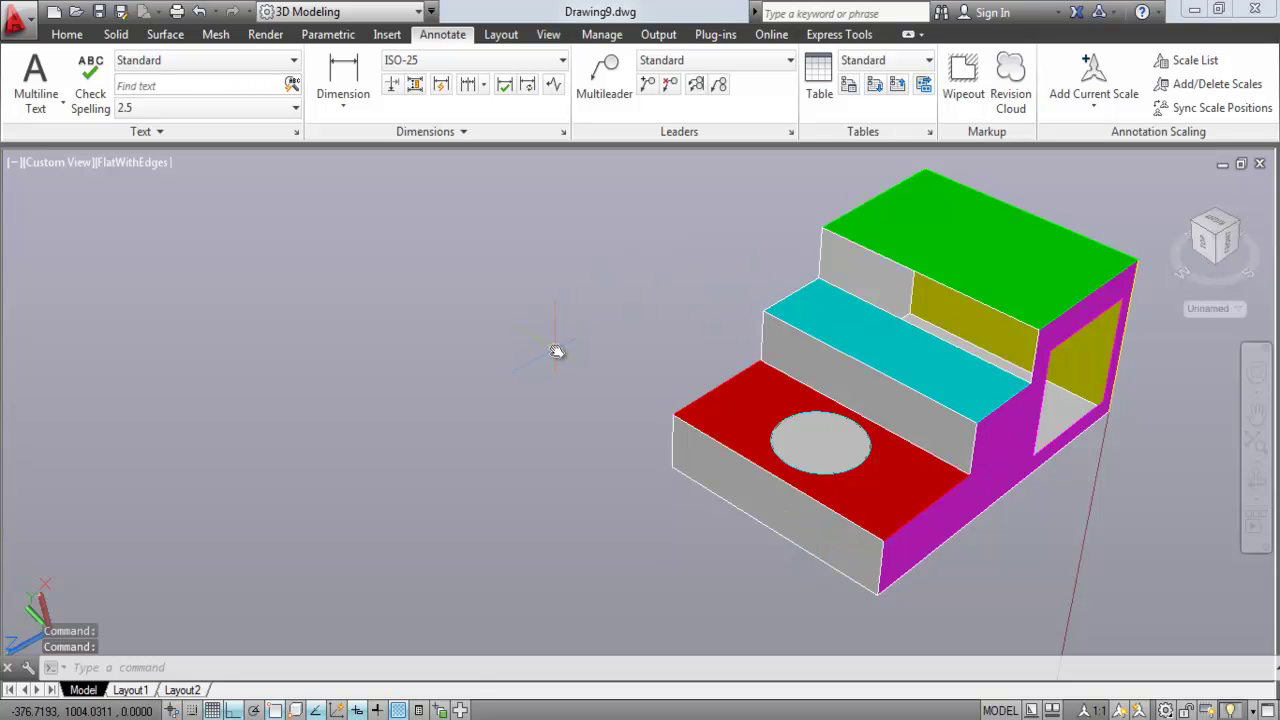
scroll(557, 351, "down", 5)
Step: Begin a rectangle left of the model, then cancel the mistaken size entry
middle_click_drag(414, 342, 457, 371)
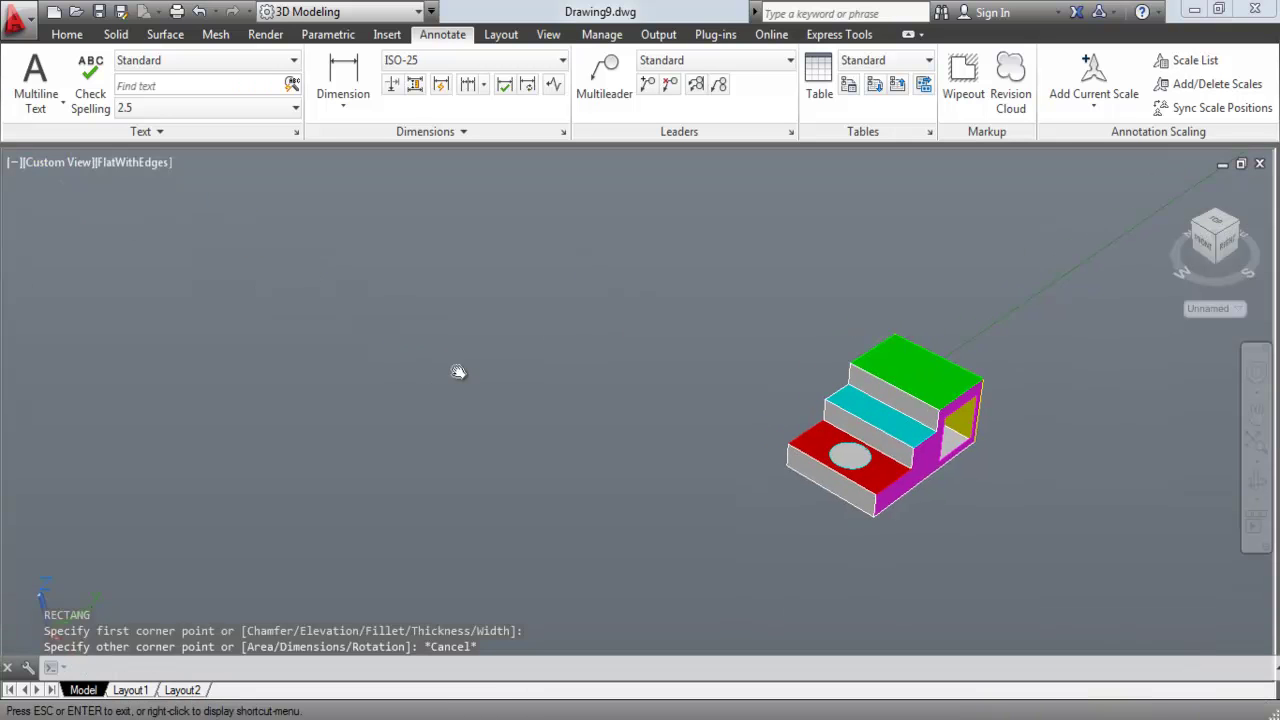
scroll(470, 368, "up", 1)
type("REC")
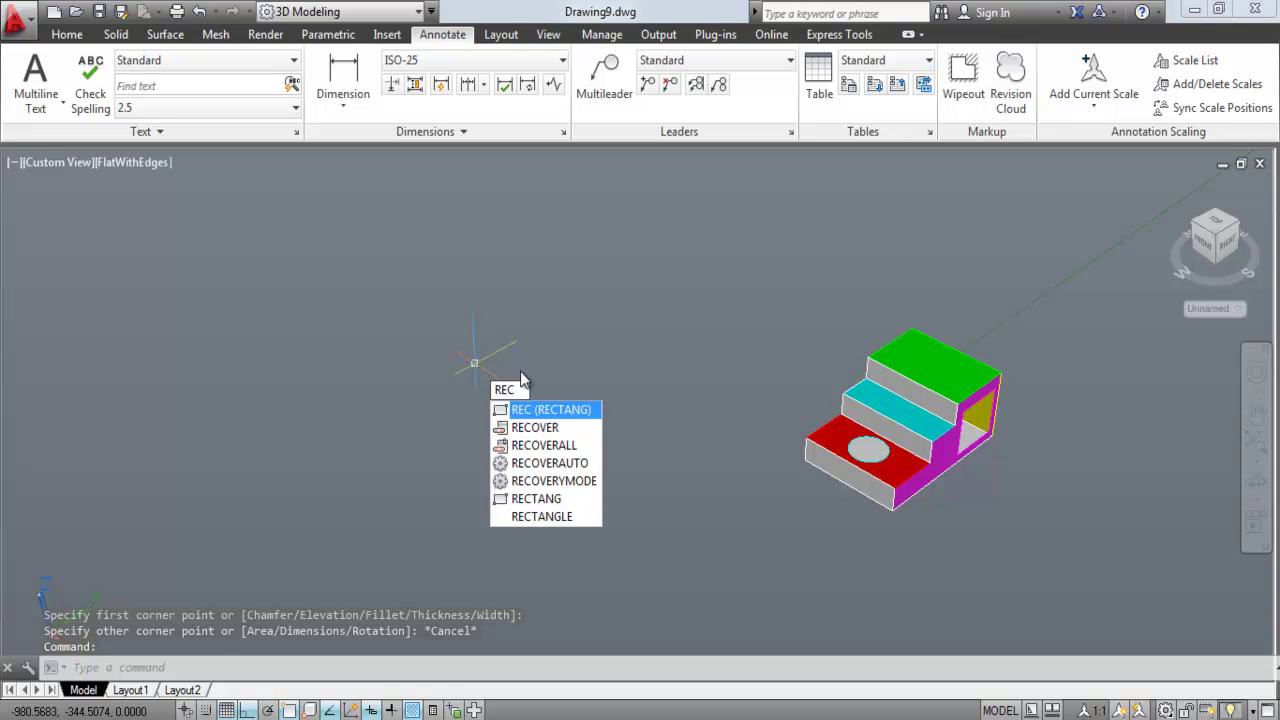
key("Return")
left_click(545, 363)
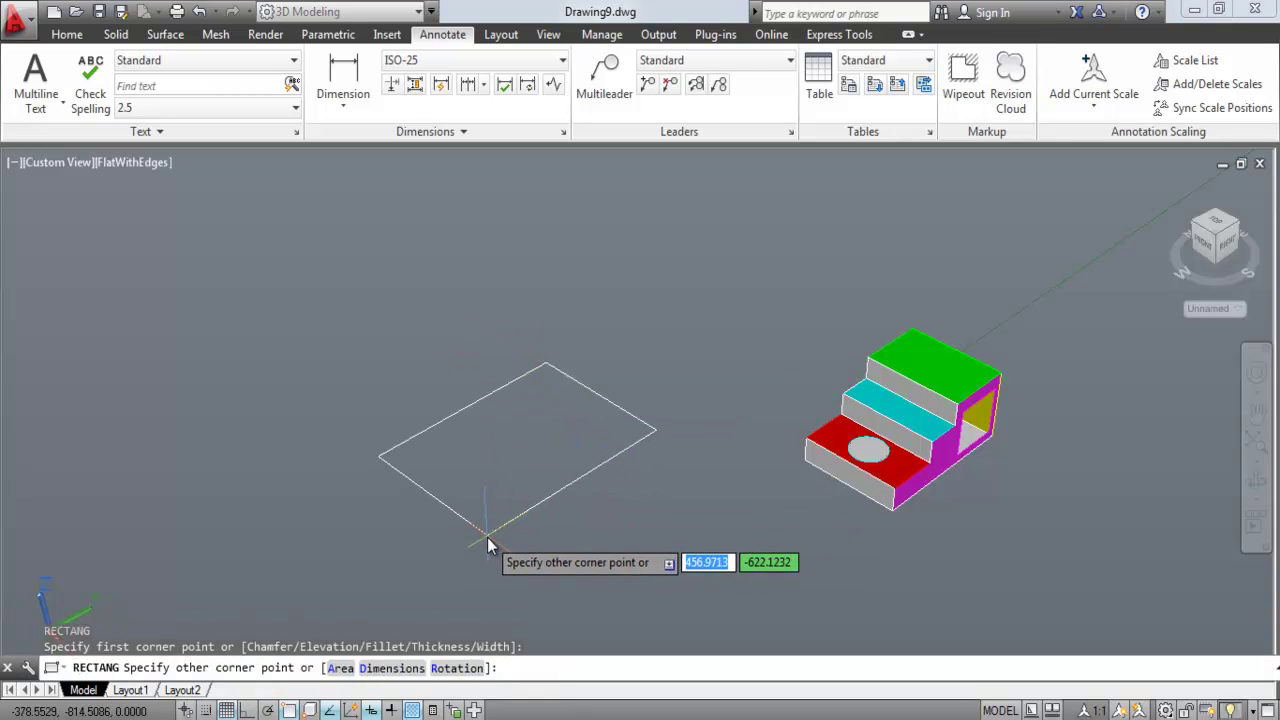
type("500")
key("Tab")
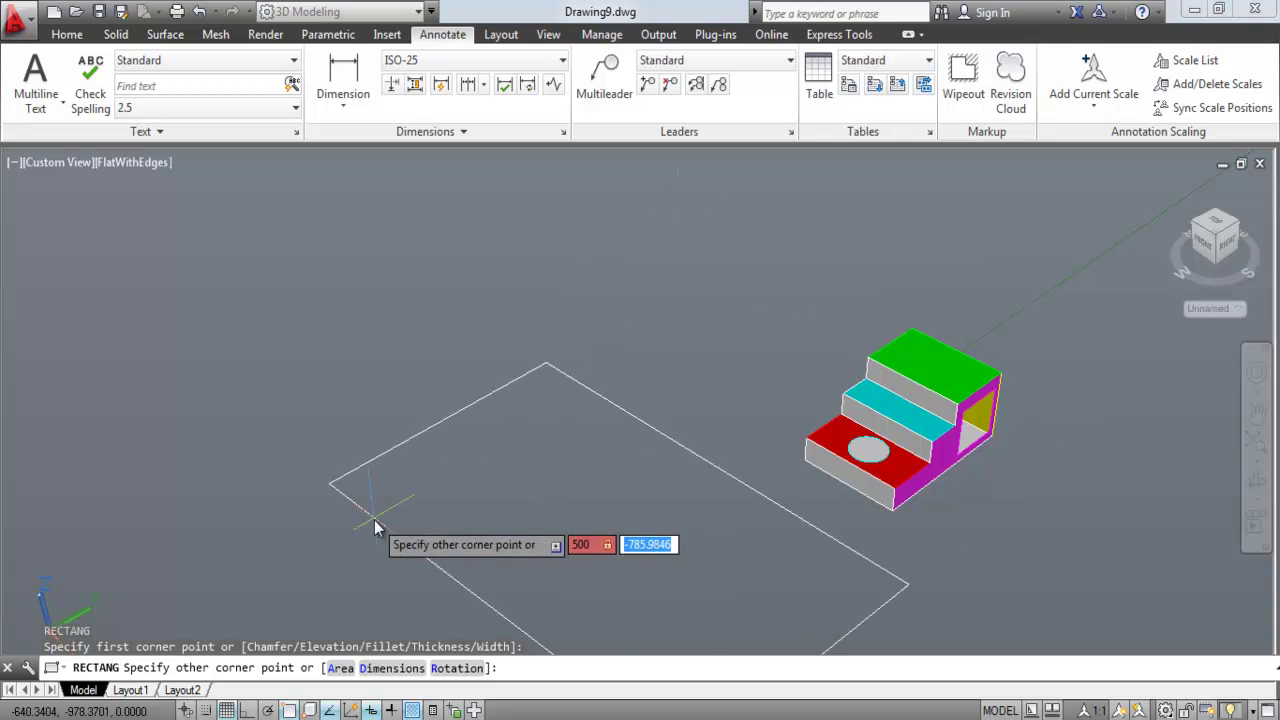
key("ctrl+z")
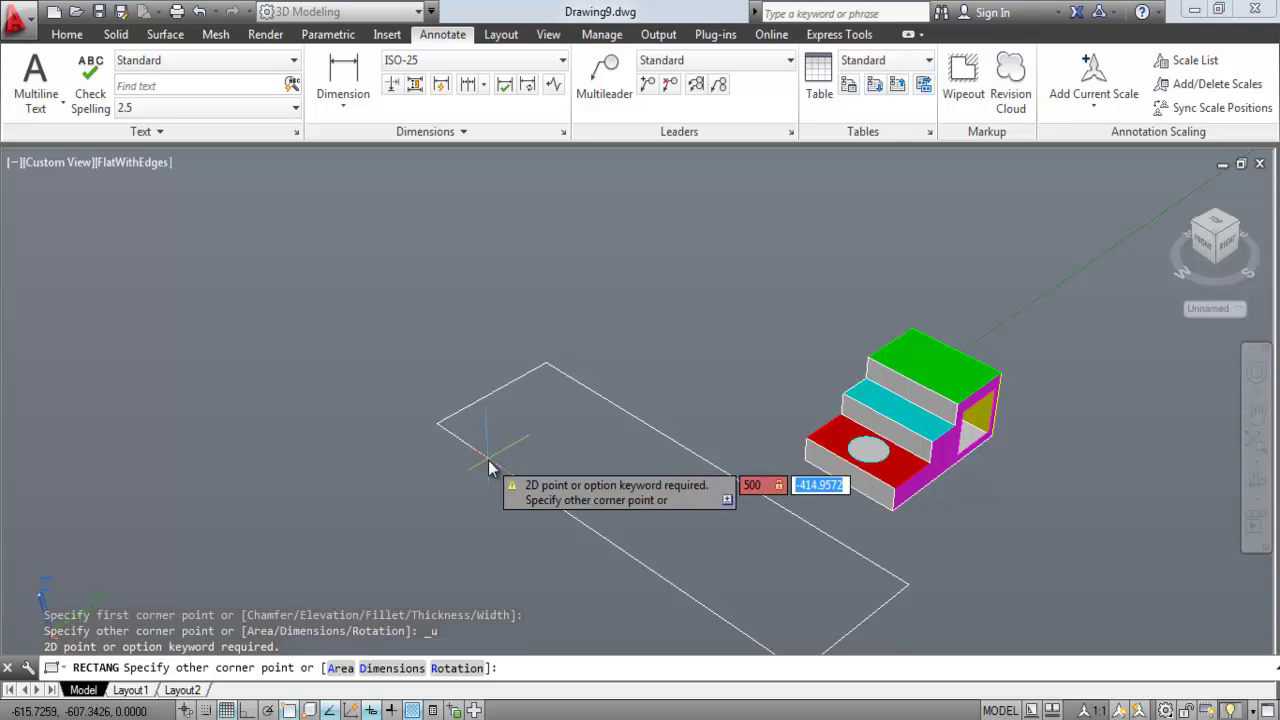
key("Escape")
type("rec")
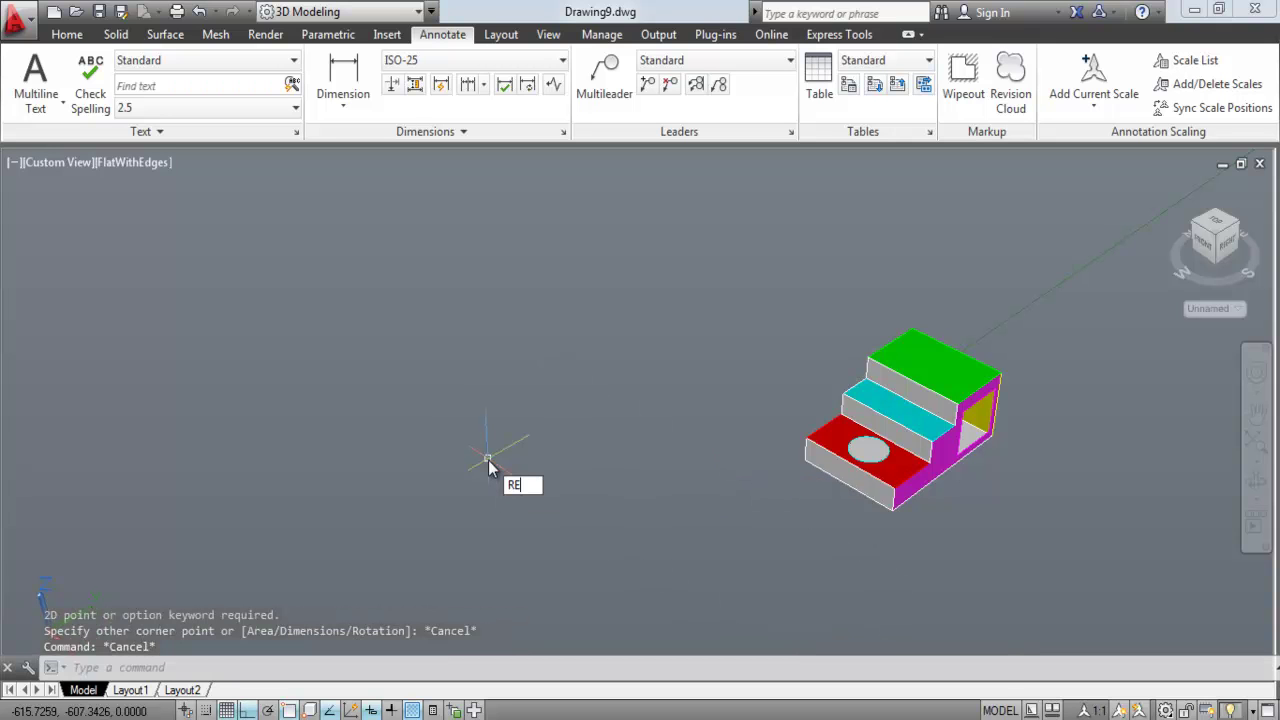
key("Return")
left_click(512, 398)
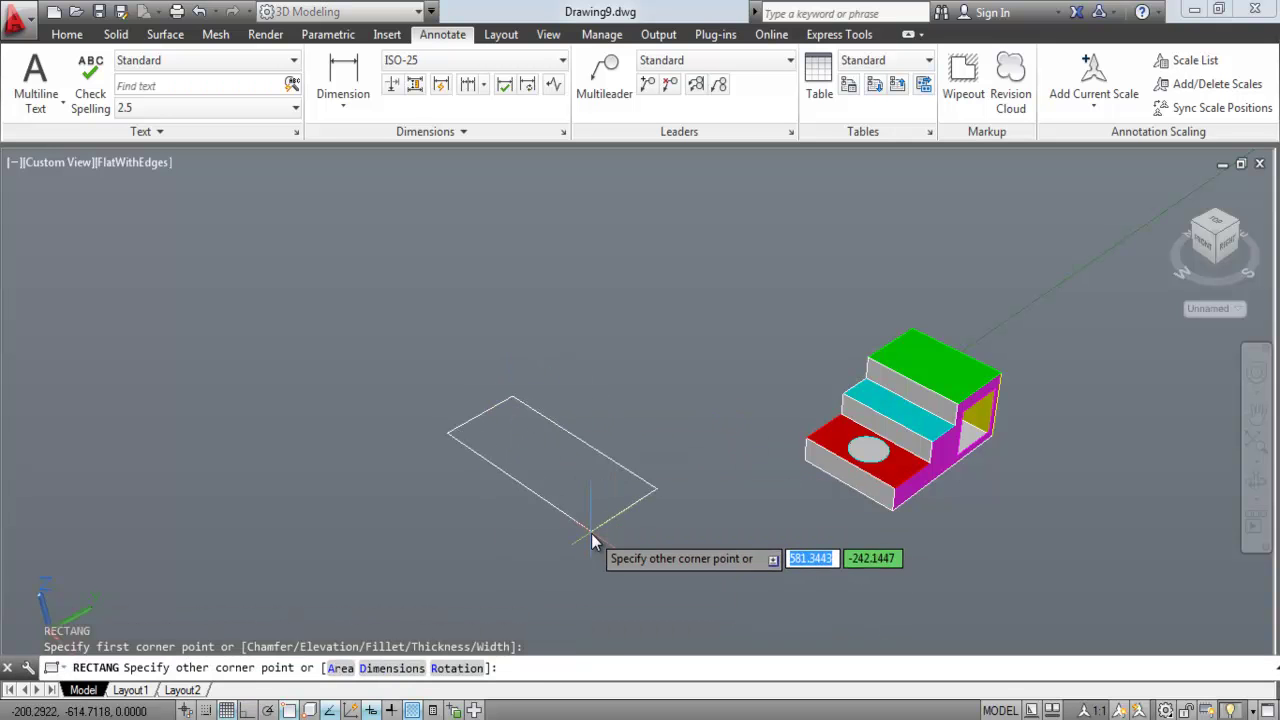
type("30")
key("Tab")
type("00")
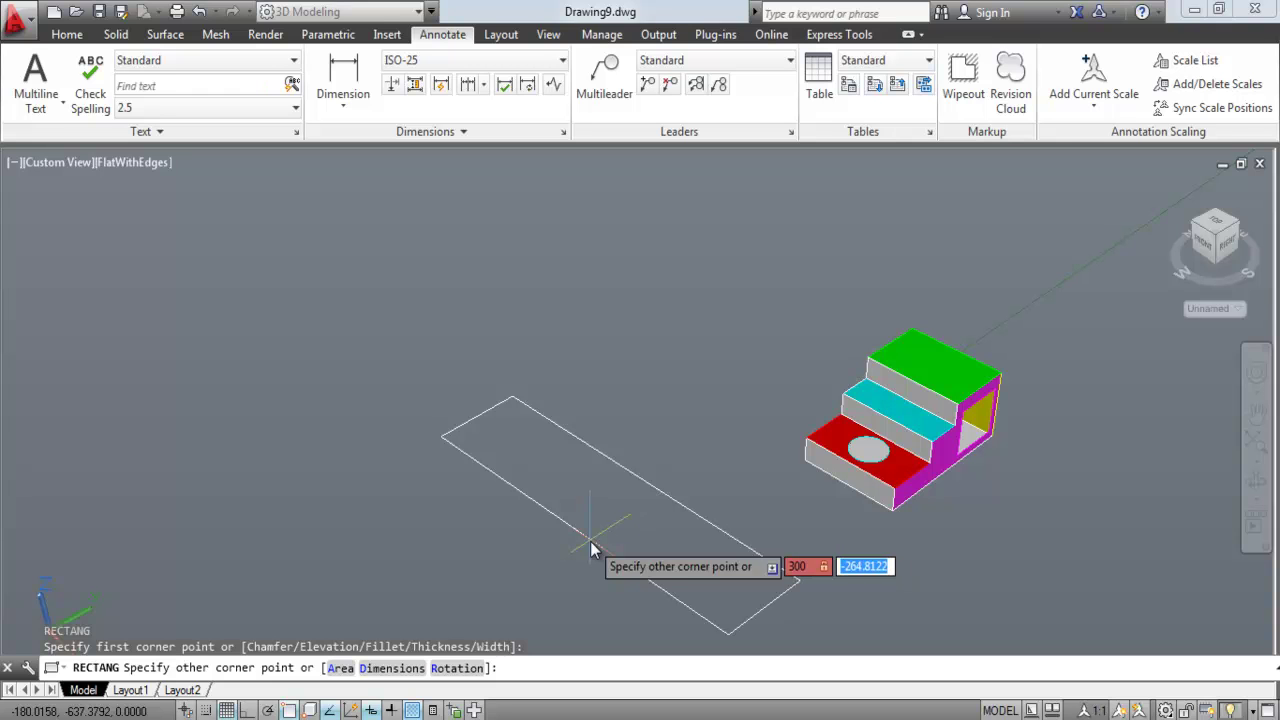
type(",500")
key("Return")
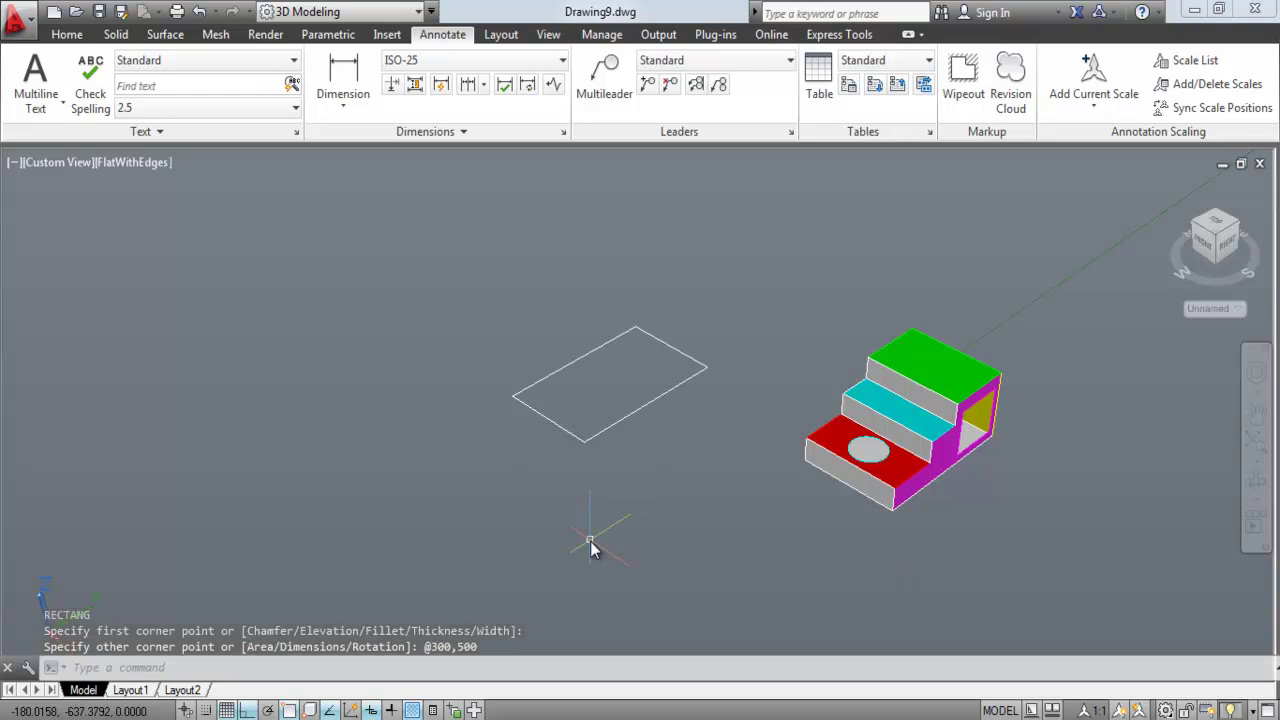
Step: Dismiss the notification popup and recentre the view on the new rectangle
left_click(628, 483)
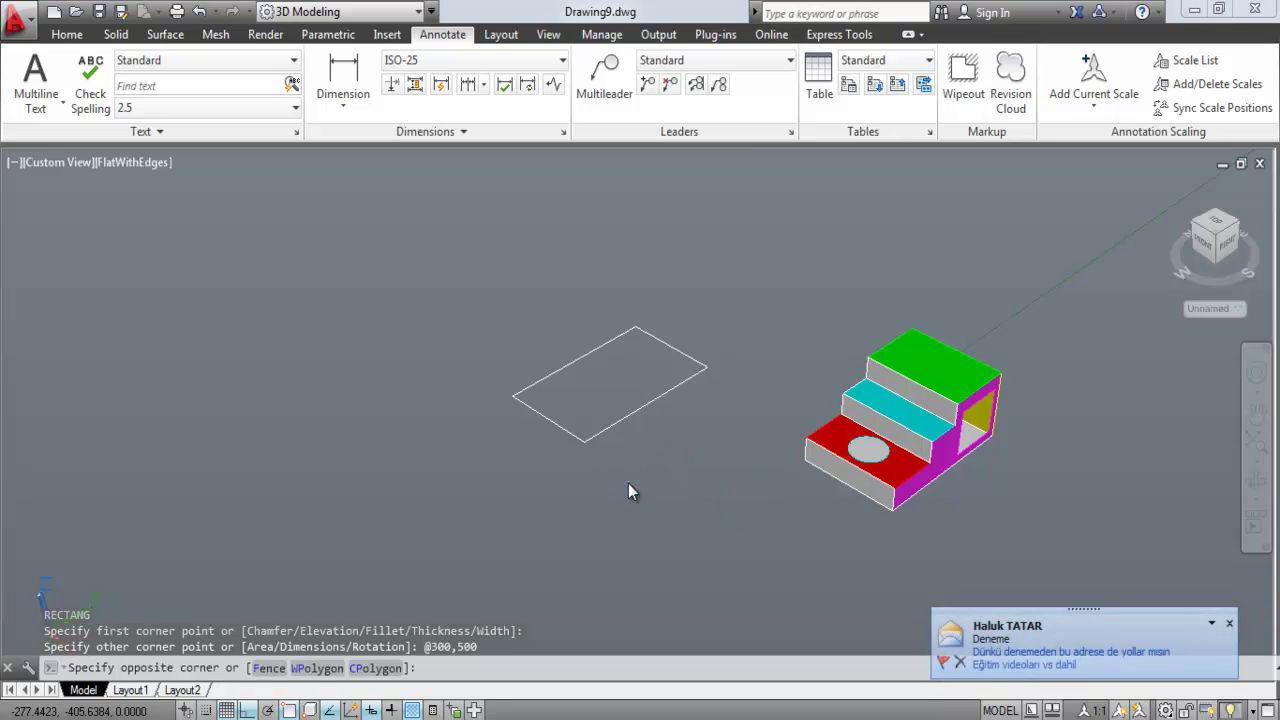
left_click(1230, 626)
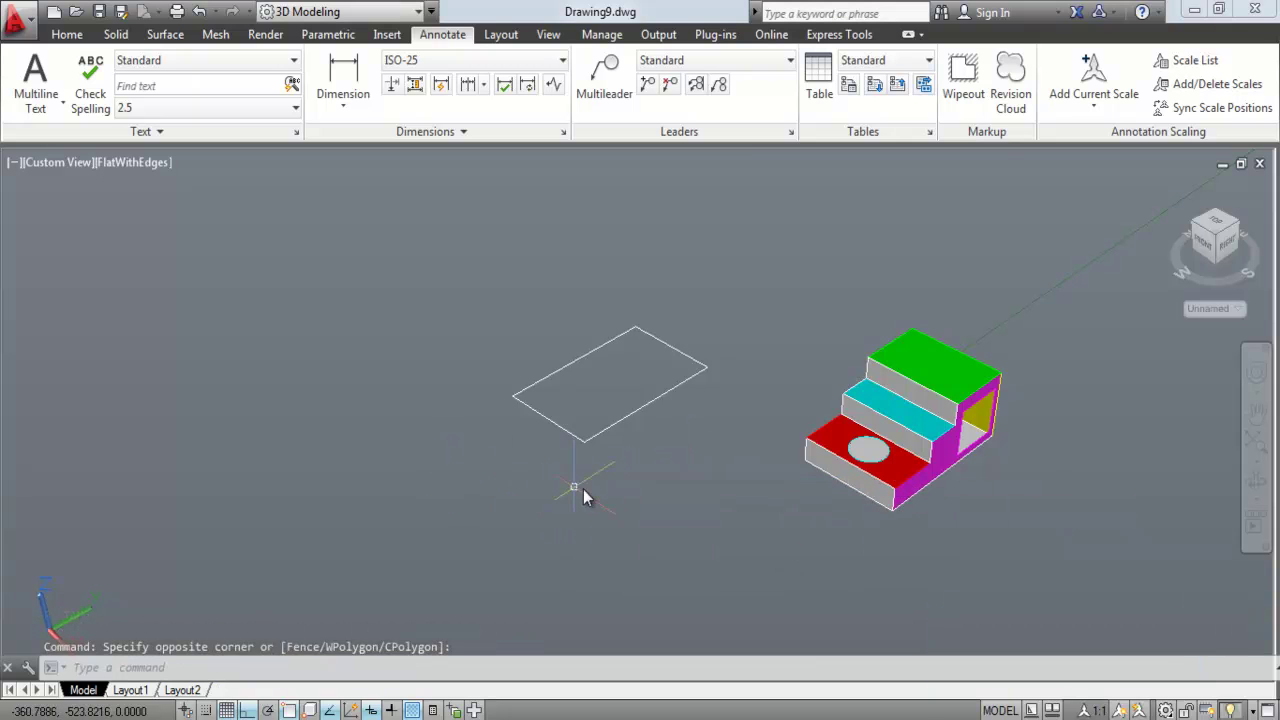
middle_click_drag(580, 491, 586, 523)
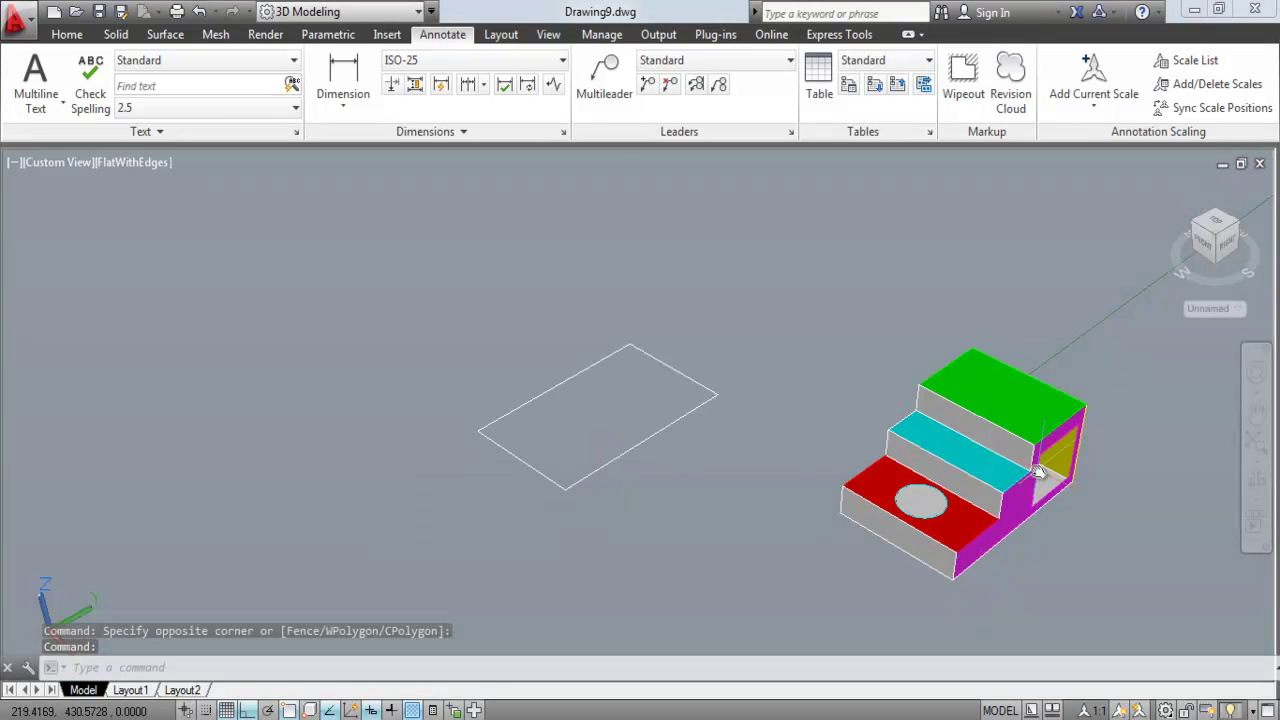
scroll(1040, 470, "up", 1)
middle_click_drag(872, 522, 874, 521)
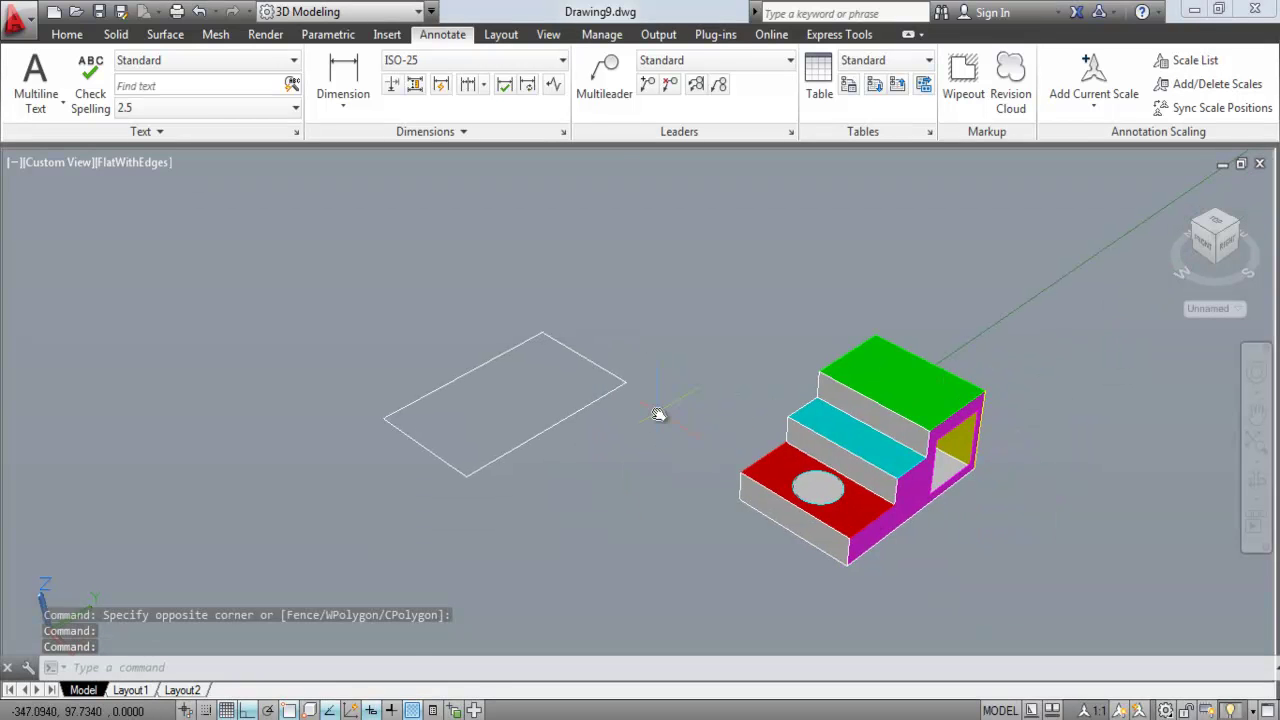
Step: Start a line at the rectangle's corner with a 200-unit vertical segment
type("L7")
key("Return")
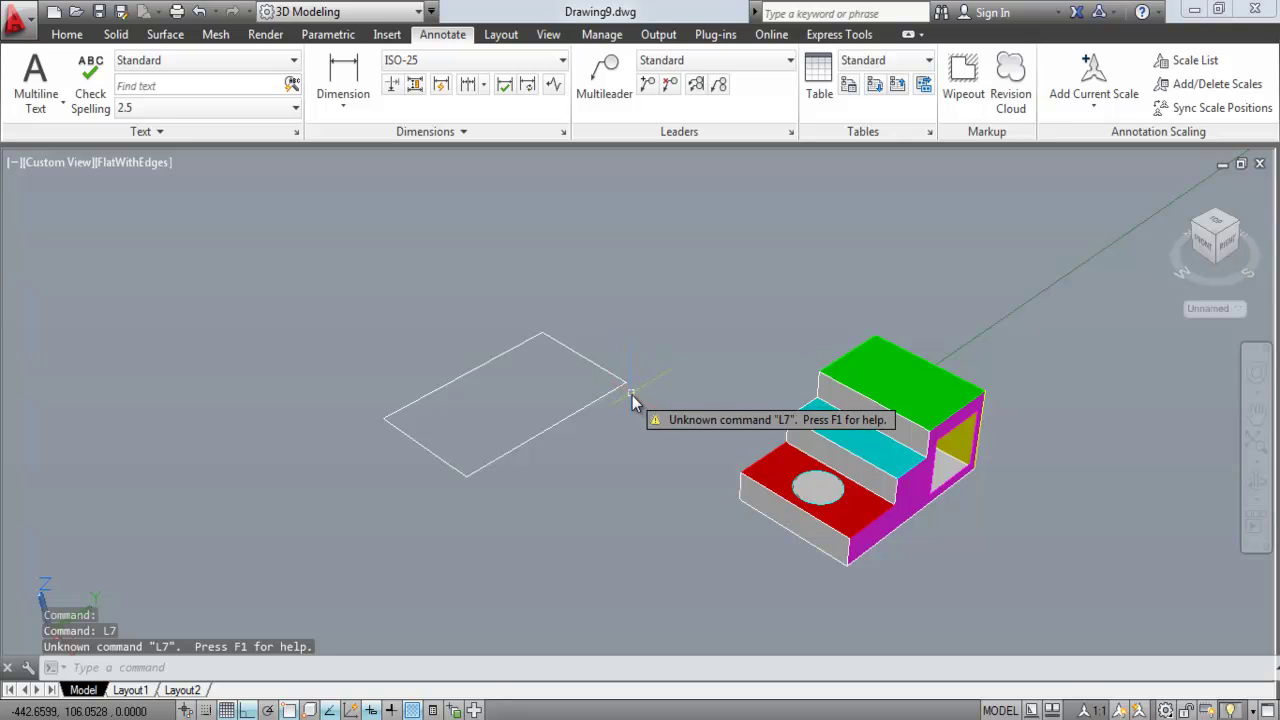
key("Escape")
key("Escape")
type("L")
key("Return")
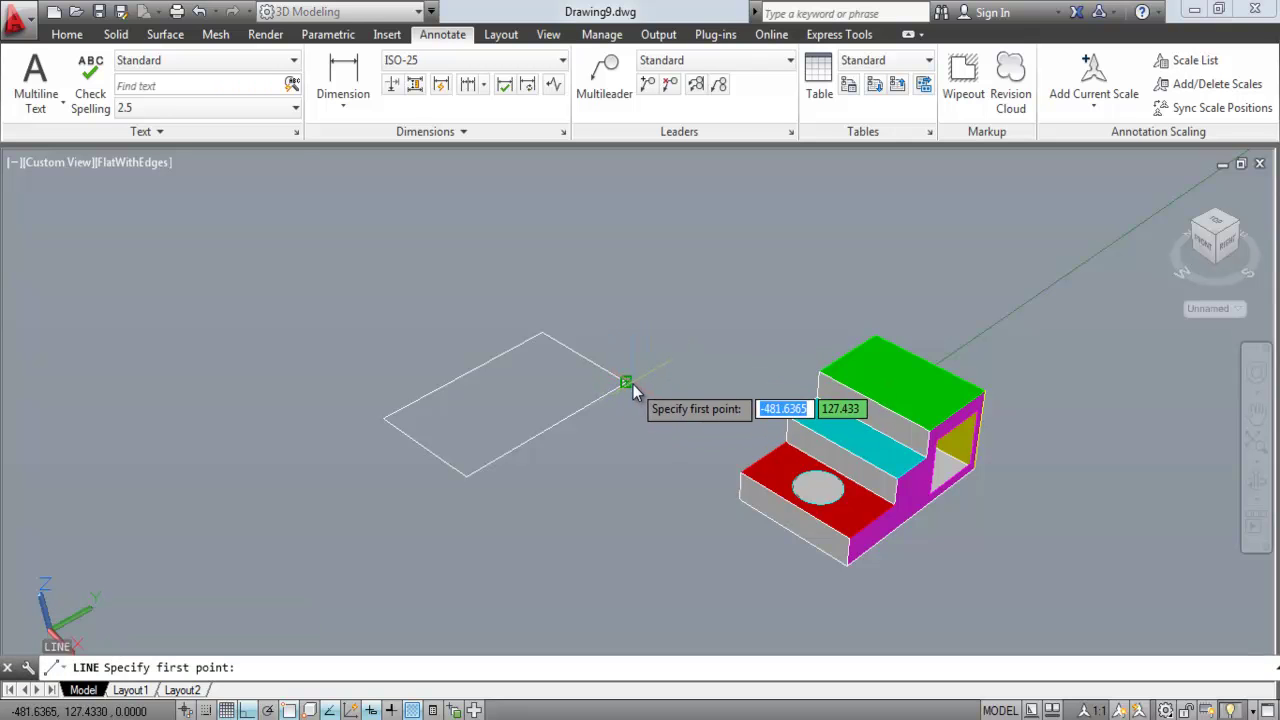
left_click(626, 382)
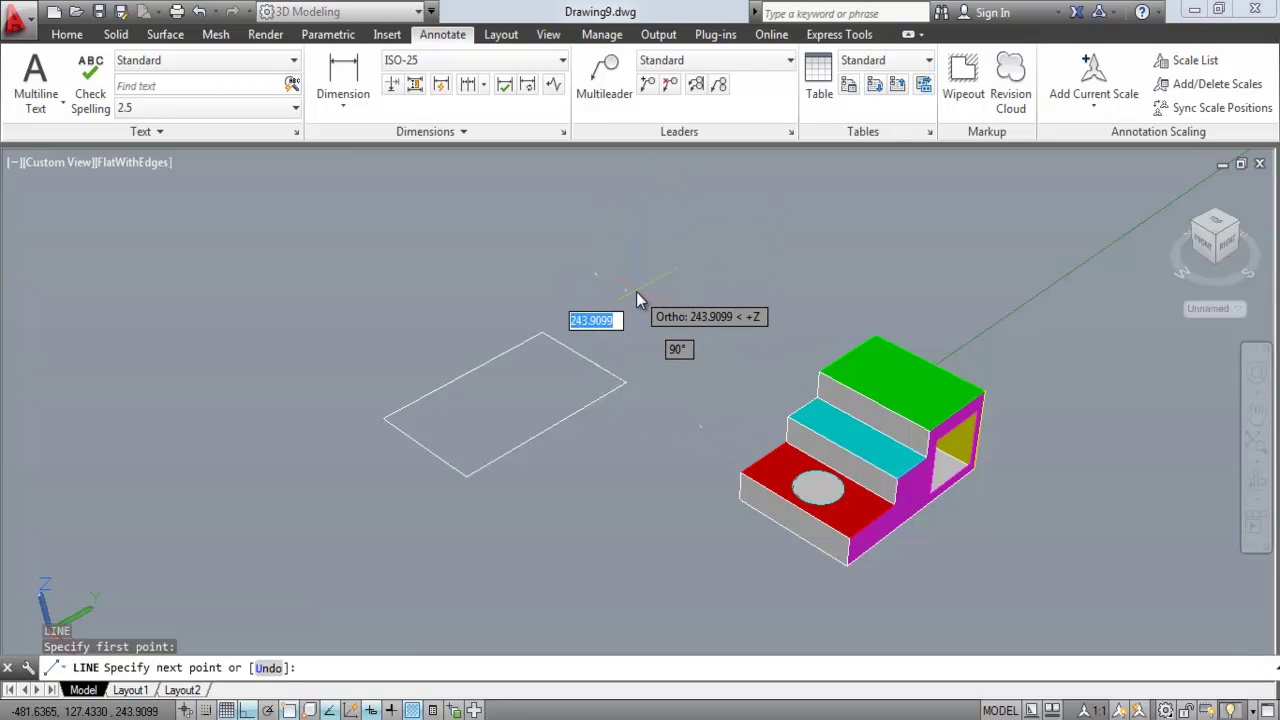
scroll(636, 296, "up", 1)
type("200")
key("Return")
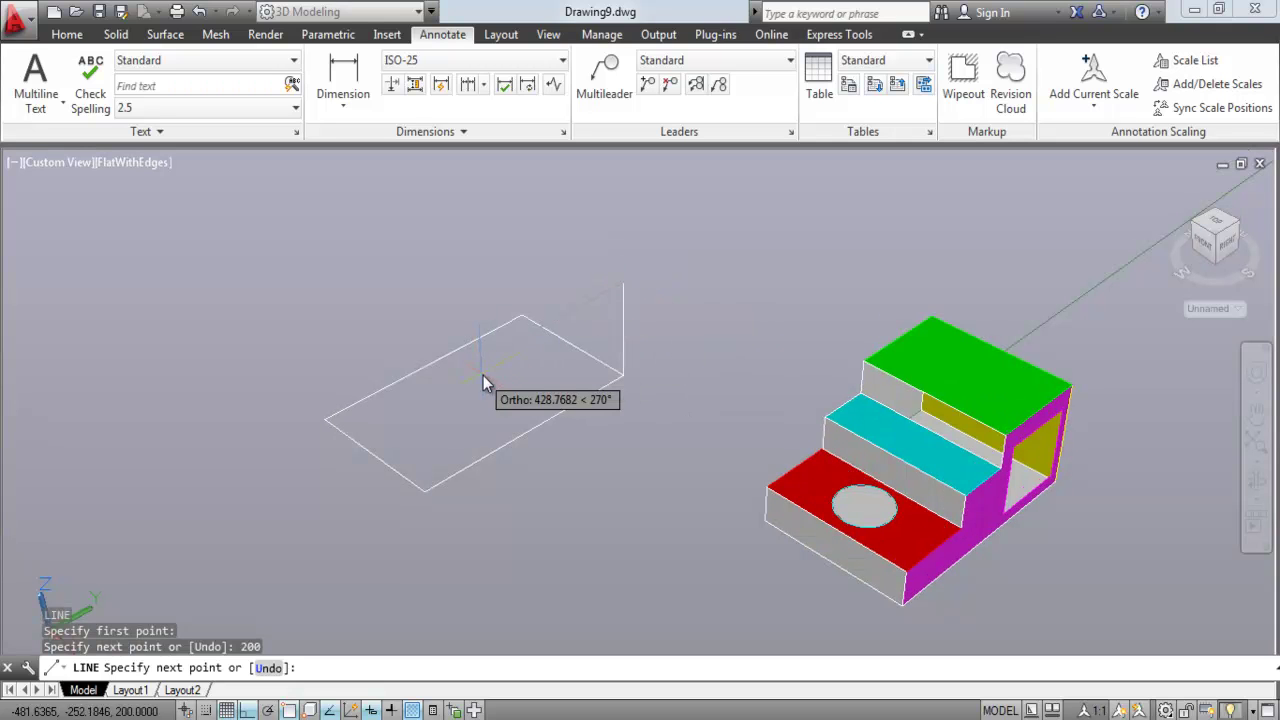
Step: Continue the stepped profile with segments of 150, 100, 150, 50 and 50
type("150")
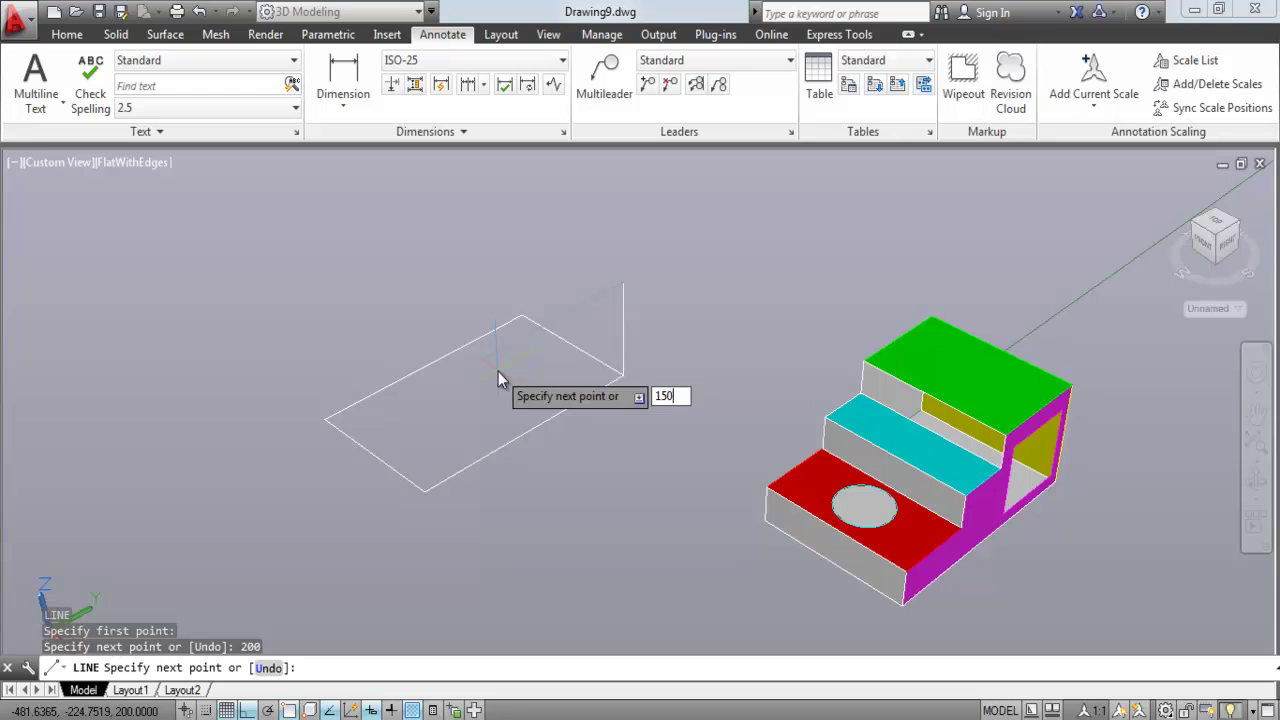
key("Return")
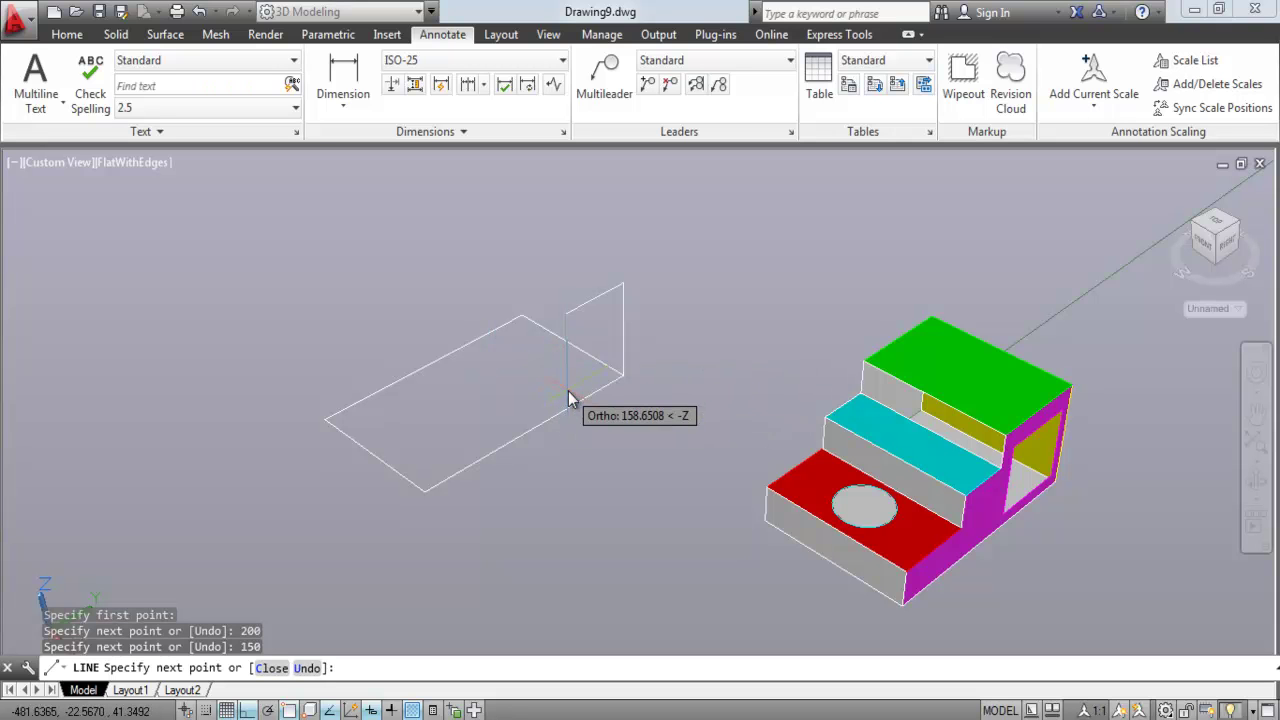
type("100")
key("Return")
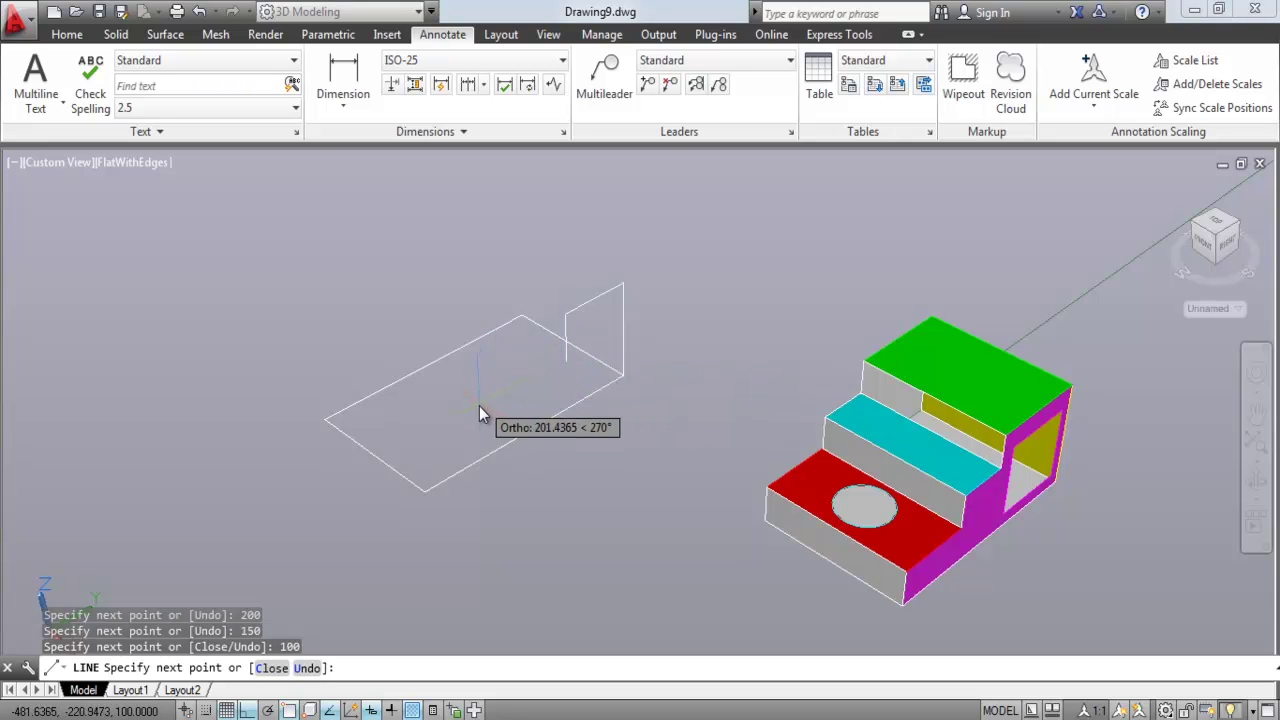
type("150")
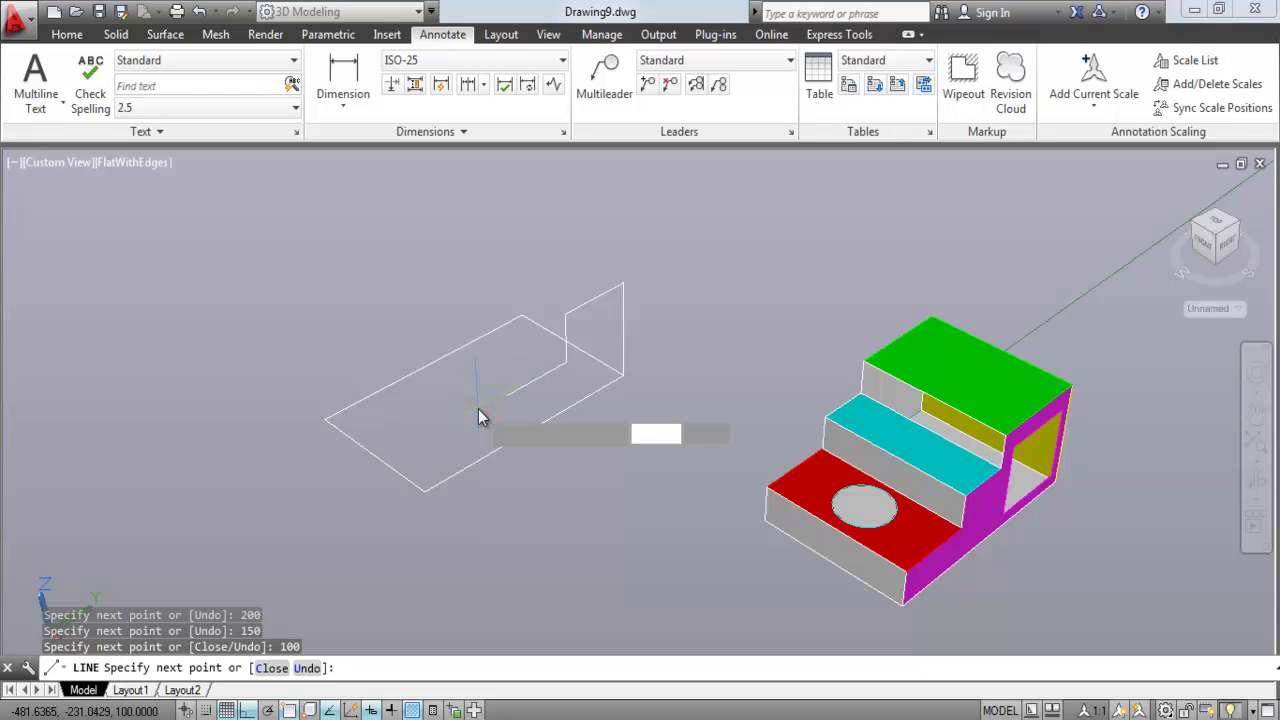
key("Return")
type("50")
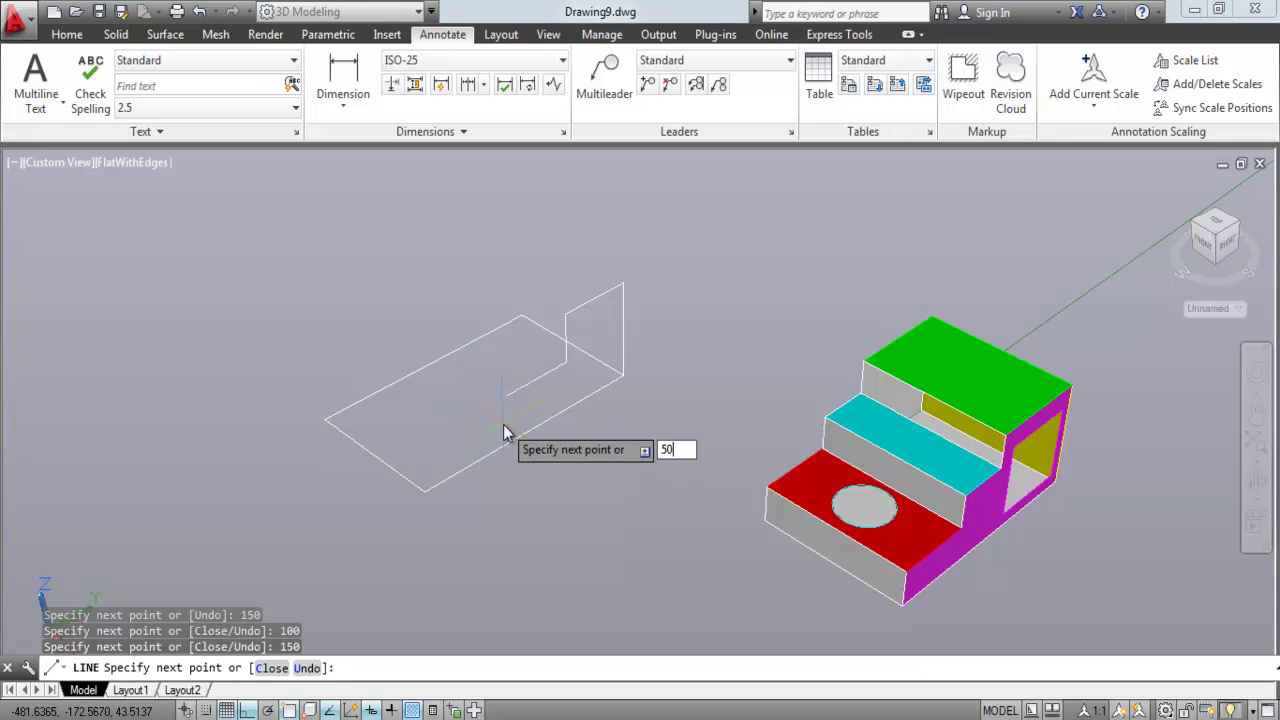
key("Return")
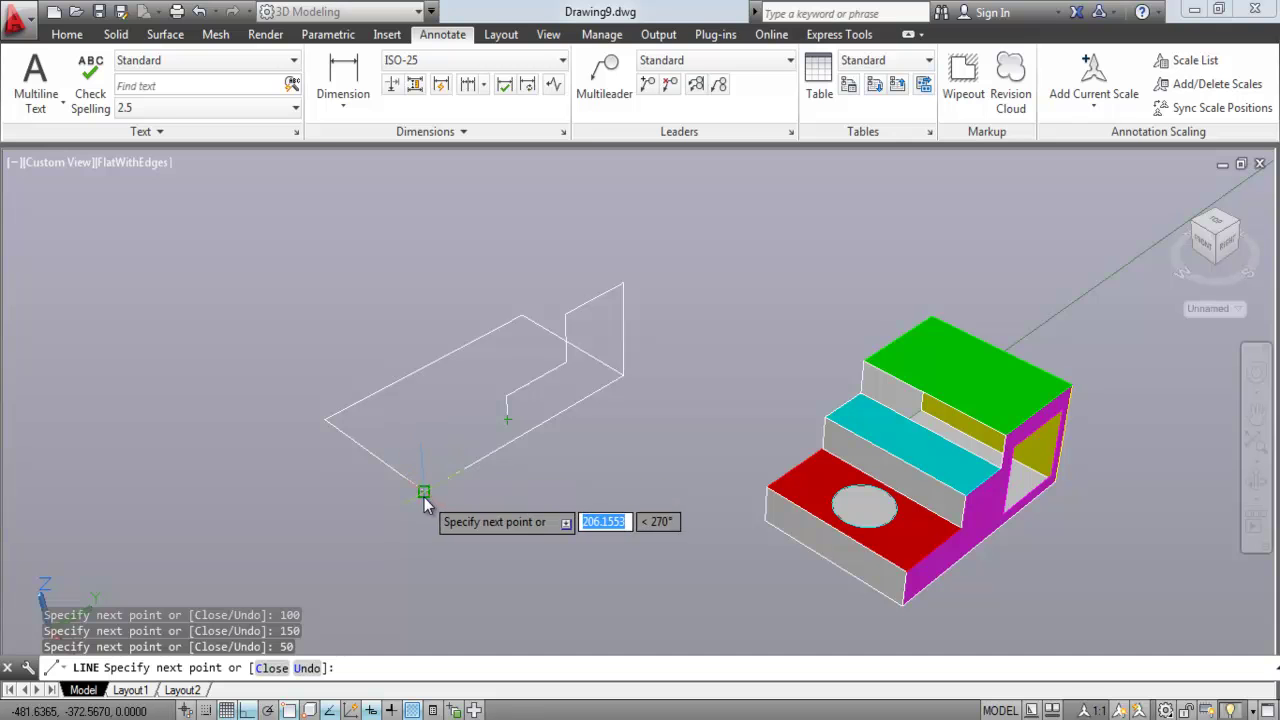
type("50")
key("Return")
key("Return")
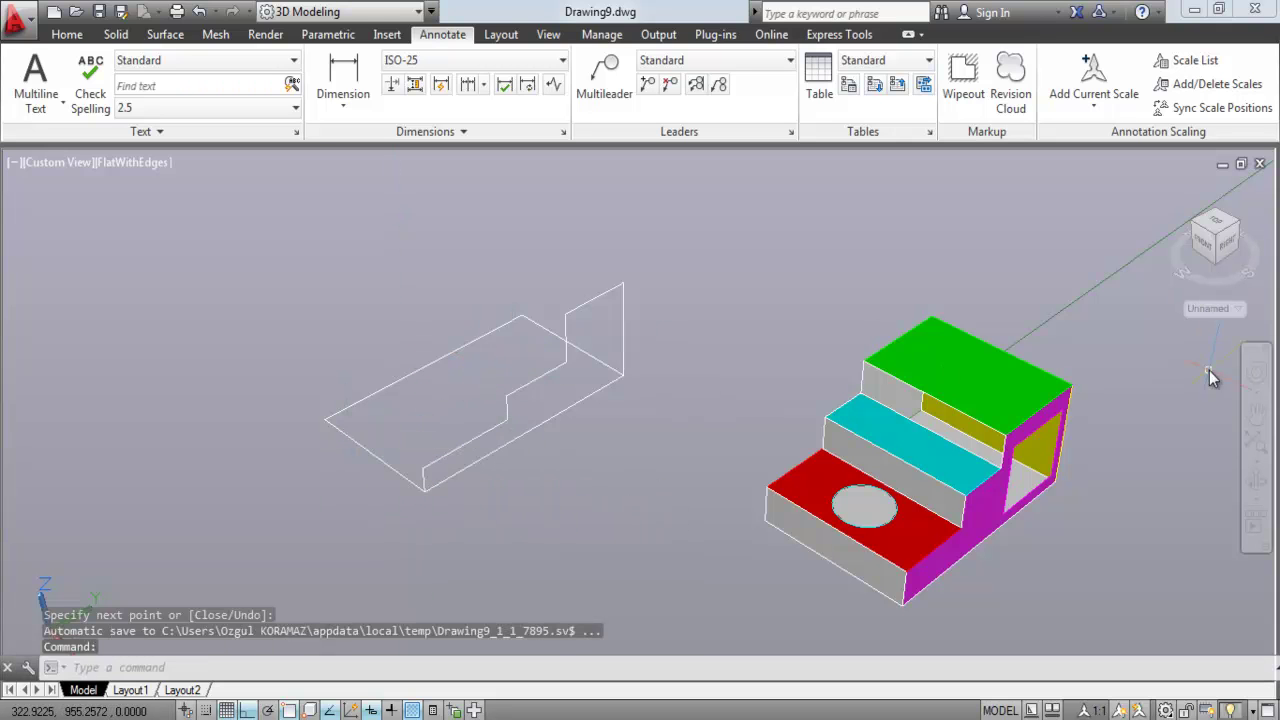
left_click(1205, 240)
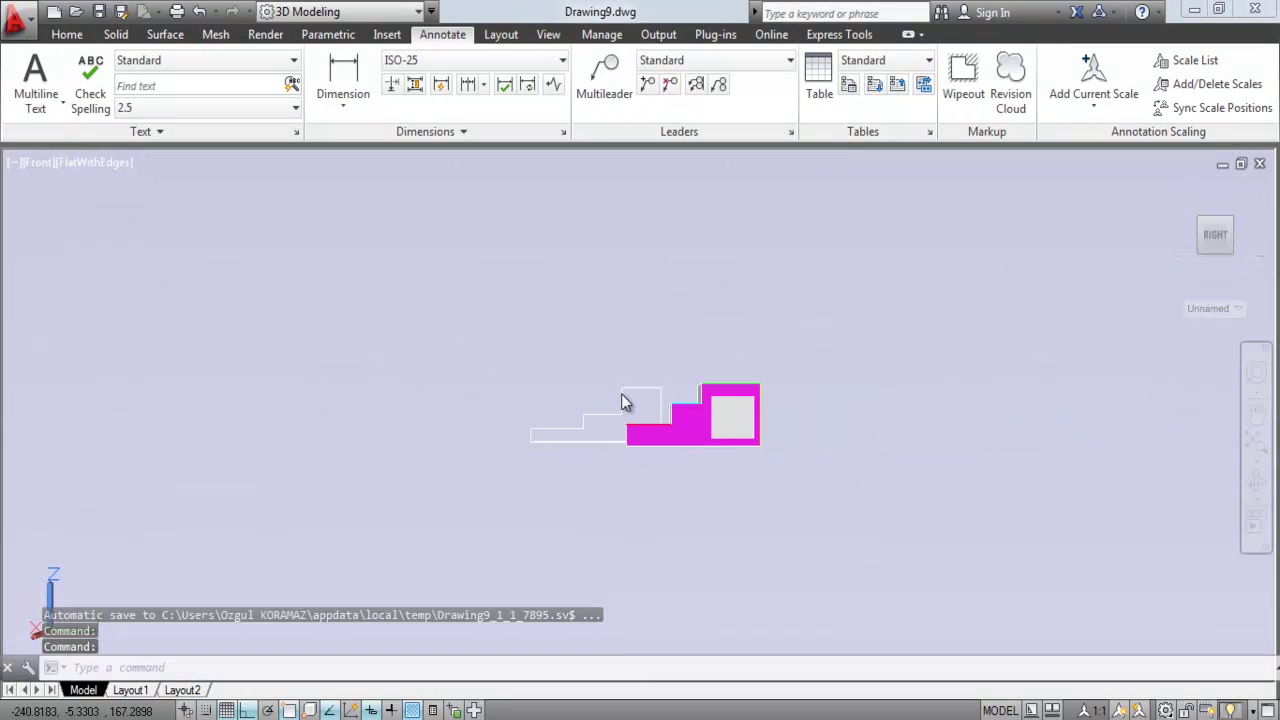
scroll(610, 404, "up", 3)
scroll(560, 430, "up", 2)
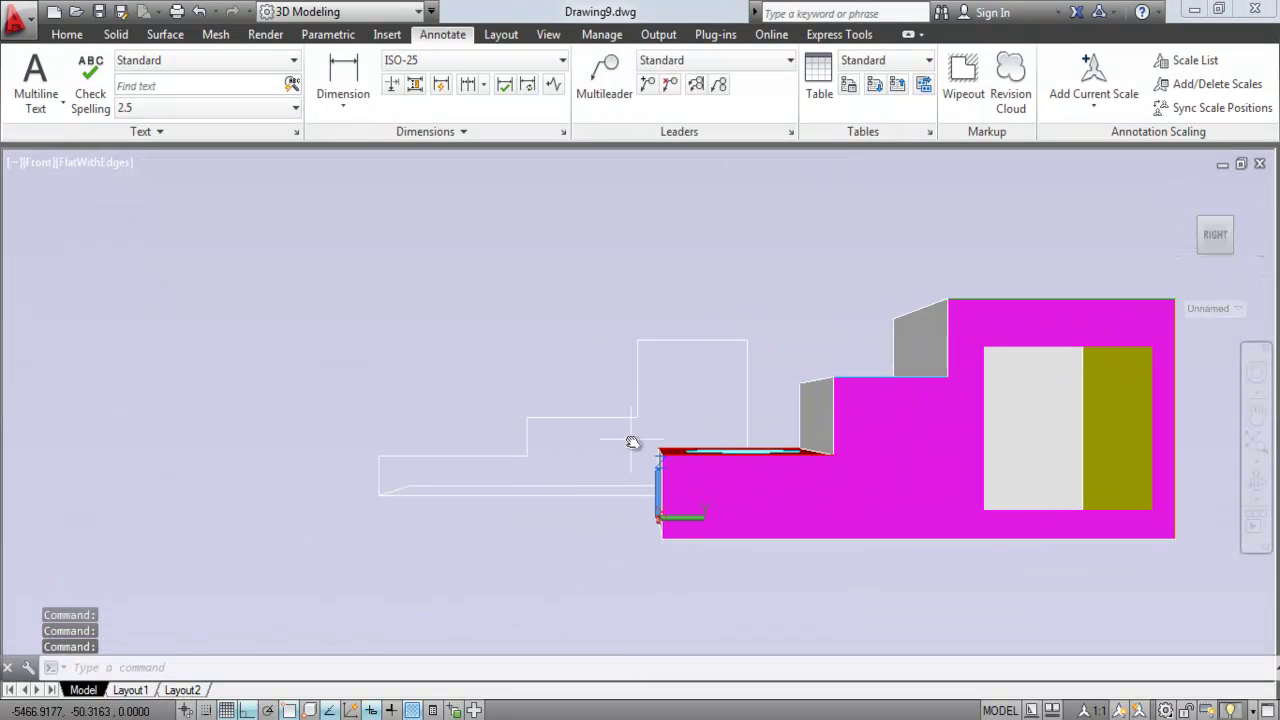
left_click(1174, 190)
mouse_move(473, 450)
middle_mouse_down()
mouse_move(534, 500)
mouse_move(524, 465)
middle_mouse_up()
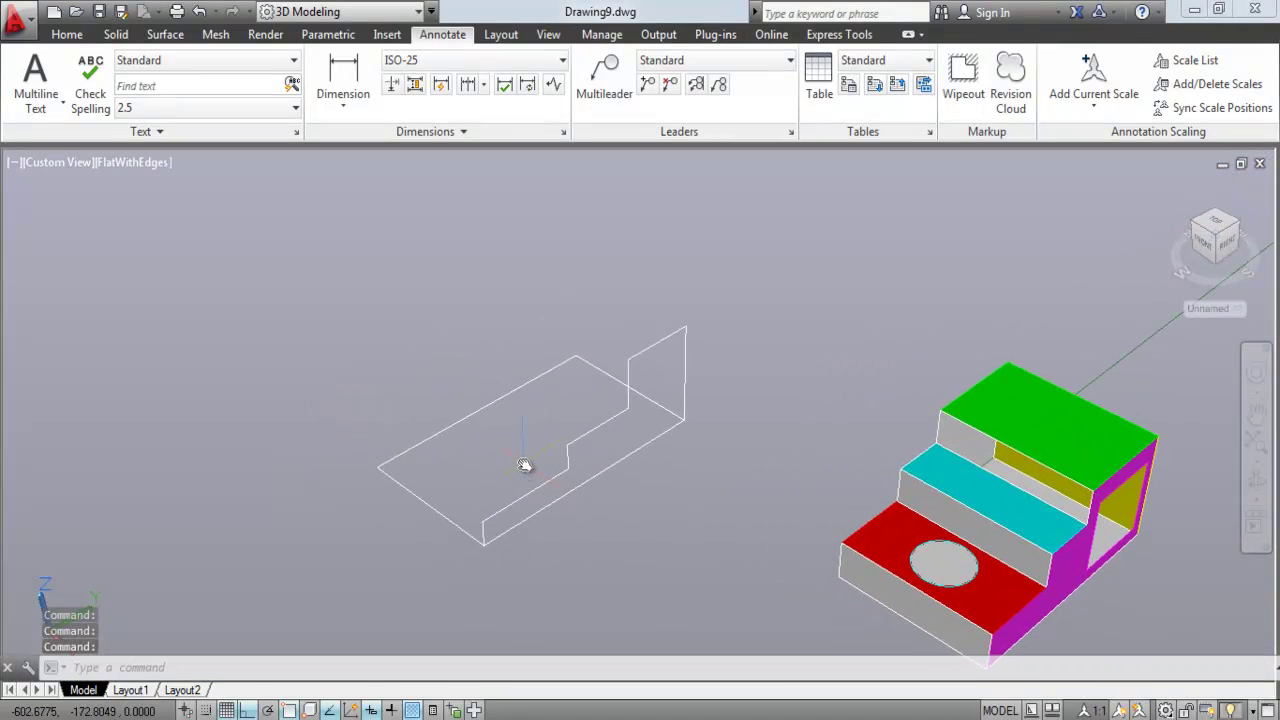
middle_click_drag(456, 494, 521, 512)
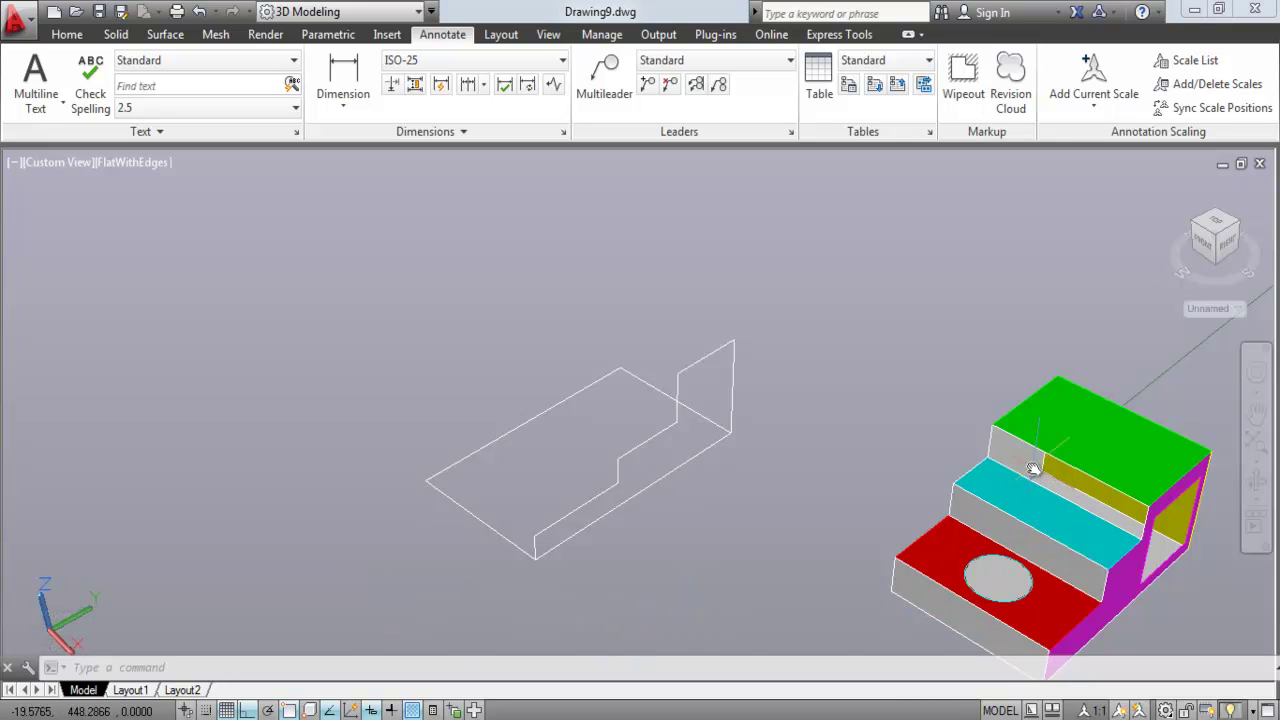
type("REG")
Step: Convert the base outline and the upright face into regions
key("Return")
left_click(535, 421)
key("Return")
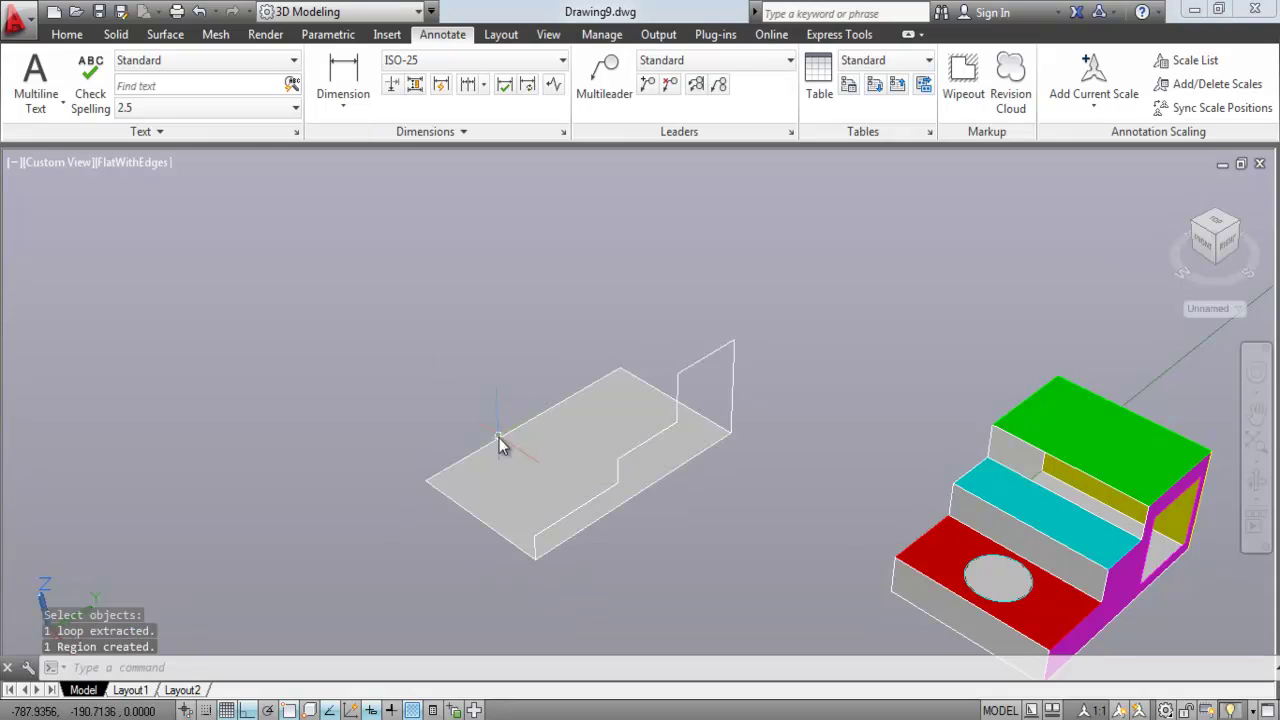
middle_click_drag(499, 438, 437, 362)
type("RE")
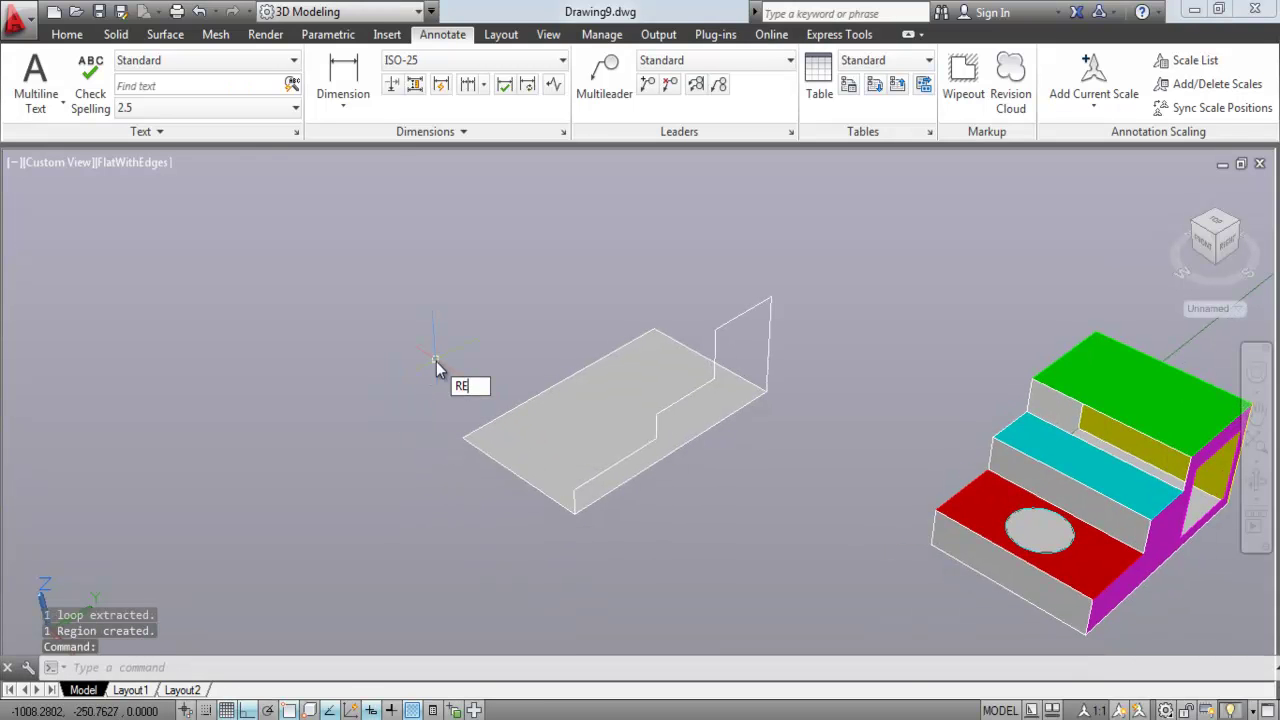
key("Return")
left_click(784, 347)
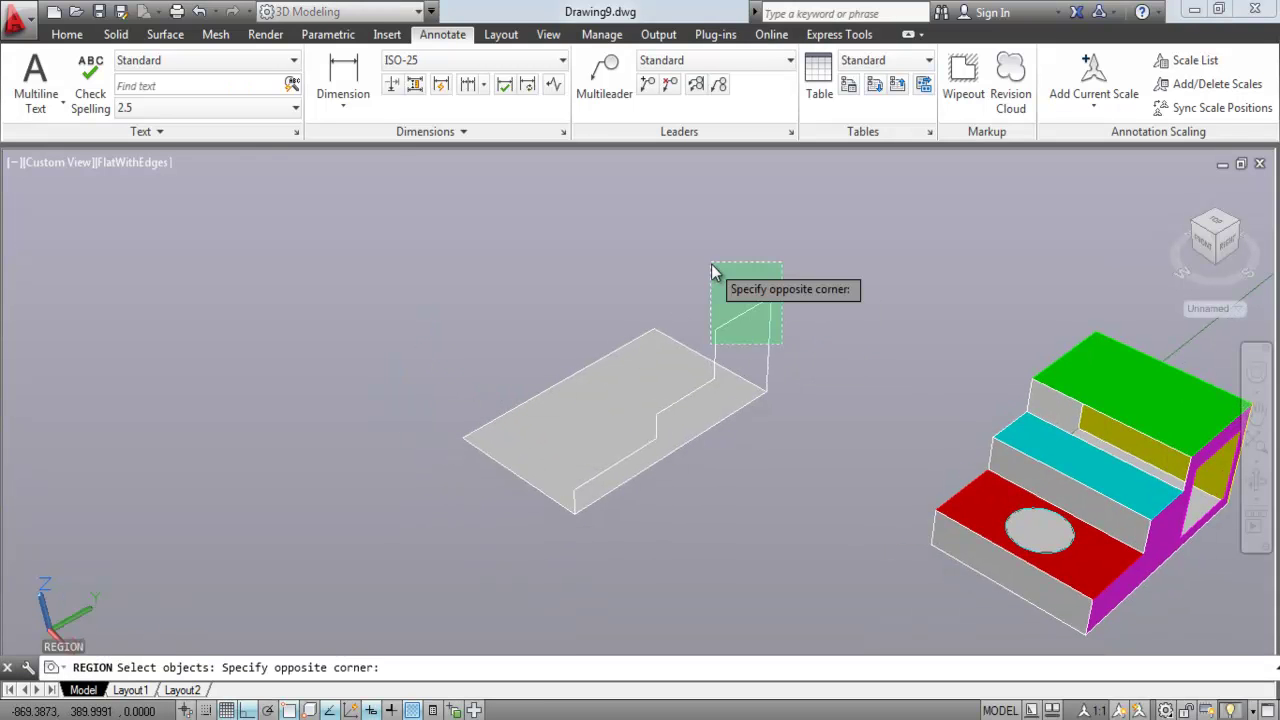
left_click(714, 275)
key("Return")
Step: Draw a connecting line from the base's lower corner to the upright face's corner
type("l")
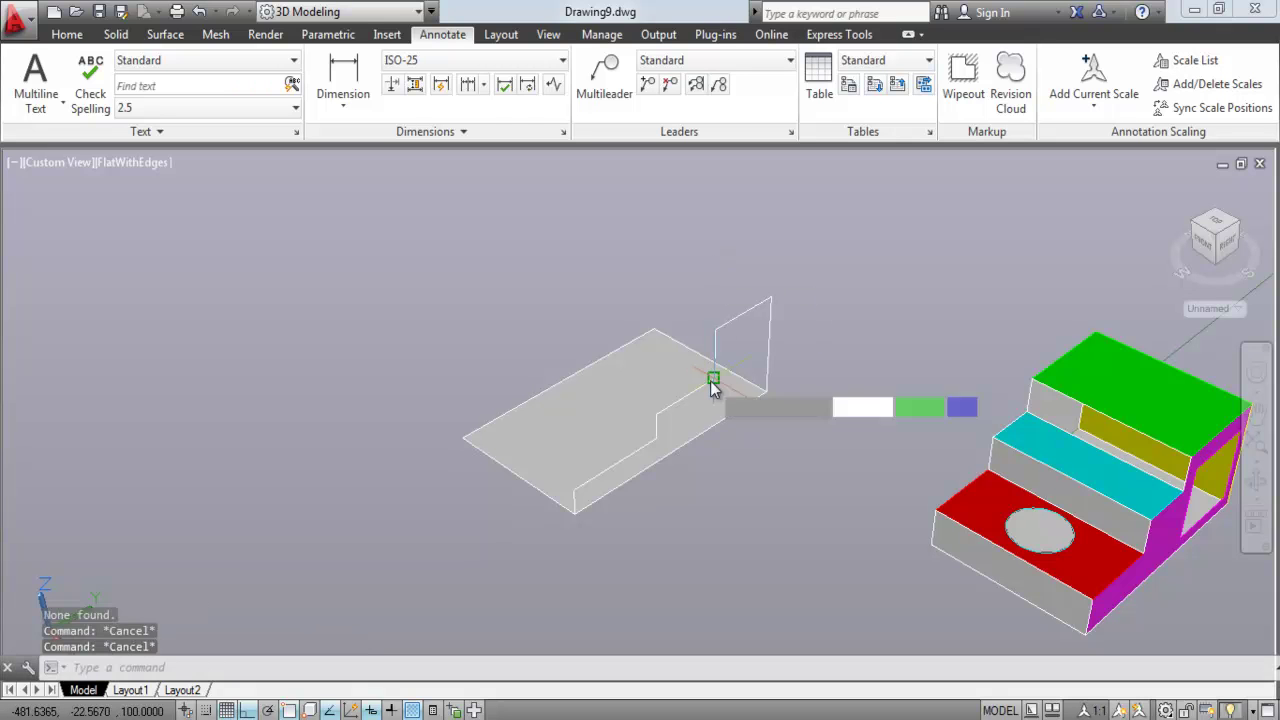
key("Return")
left_click(574, 514)
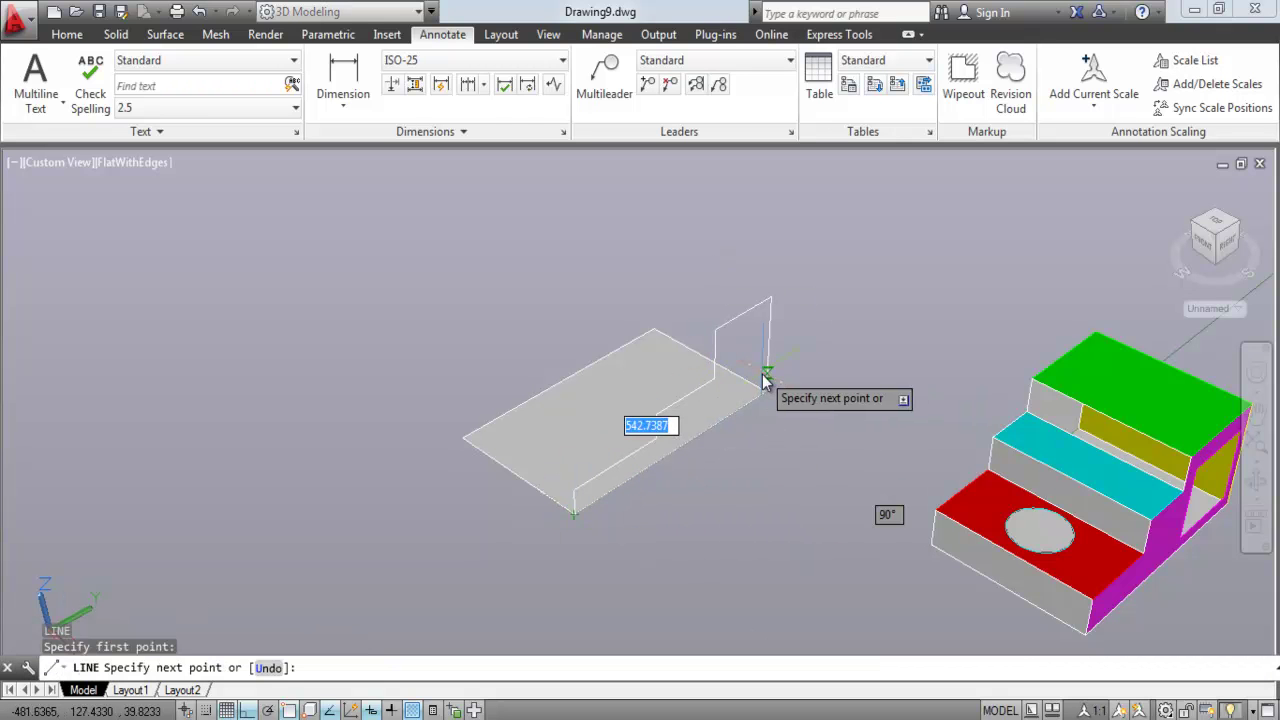
left_click(765, 391)
key("Return")
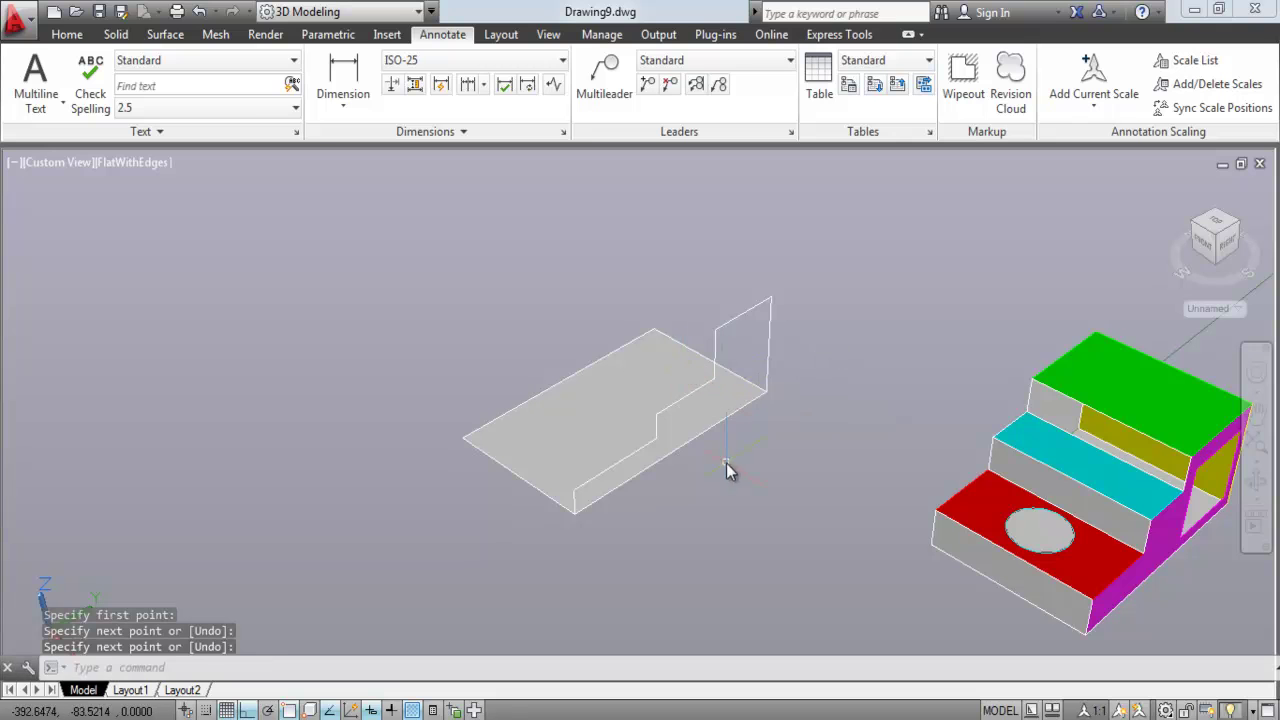
left_click(709, 437)
left_click(714, 435)
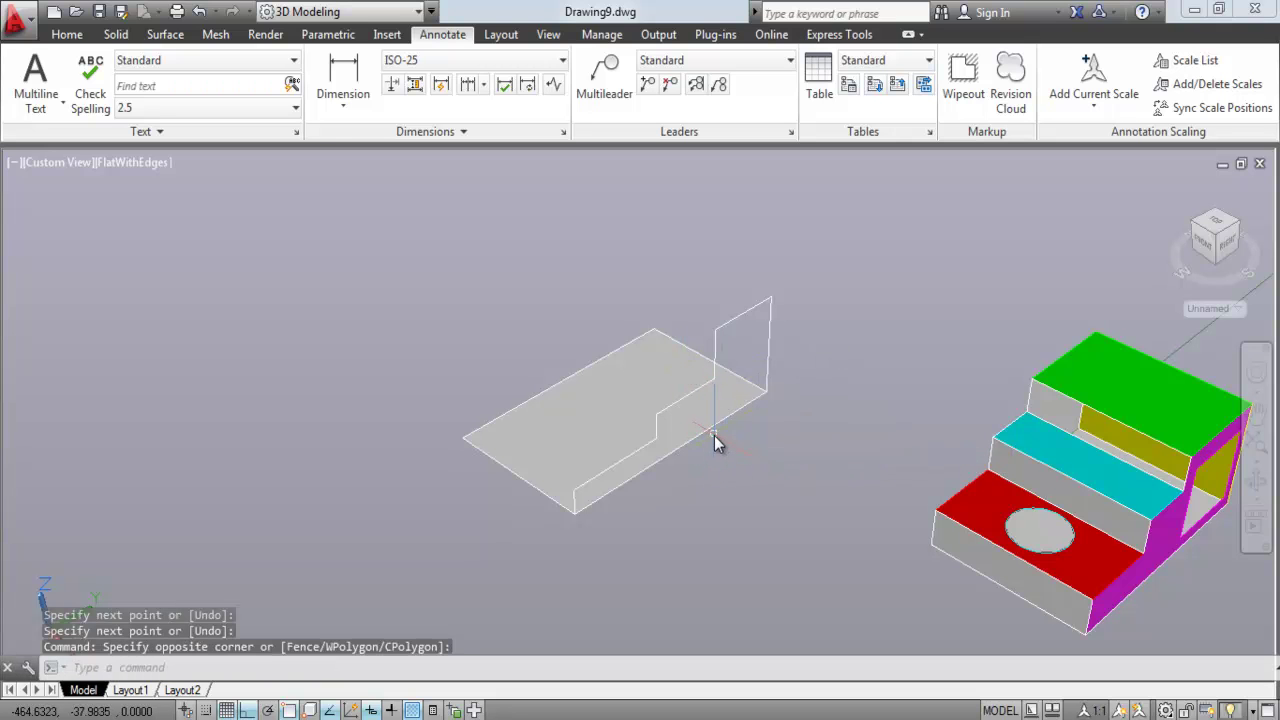
key("Escape")
key("Escape")
Step: Attempt a region from the side-profile edges, then cancel it
type("reg")
key("Return")
left_click(646, 264)
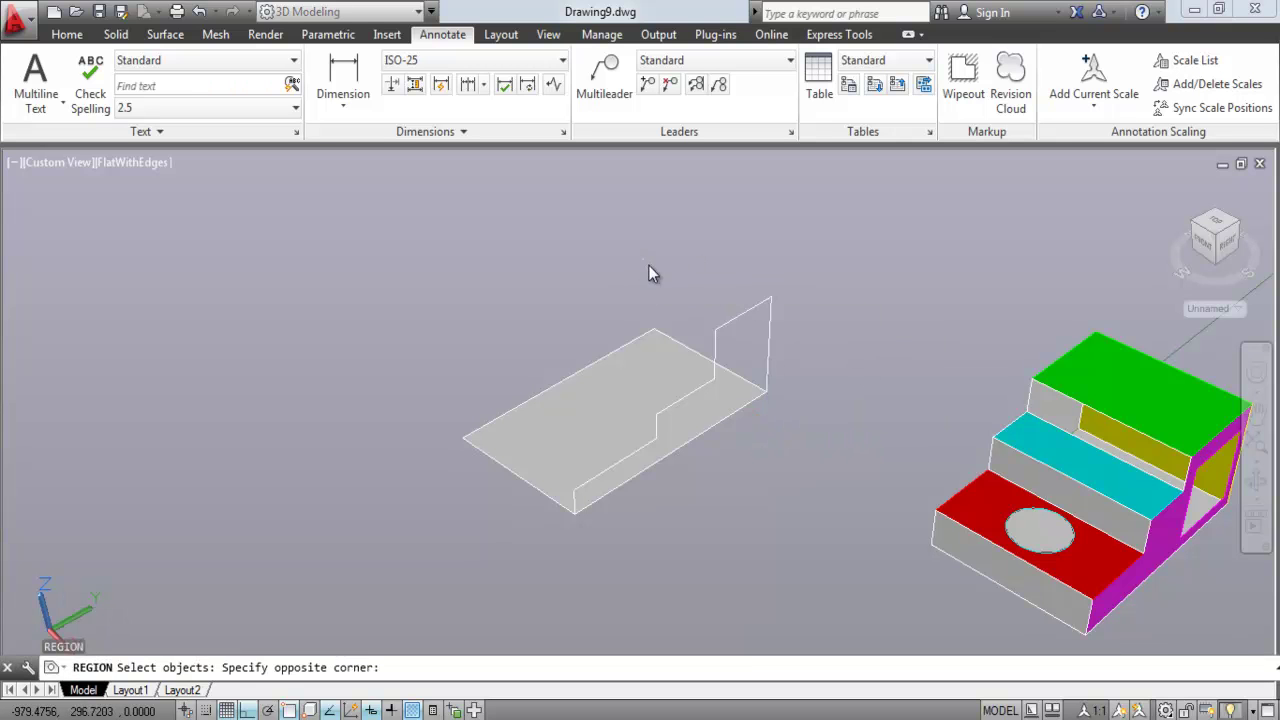
left_click(867, 404)
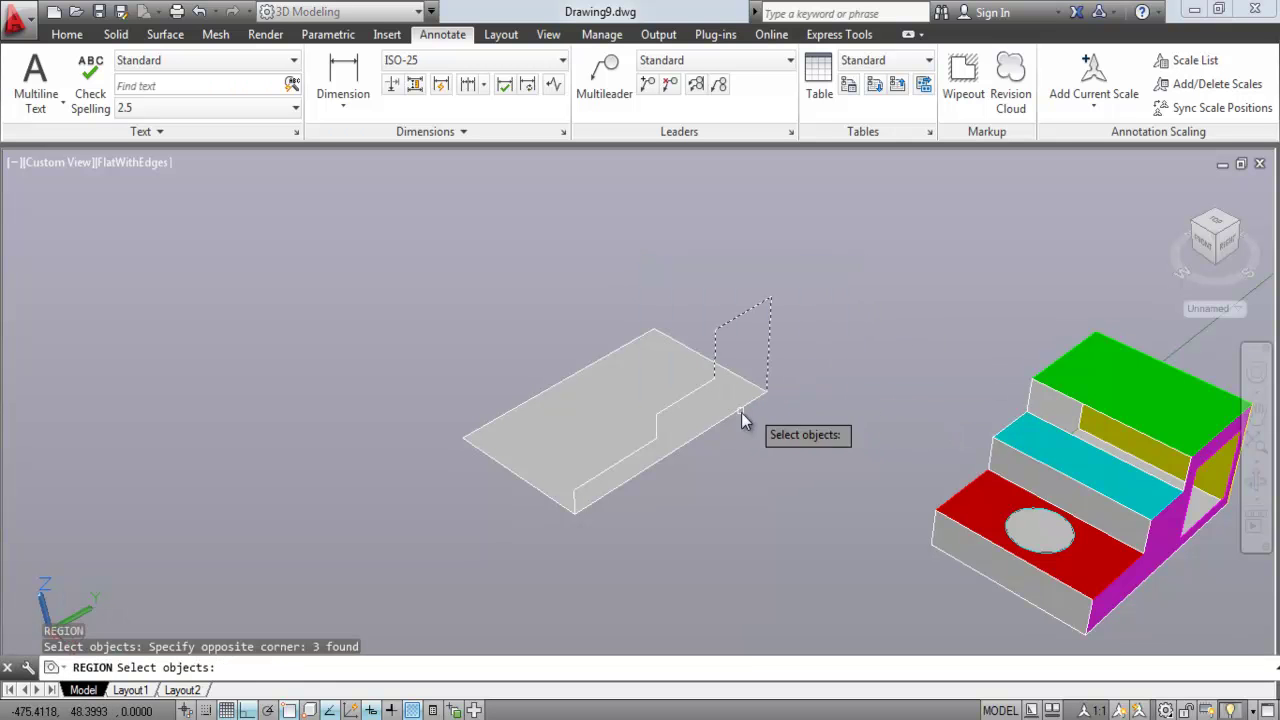
left_click(670, 412)
left_click(655, 445)
left_click(637, 455)
left_click(595, 506)
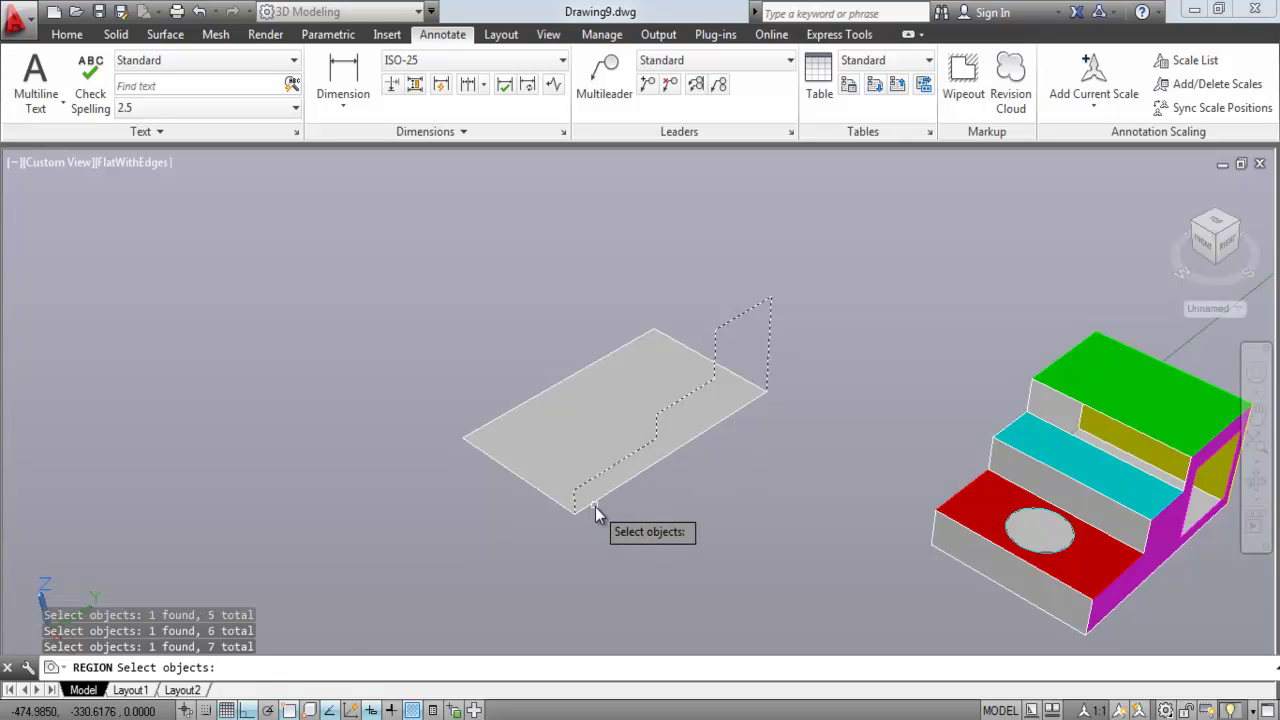
left_click(736, 421)
left_click(736, 421)
key("Escape")
key("Escape")
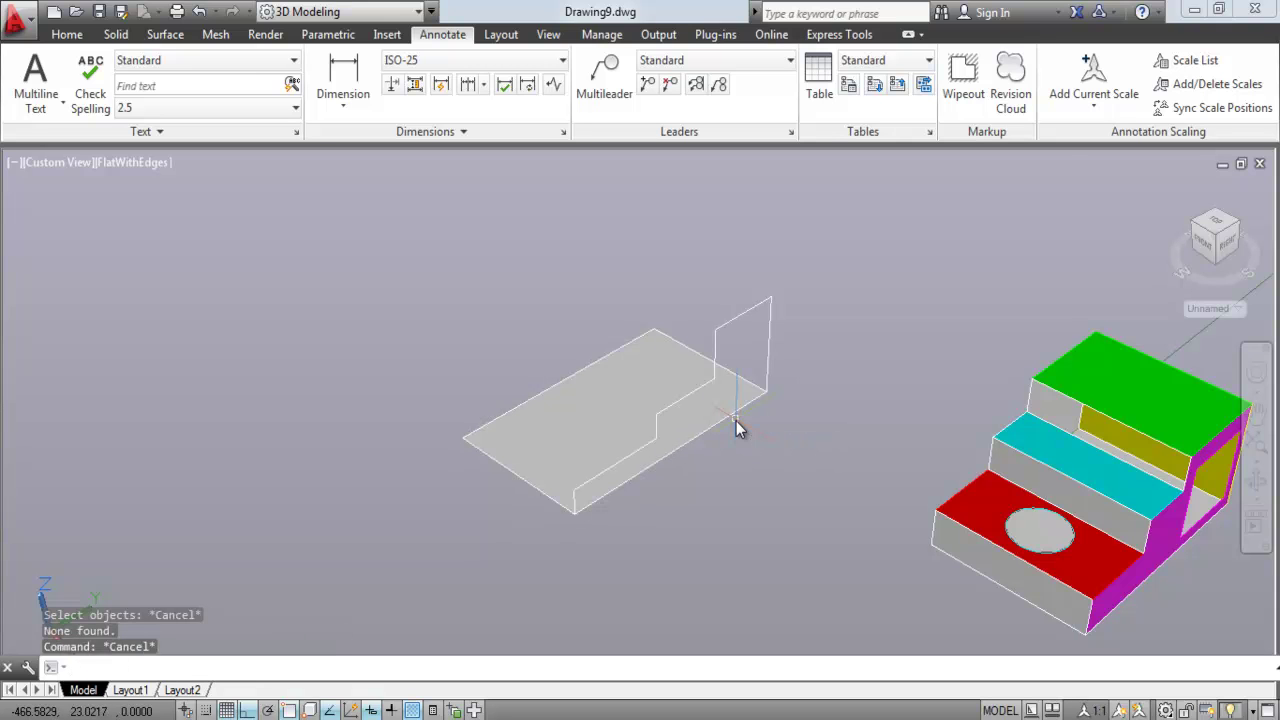
Step: Draw the missing closing edge from the upright corner to the front-left corner
type("l")
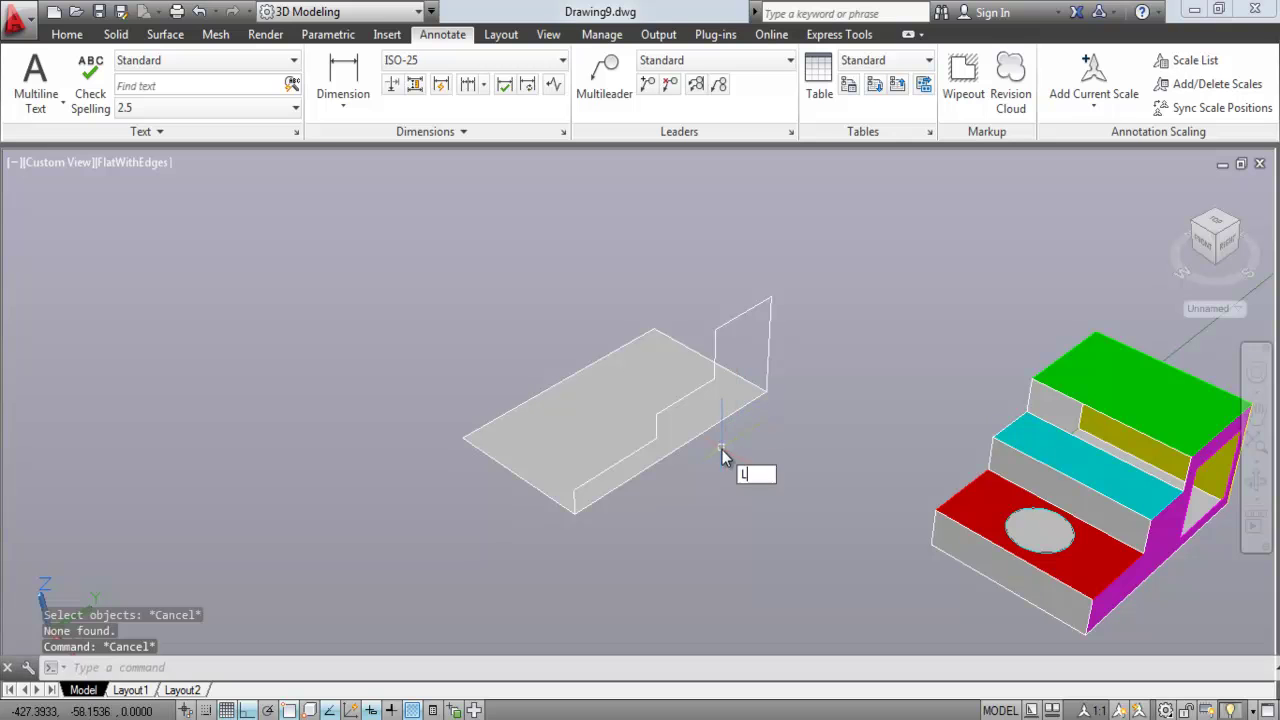
key("Return")
left_click(766, 393)
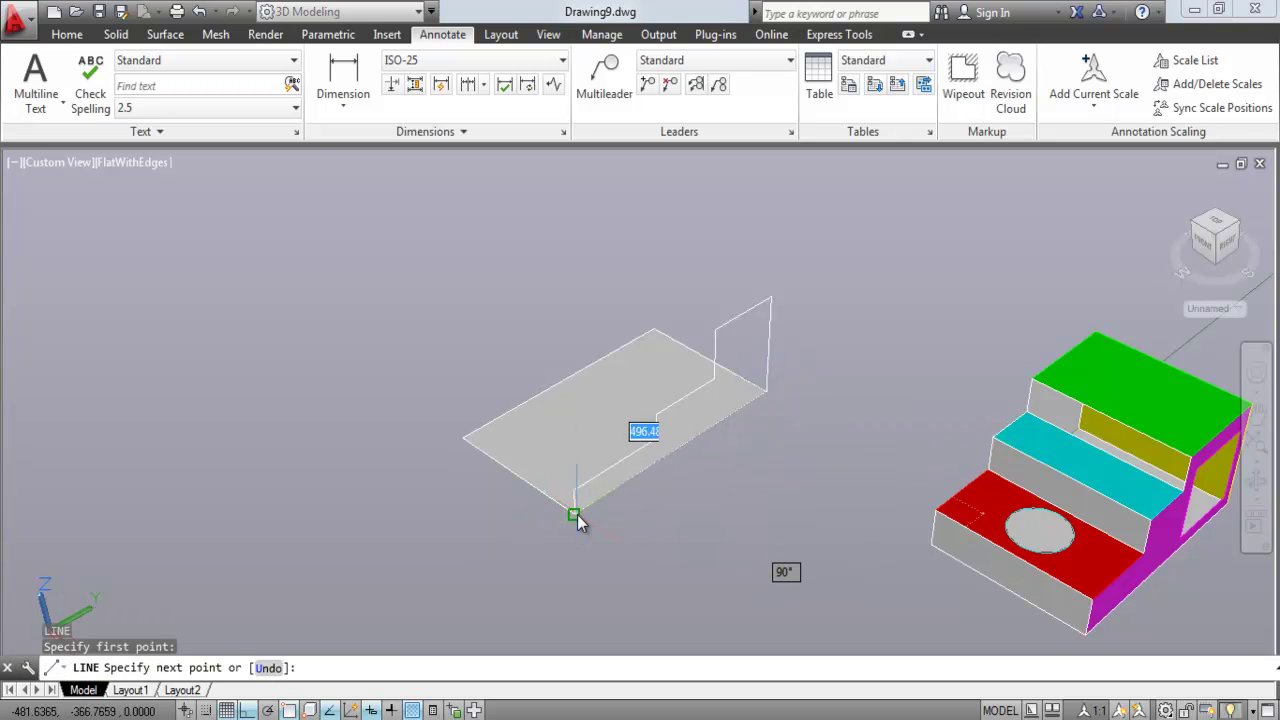
left_click(631, 504)
key("Return")
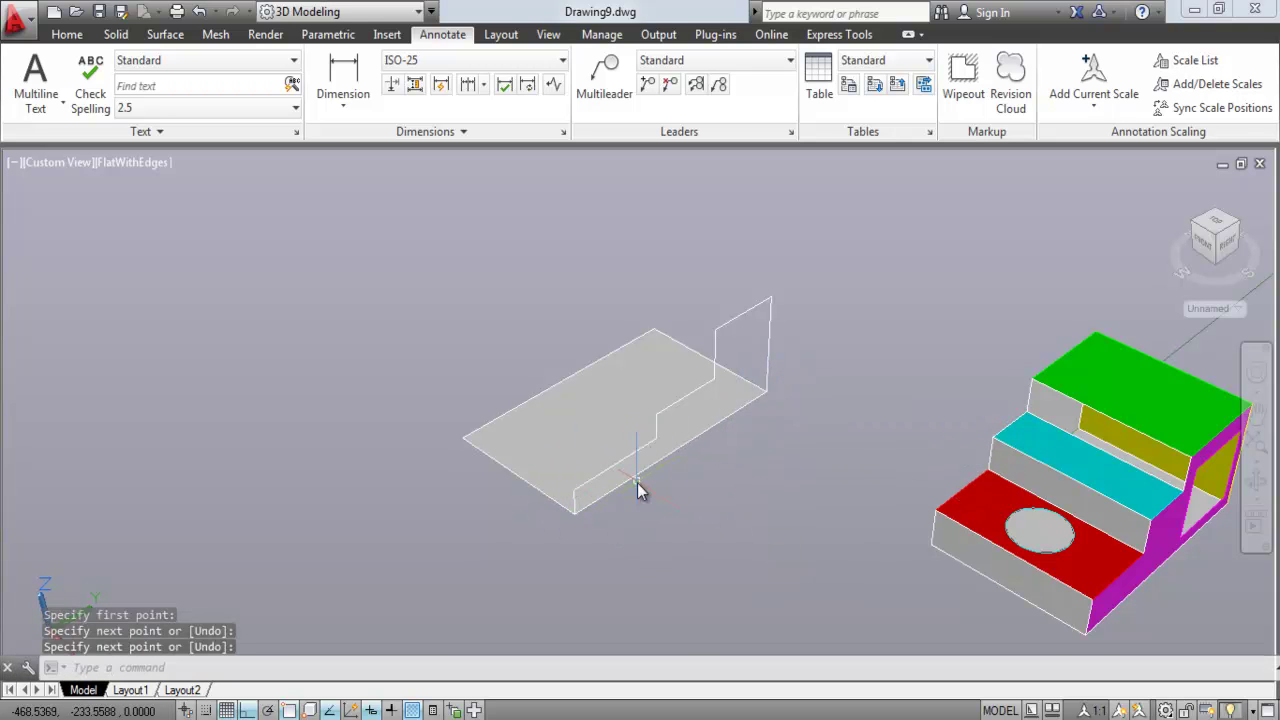
left_click(645, 485)
key("Escape")
key("Escape")
Step: Create the side-profile region by picking each of its edges, then select it
type("reg")
key("Return")
left_click(648, 476)
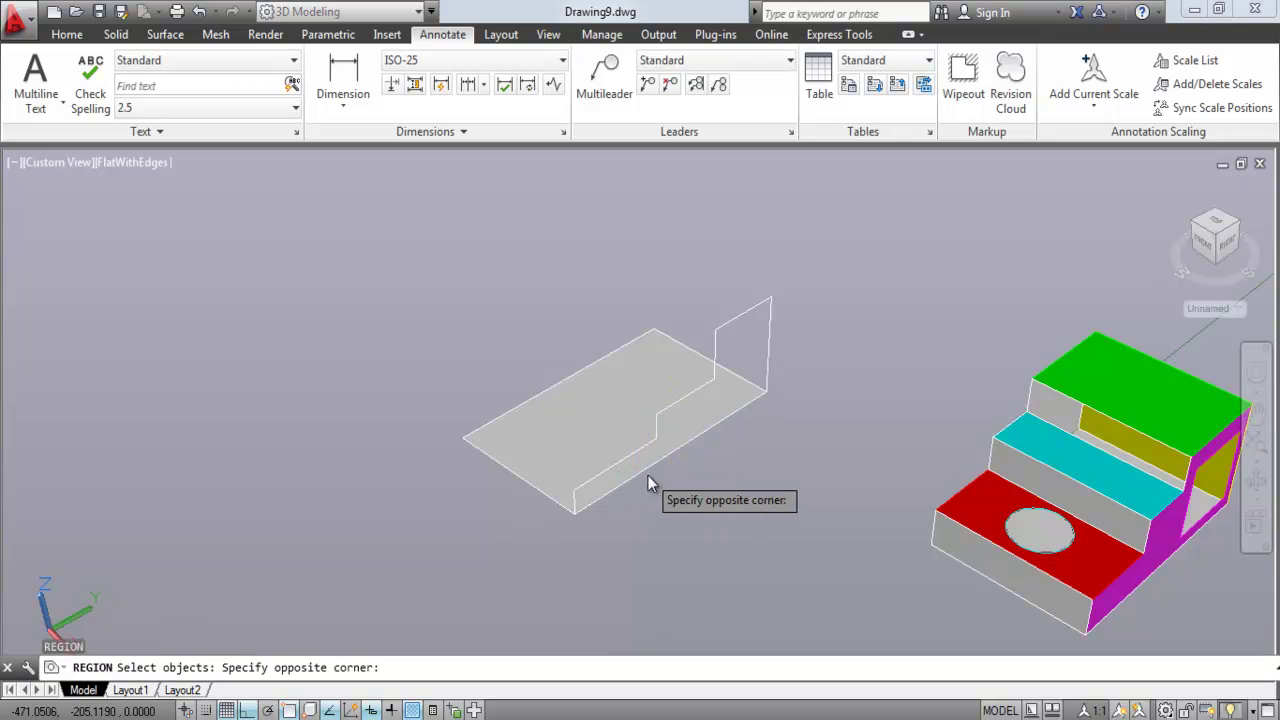
left_click(653, 470)
left_click(654, 470)
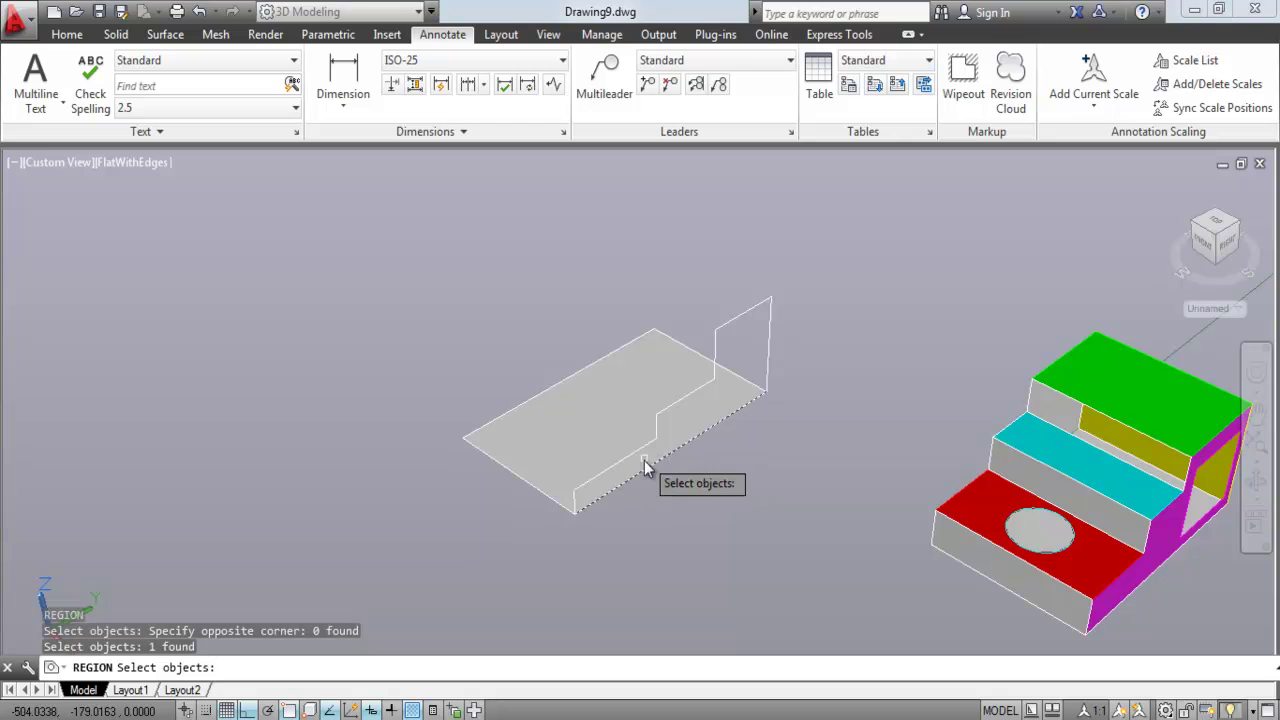
left_click(574, 504)
left_click(643, 449)
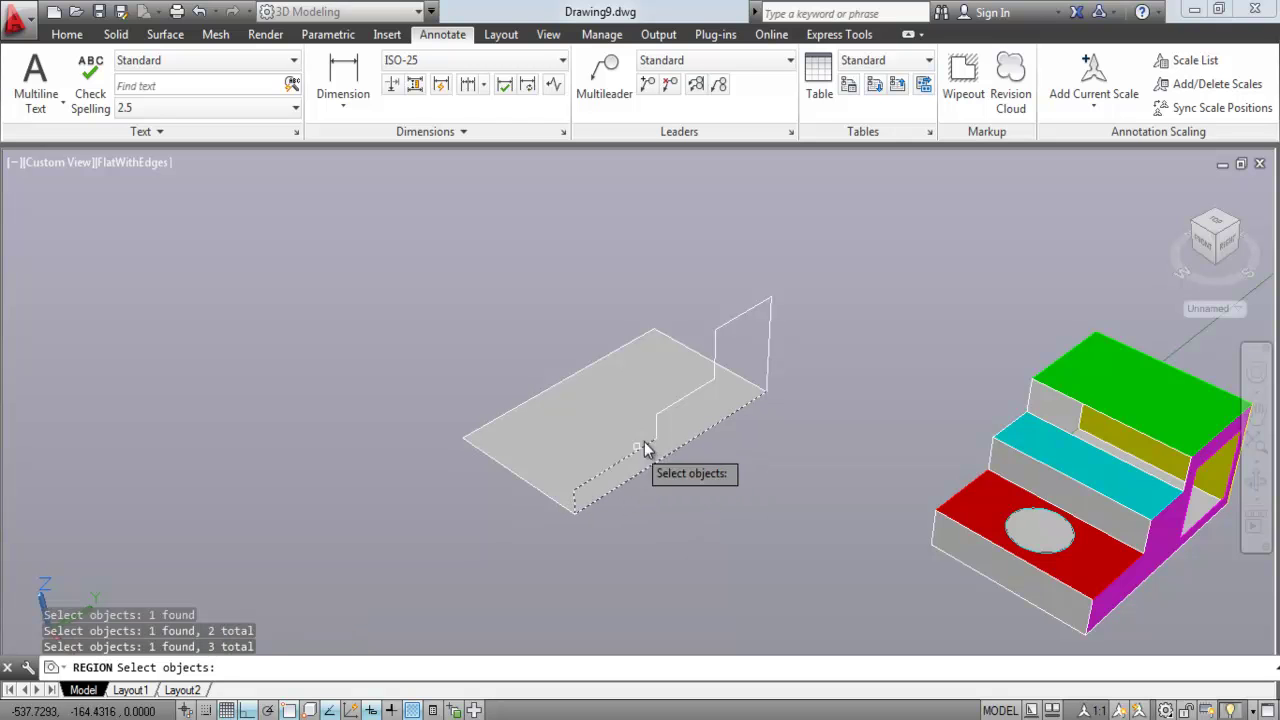
left_click(657, 432)
left_click(716, 372)
left_click(716, 360)
left_click(740, 316)
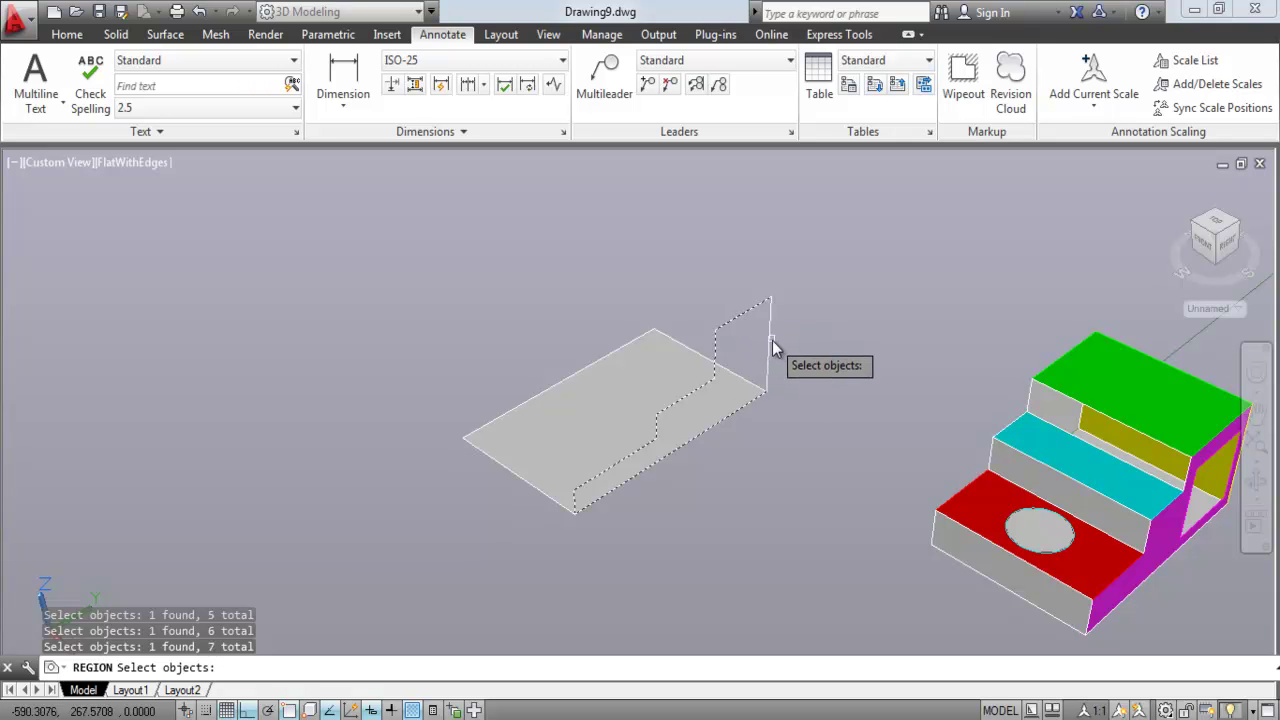
left_click(771, 347)
key("Return")
left_click(740, 360)
right_click(740, 360)
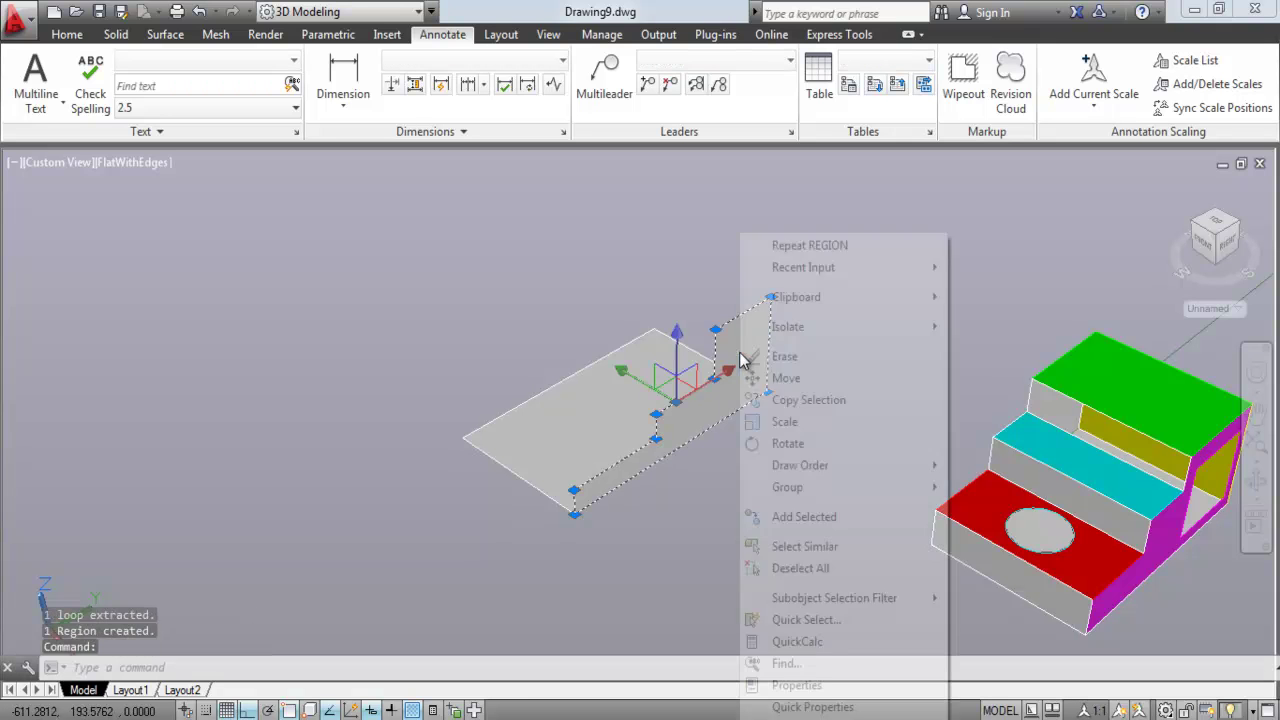
Step: Set the side-wall region's colour to Red in Properties
left_click(765, 680)
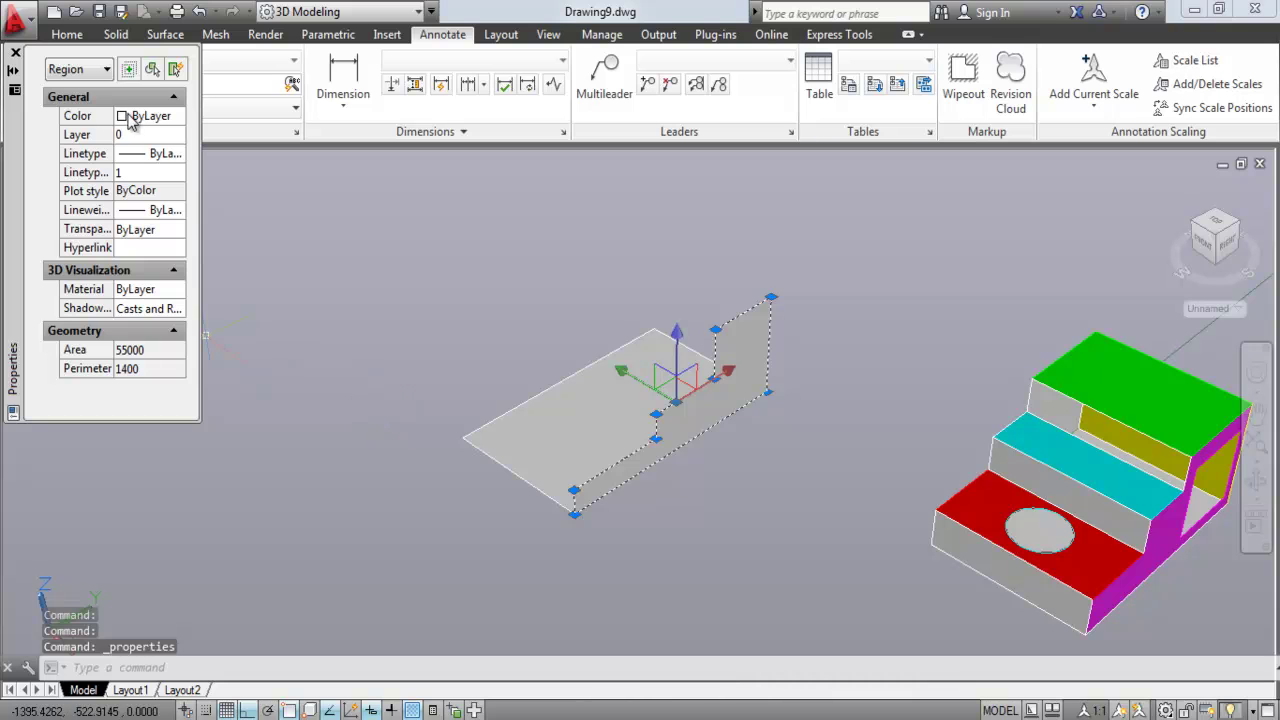
left_click(130, 118)
left_click(180, 116)
left_click(150, 168)
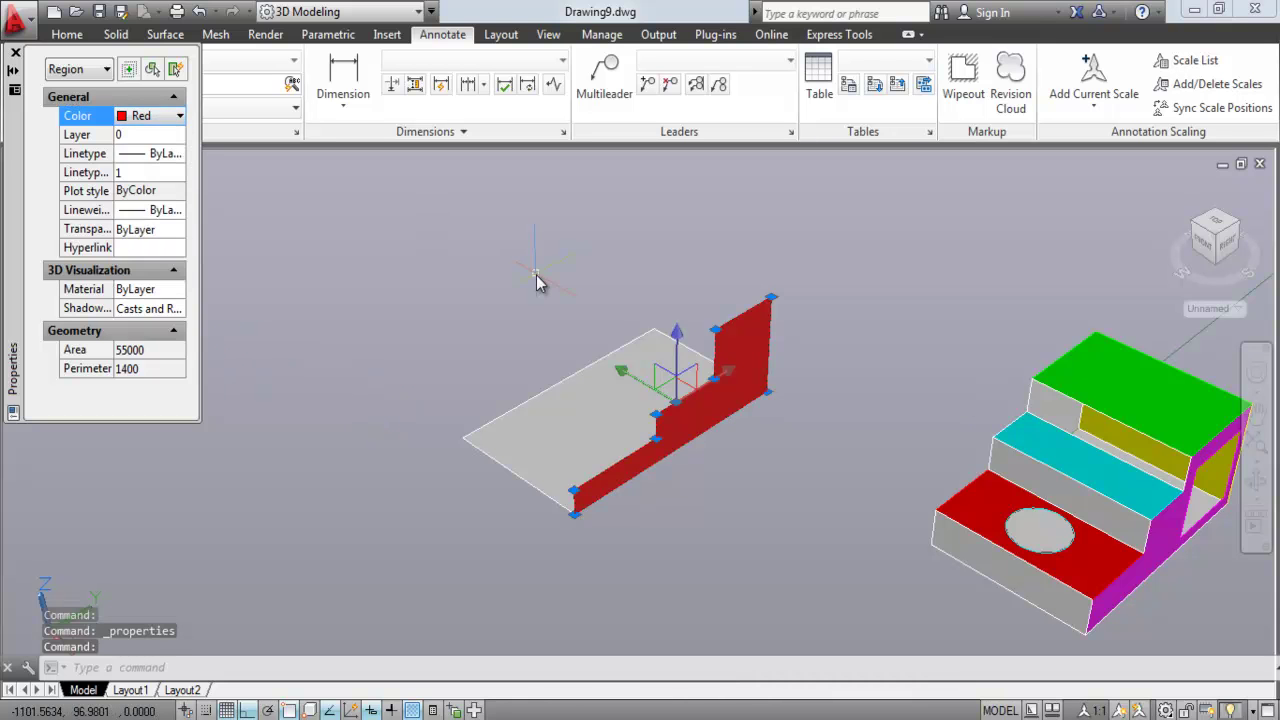
key("Escape")
key("Escape")
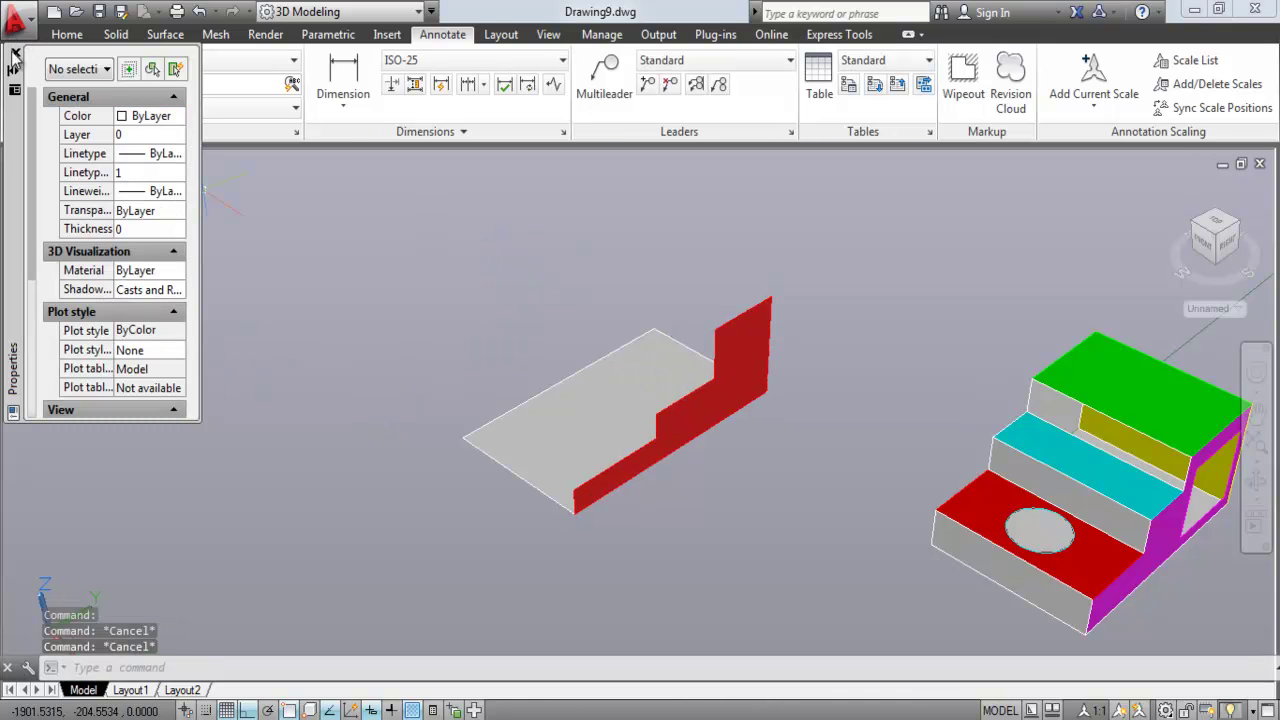
left_click(15, 54)
Step: Copy the red wall from its bottom corner onto the floor's opposite edge
left_click(794, 339)
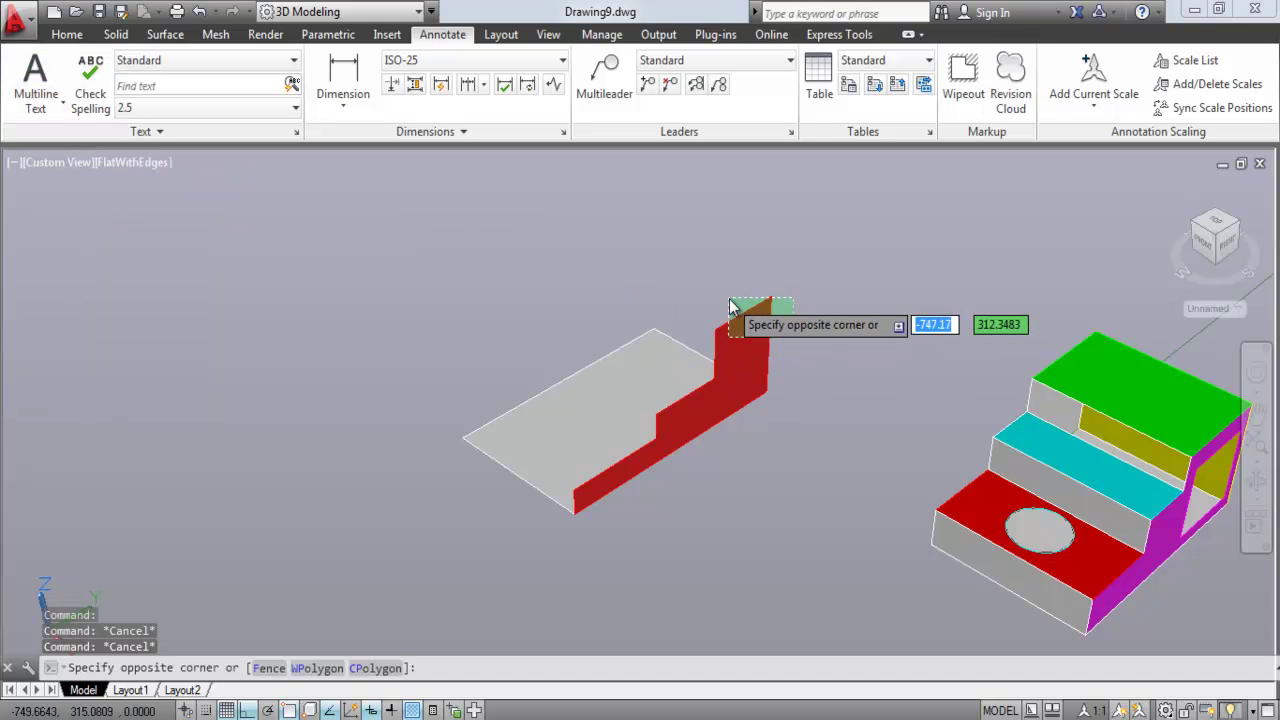
left_click(728, 258)
scroll(573, 490, "up", 1)
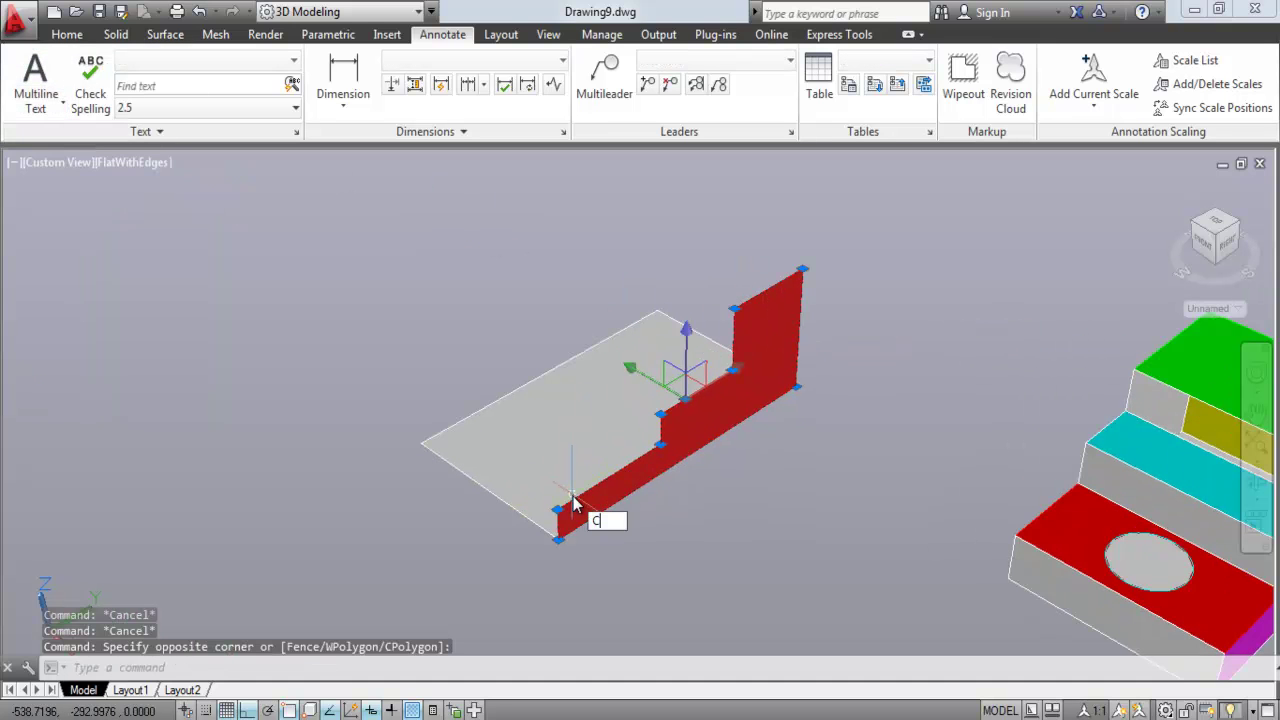
type("o")
key("Return")
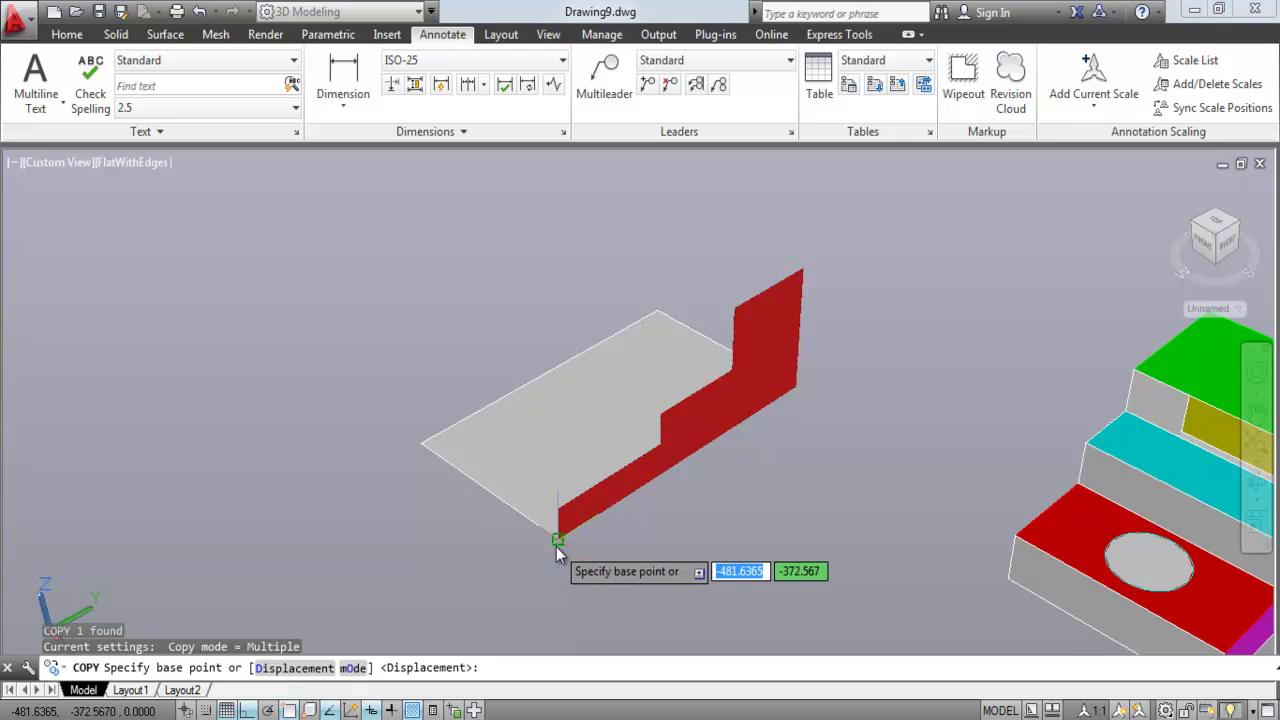
left_click(556, 546)
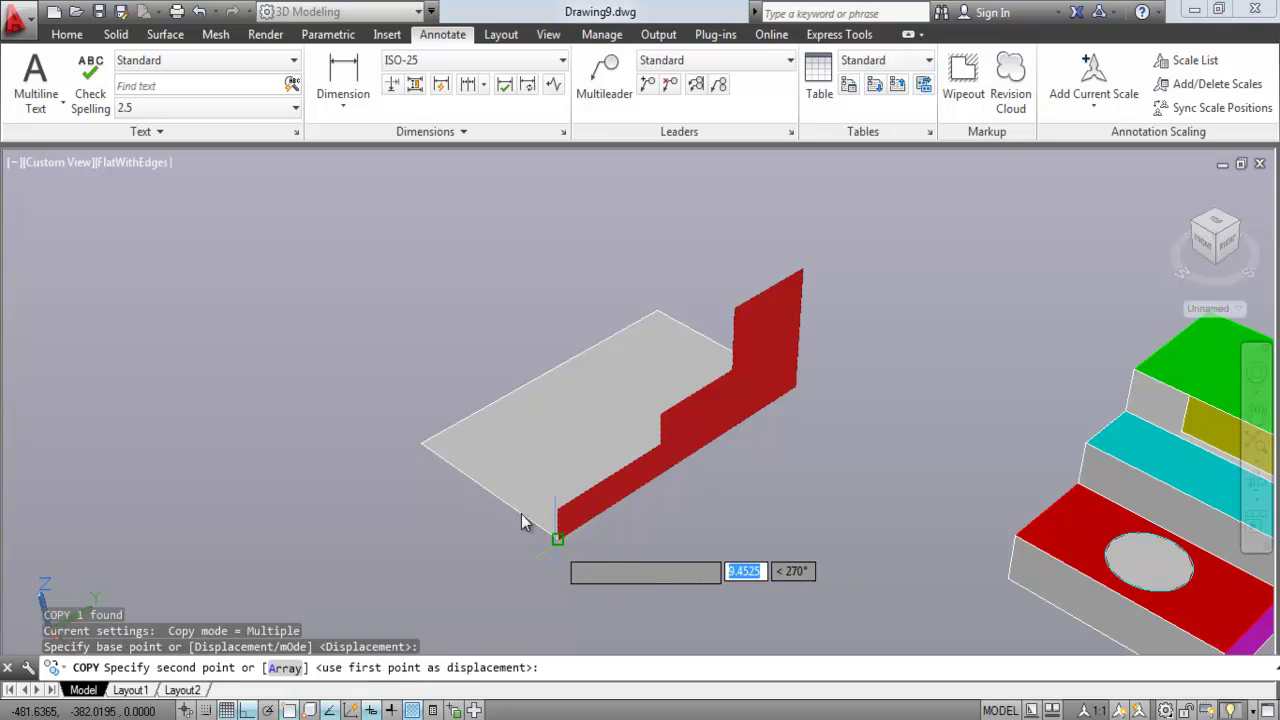
left_click(382, 412)
key("Return")
middle_click_drag(426, 408, 443, 428)
key("Return")
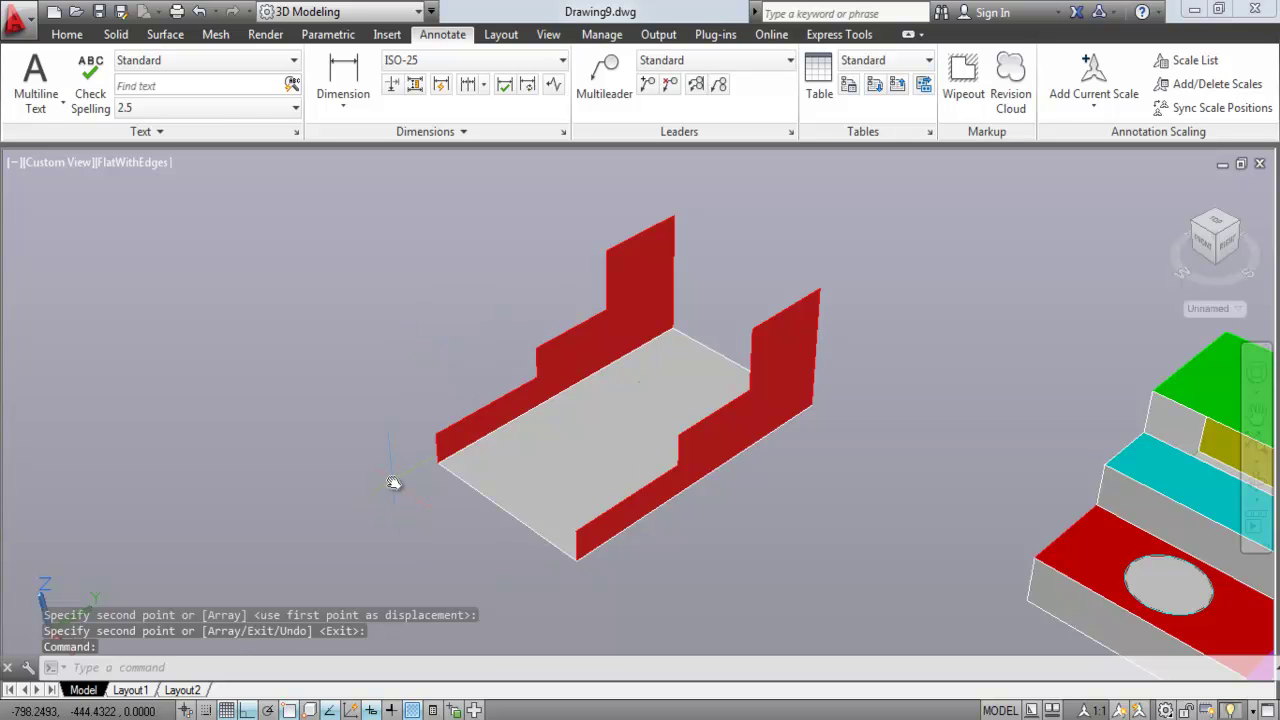
middle_click_drag(1123, 315, 824, 484)
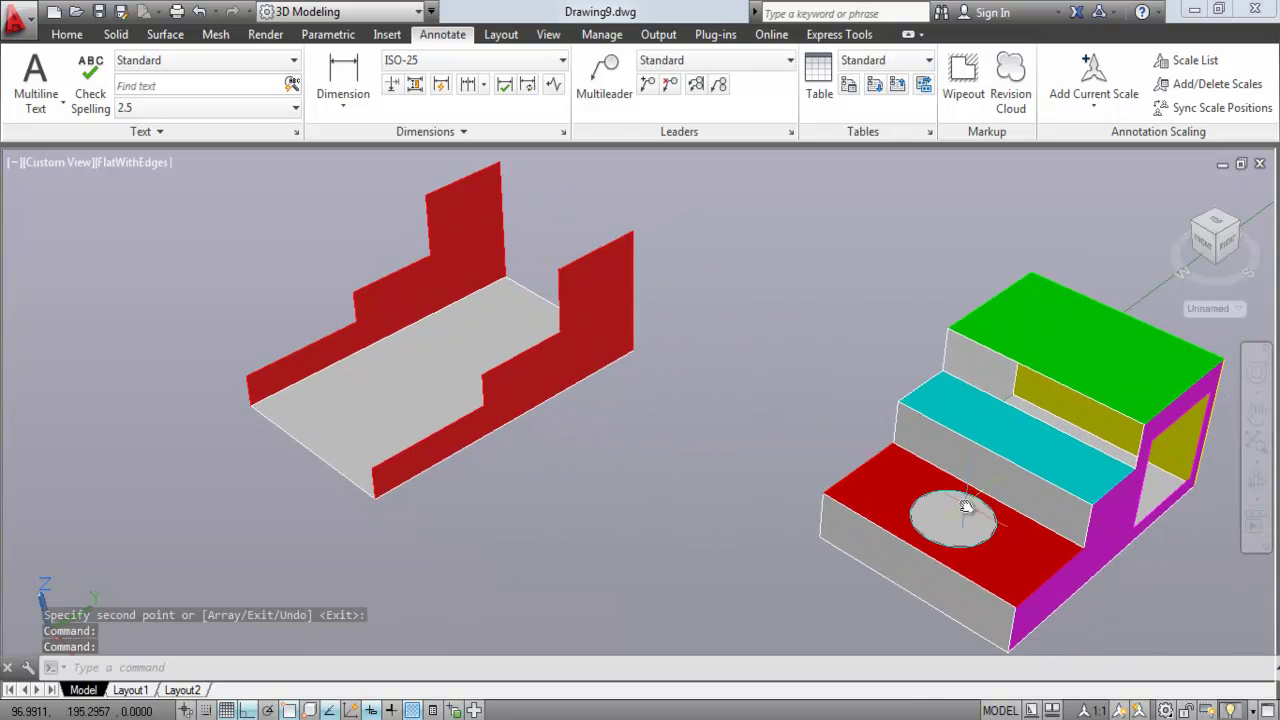
Step: Draw rectangles over the lowest step, middle step and the top across the back
type("REC")
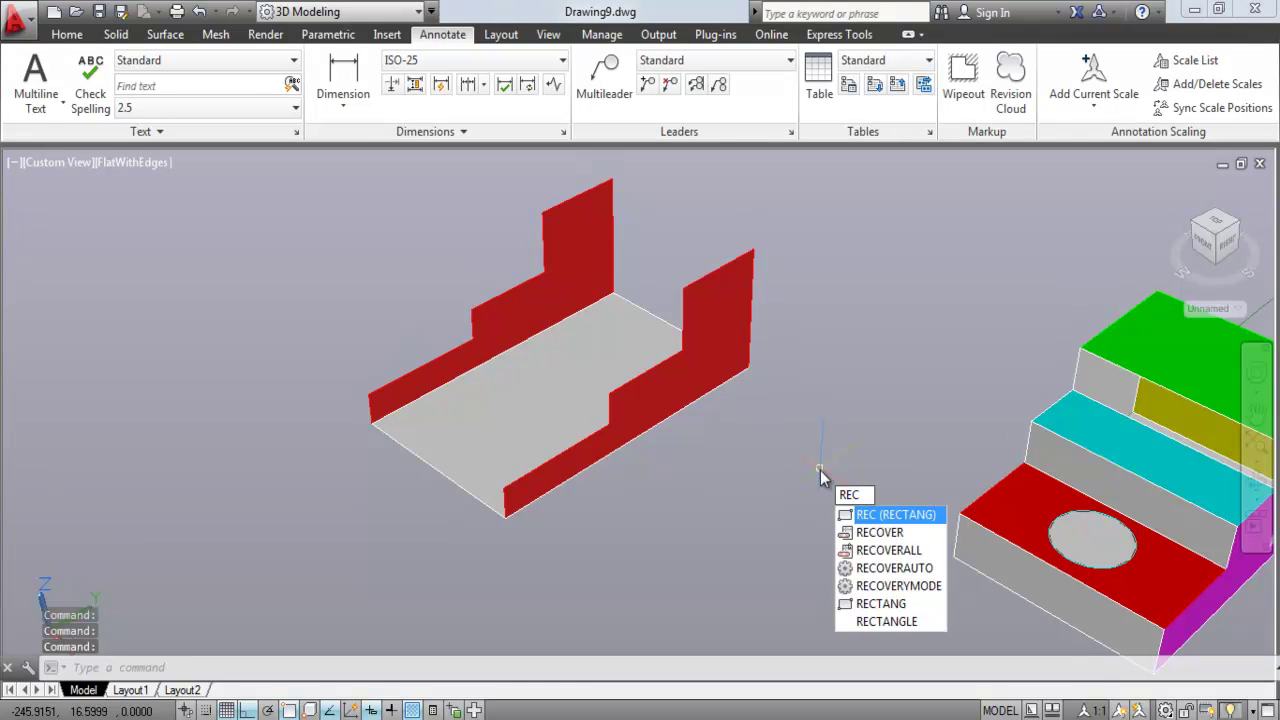
key("Return")
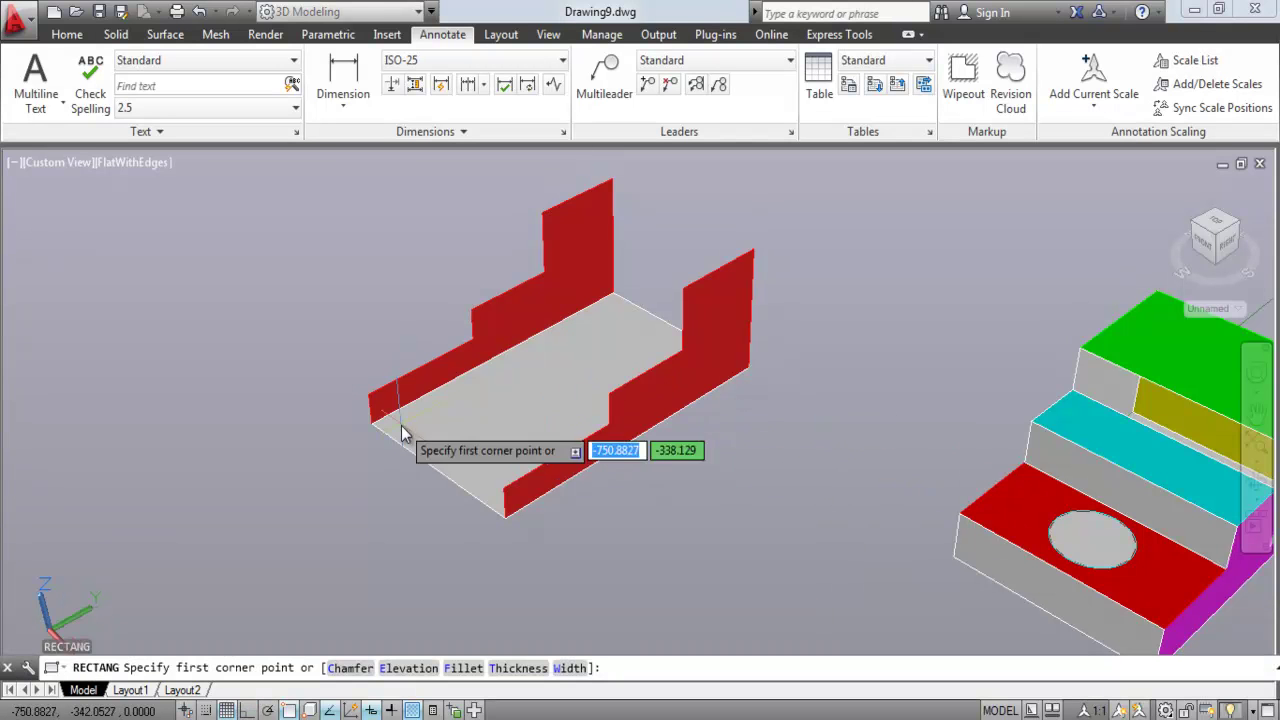
left_click(366, 398)
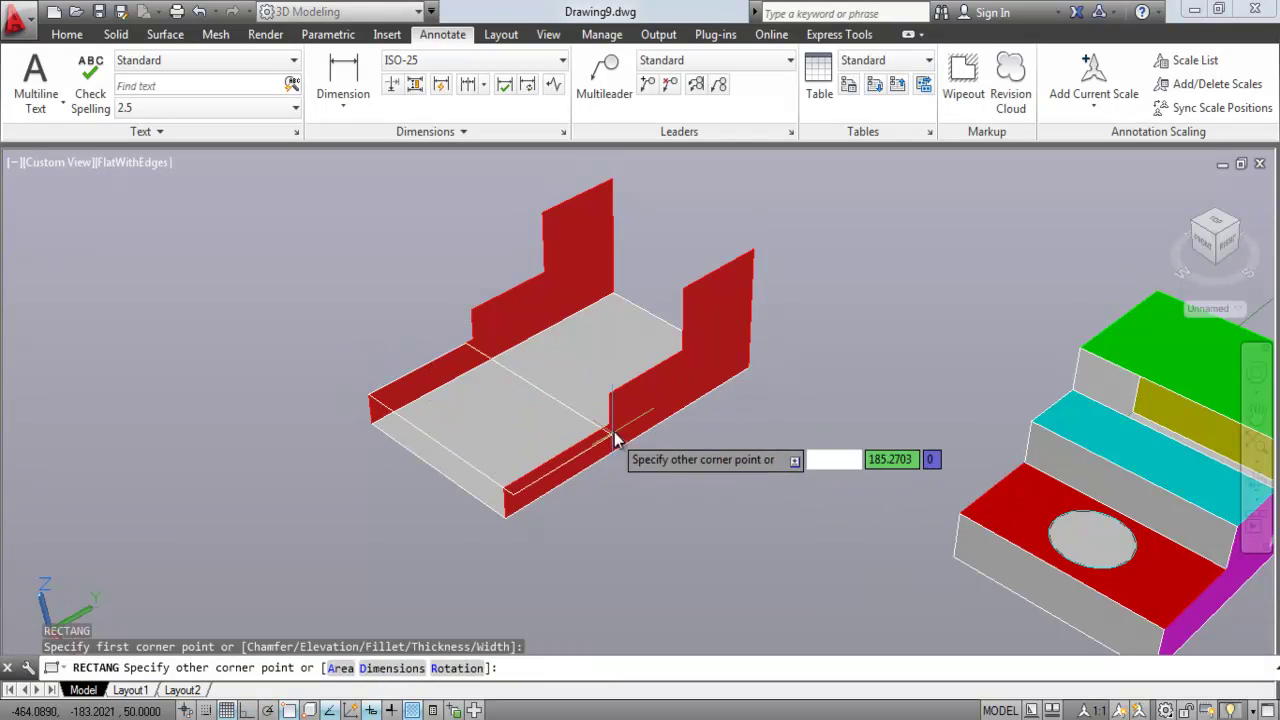
type("300")
left_click(610, 430)
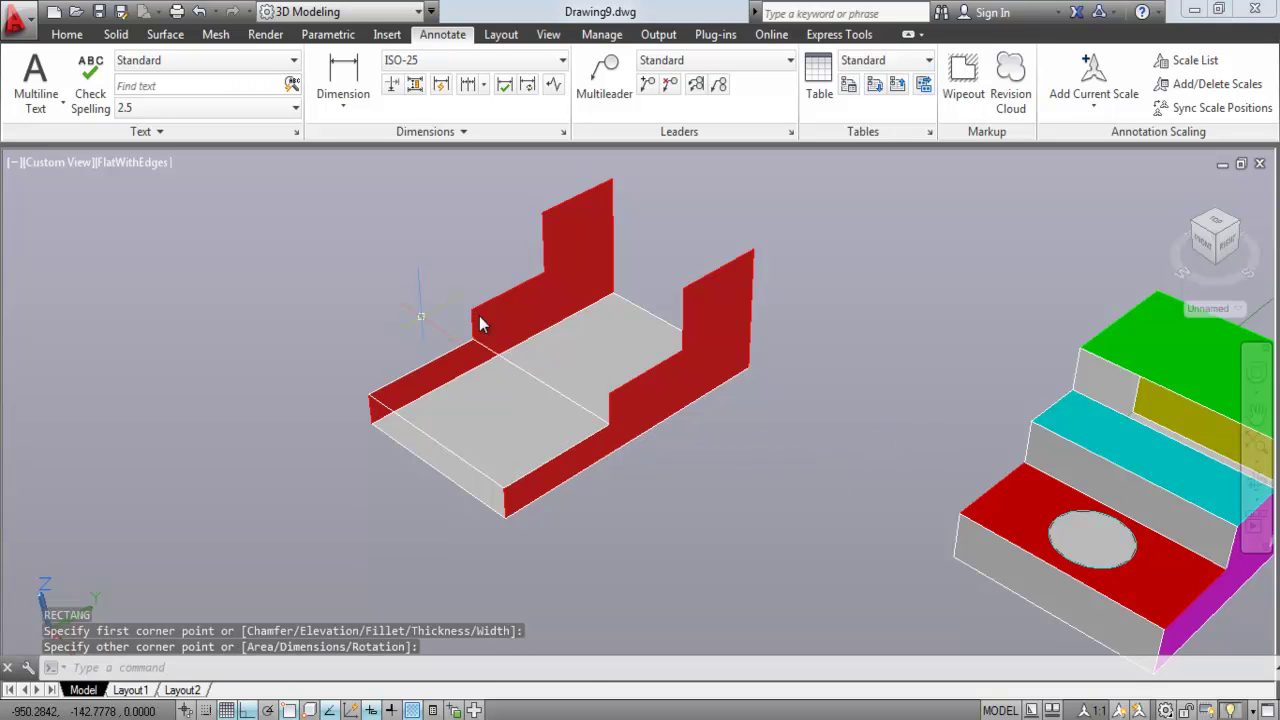
key("Return")
left_click(470, 308)
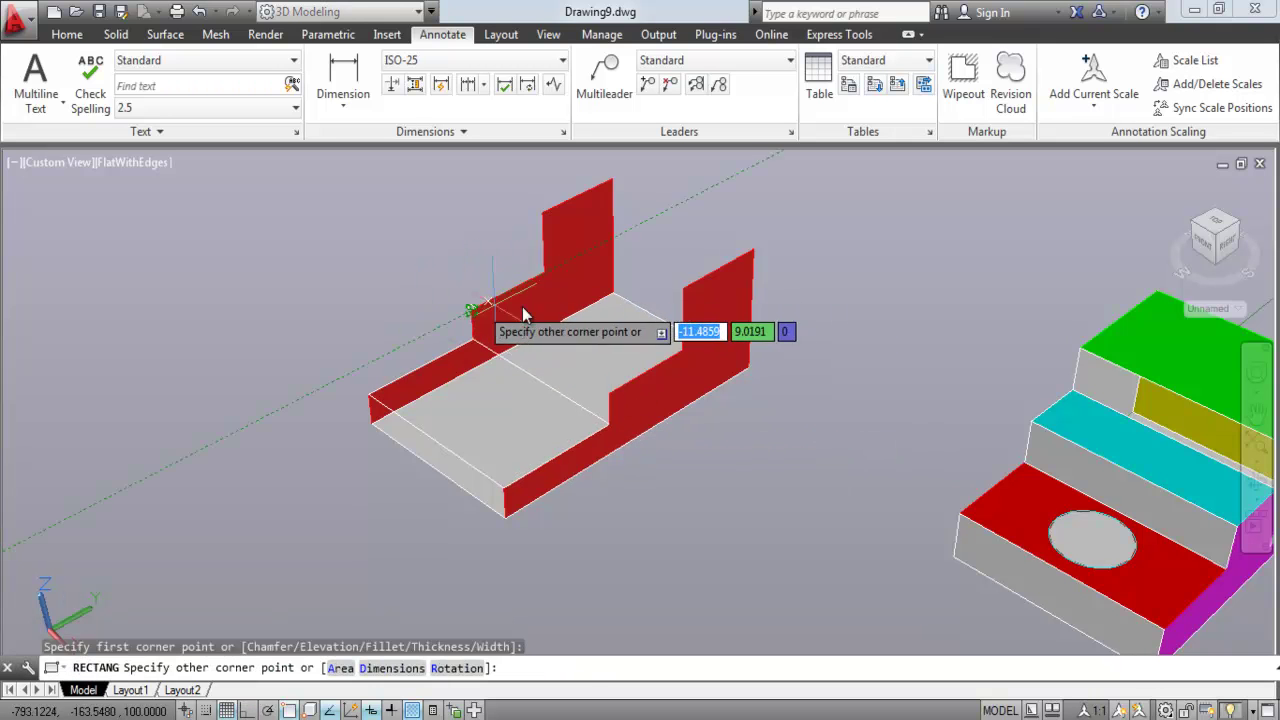
left_click(681, 358)
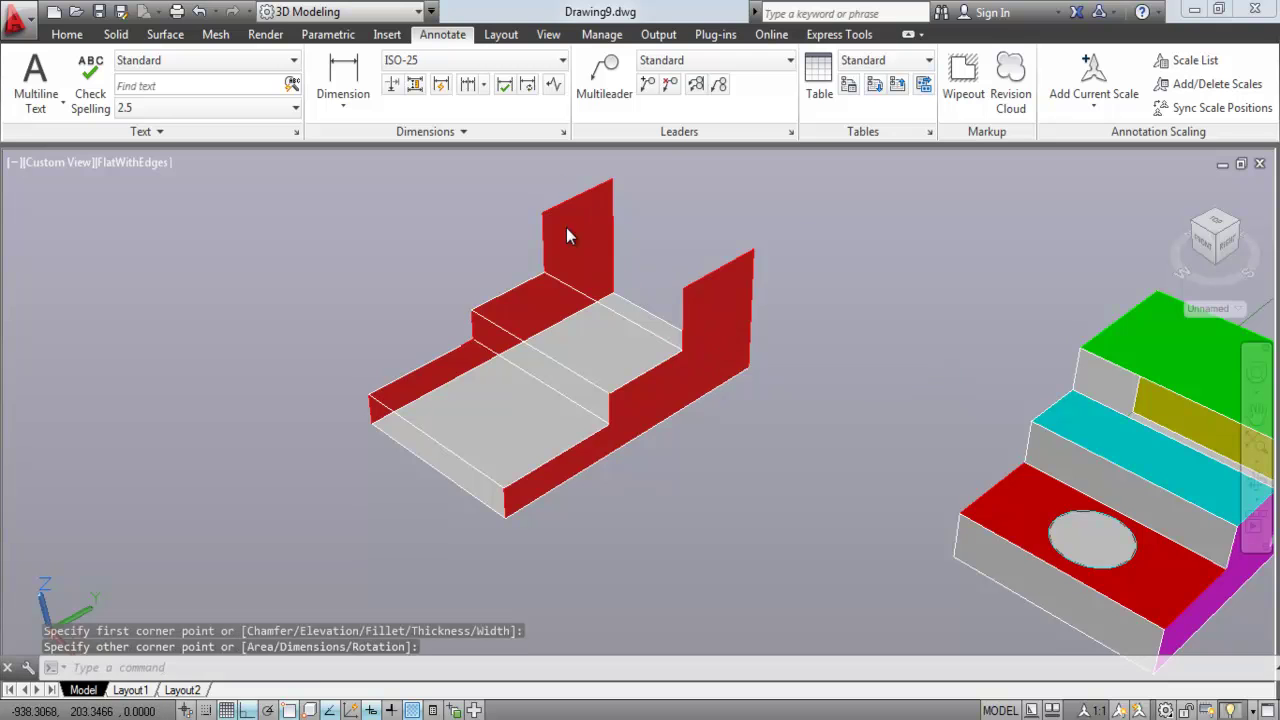
key("Return")
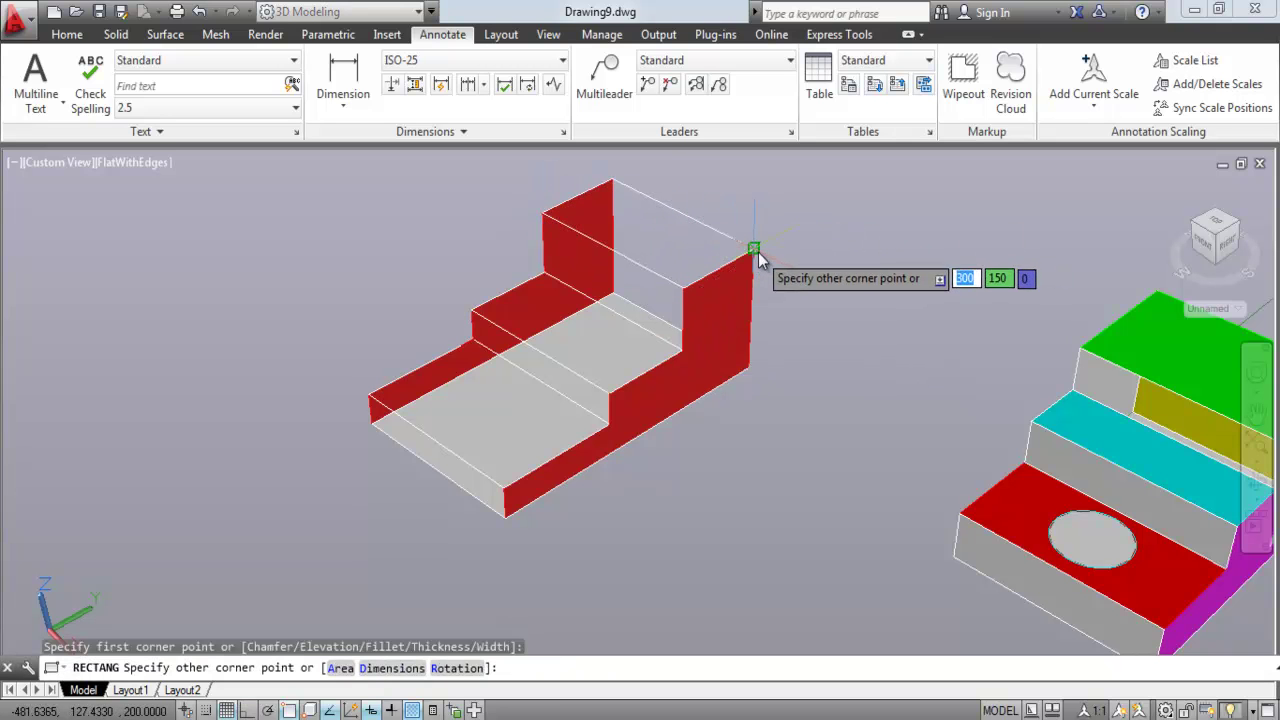
left_click(735, 259)
key("Return")
middle_click_drag(418, 334, 481, 387)
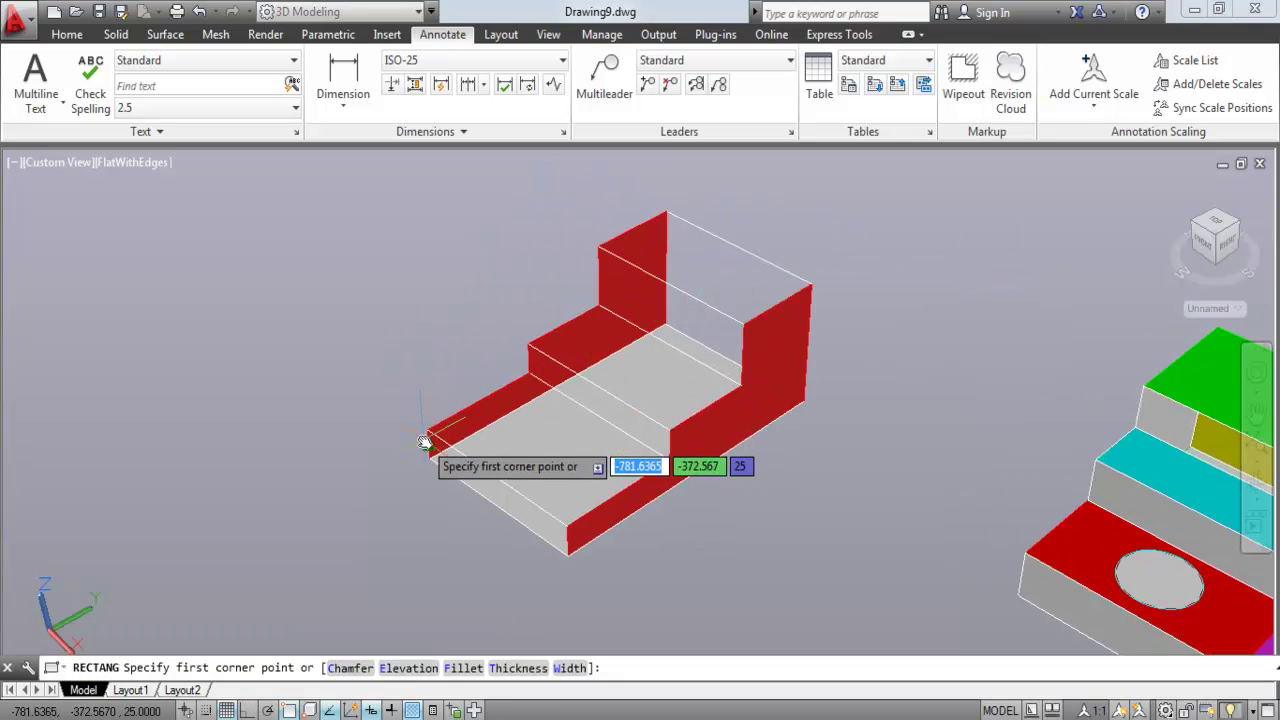
key("Escape")
Step: Convert the three step and top rectangles into regions
type("REG")
key("Return")
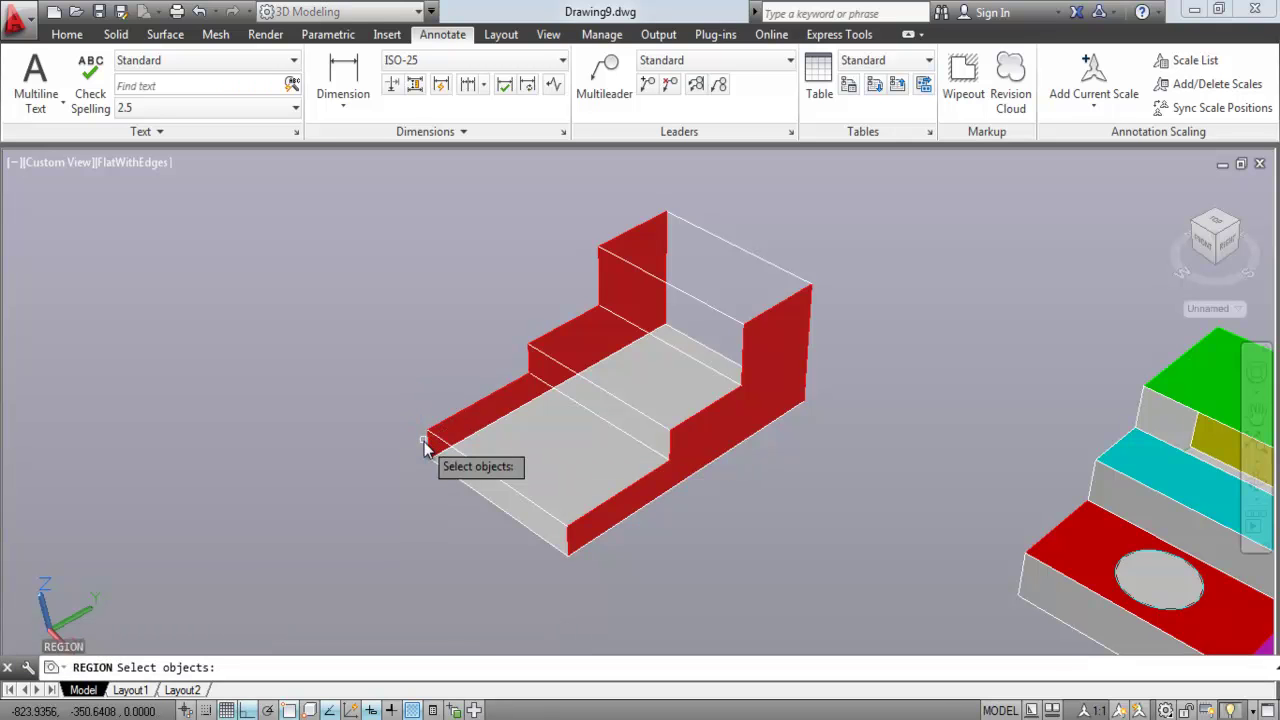
left_click(449, 456)
key("Return")
key("Return")
left_click(572, 374)
key("Return")
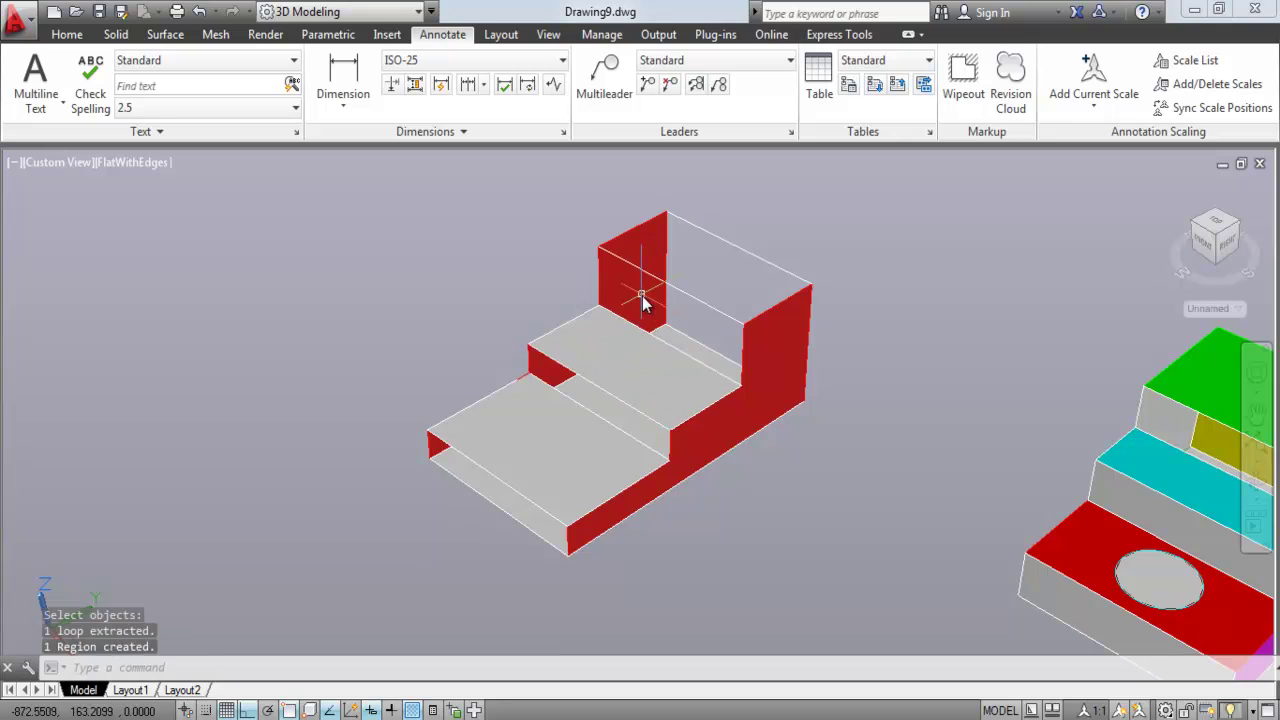
key("Return")
left_click(670, 278)
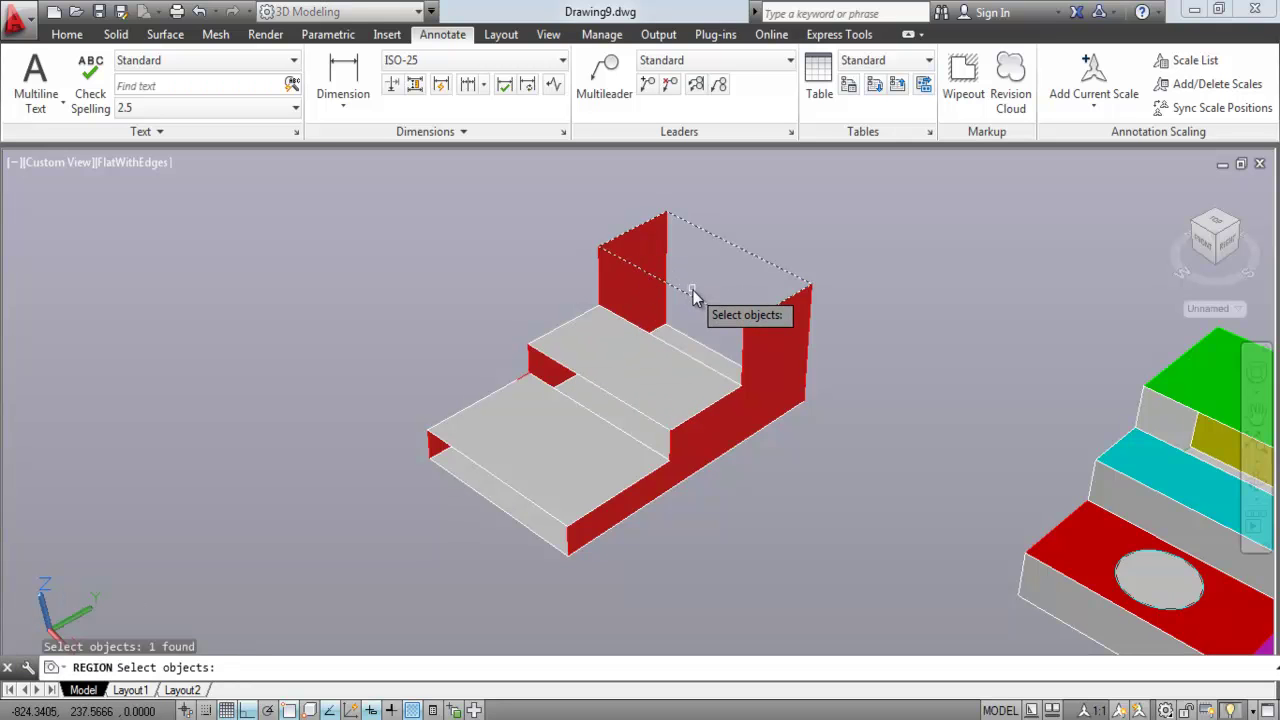
key("Return")
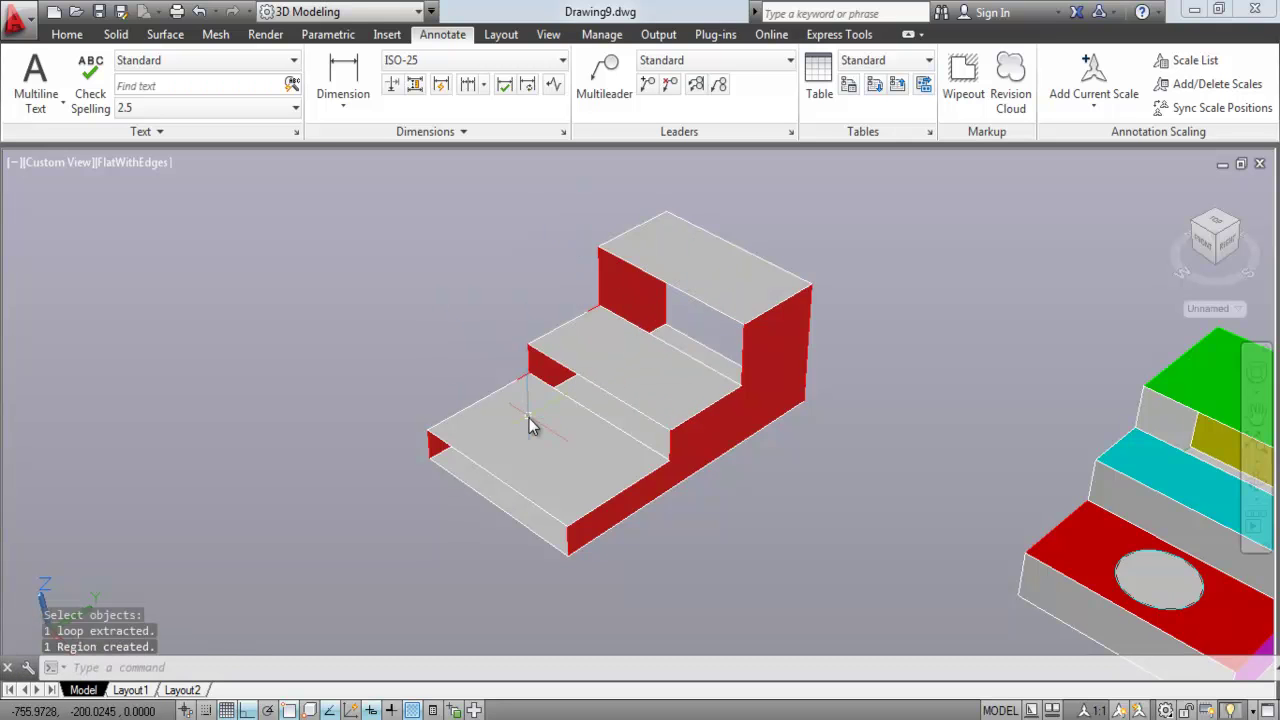
left_click(529, 418)
Step: Change the lowest step's top face colour to yellow in Properties
right_click(521, 426)
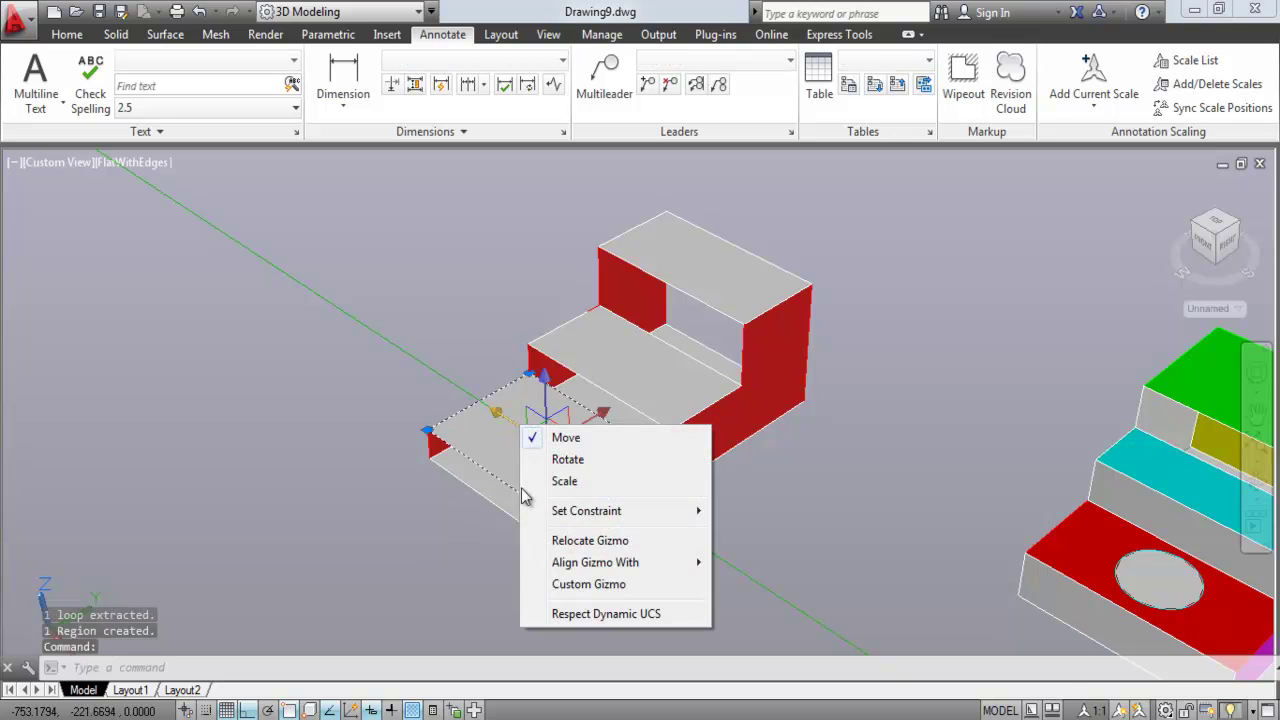
key("Escape")
left_click(486, 448)
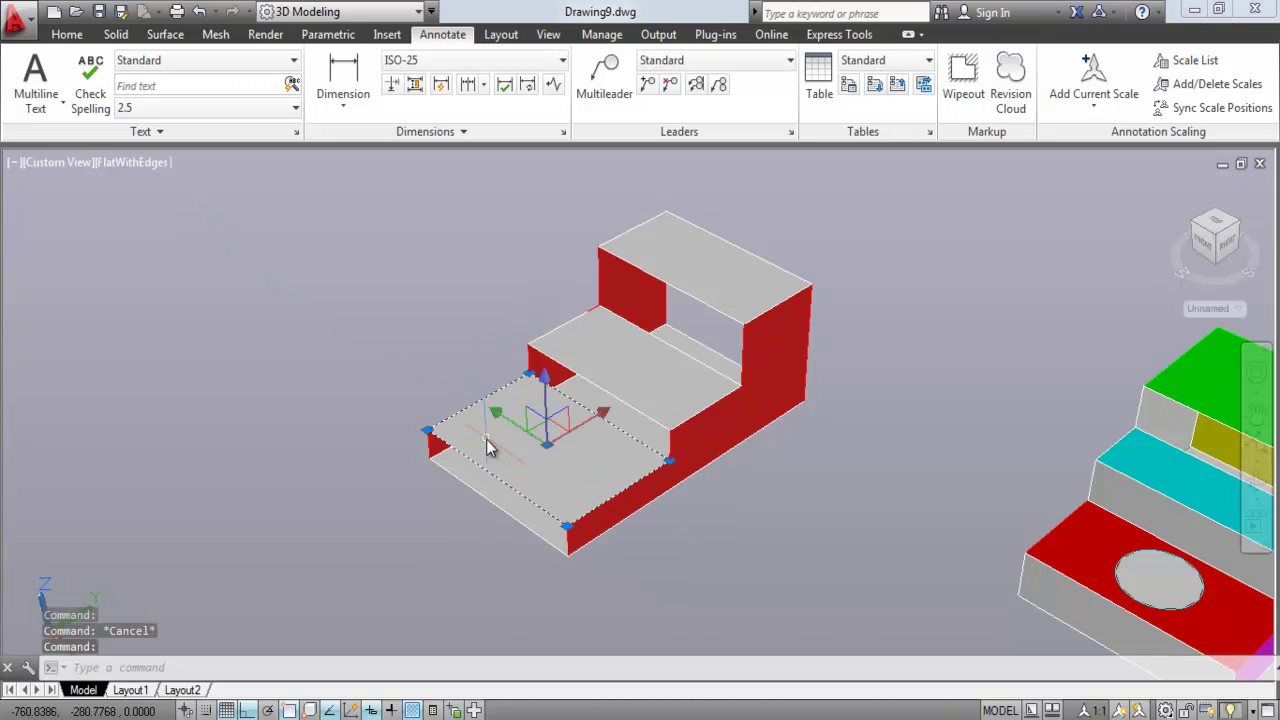
right_click(486, 448)
left_click(528, 686)
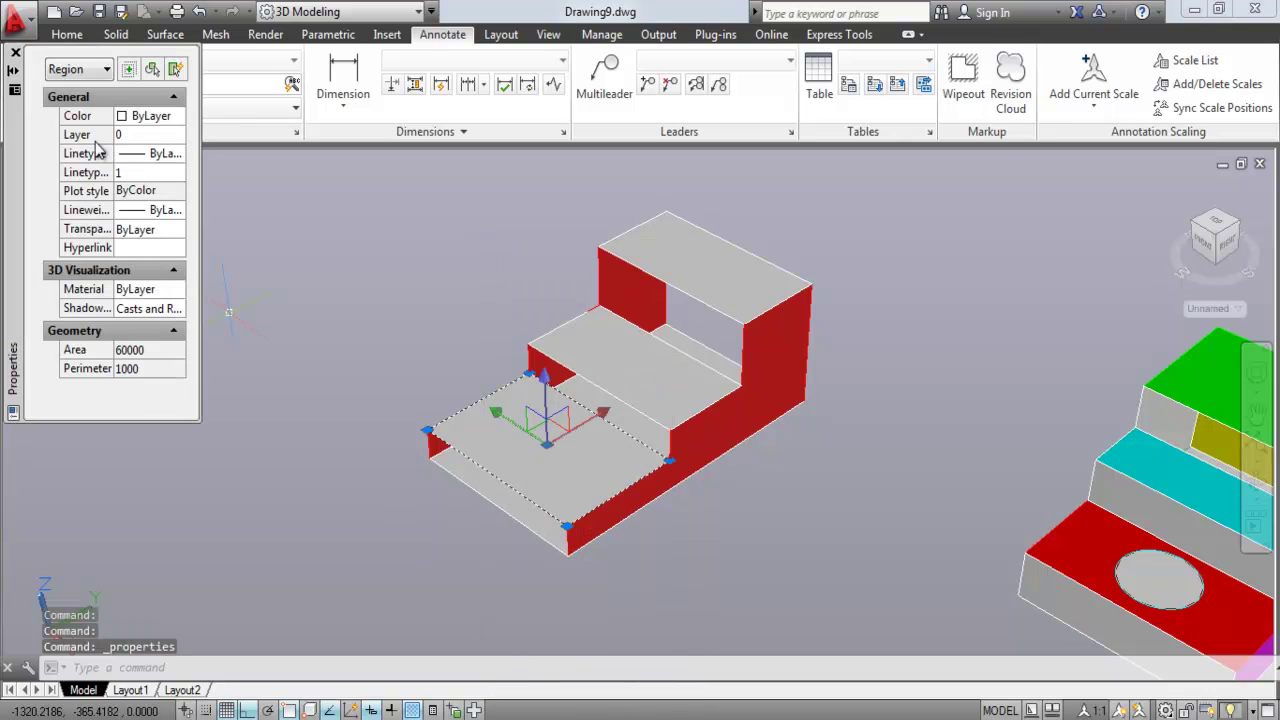
left_click(138, 122)
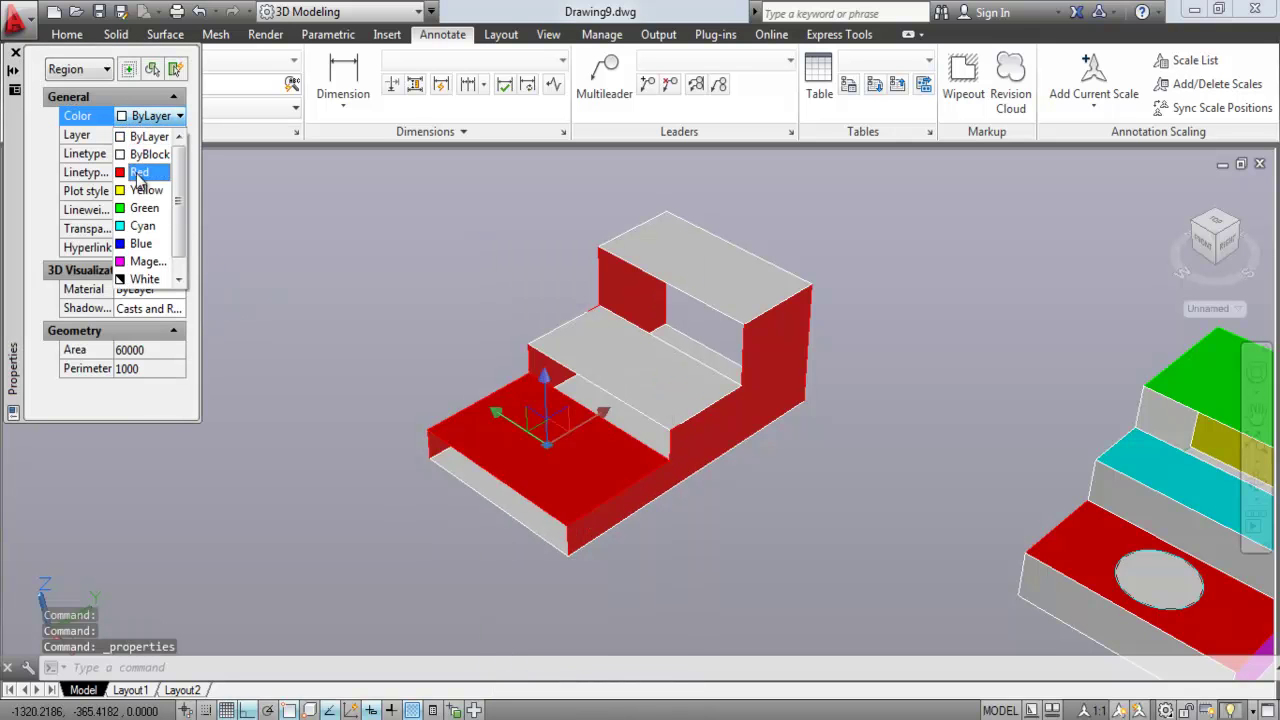
left_click(140, 192)
key("Escape")
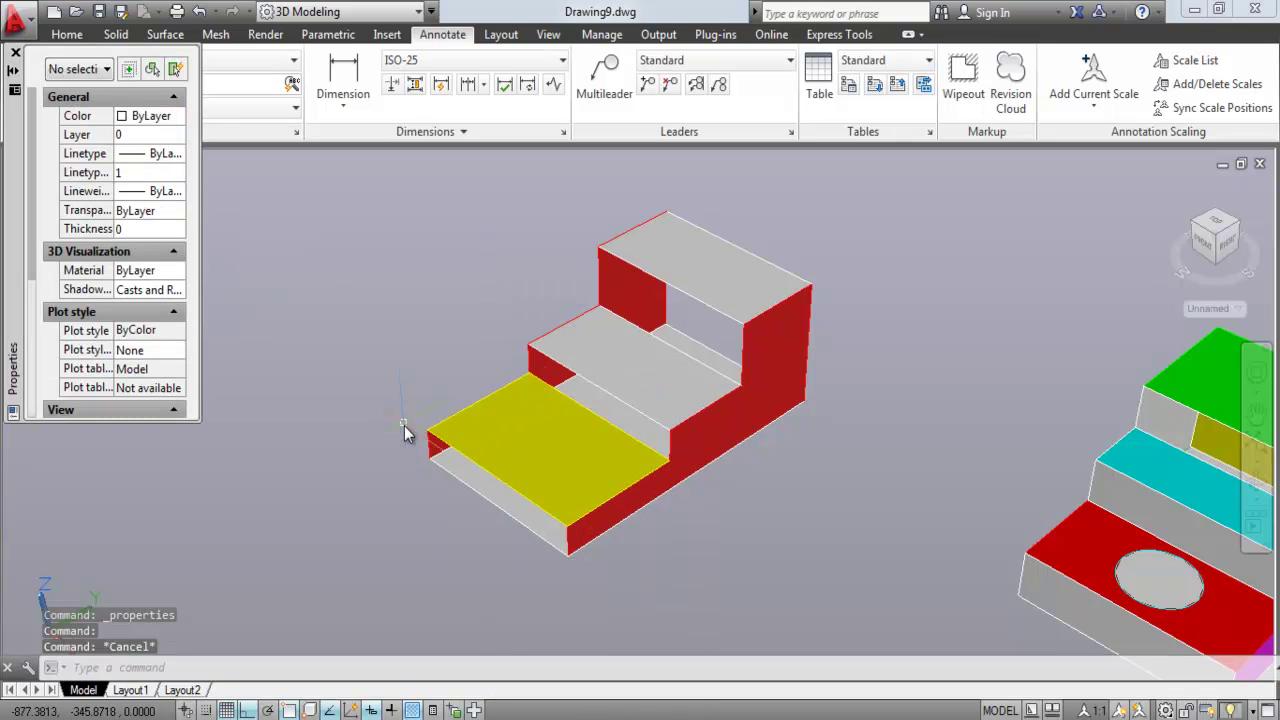
Step: Colour the middle step's top face green and orbit to check the result
left_click(649, 376)
right_click(649, 376)
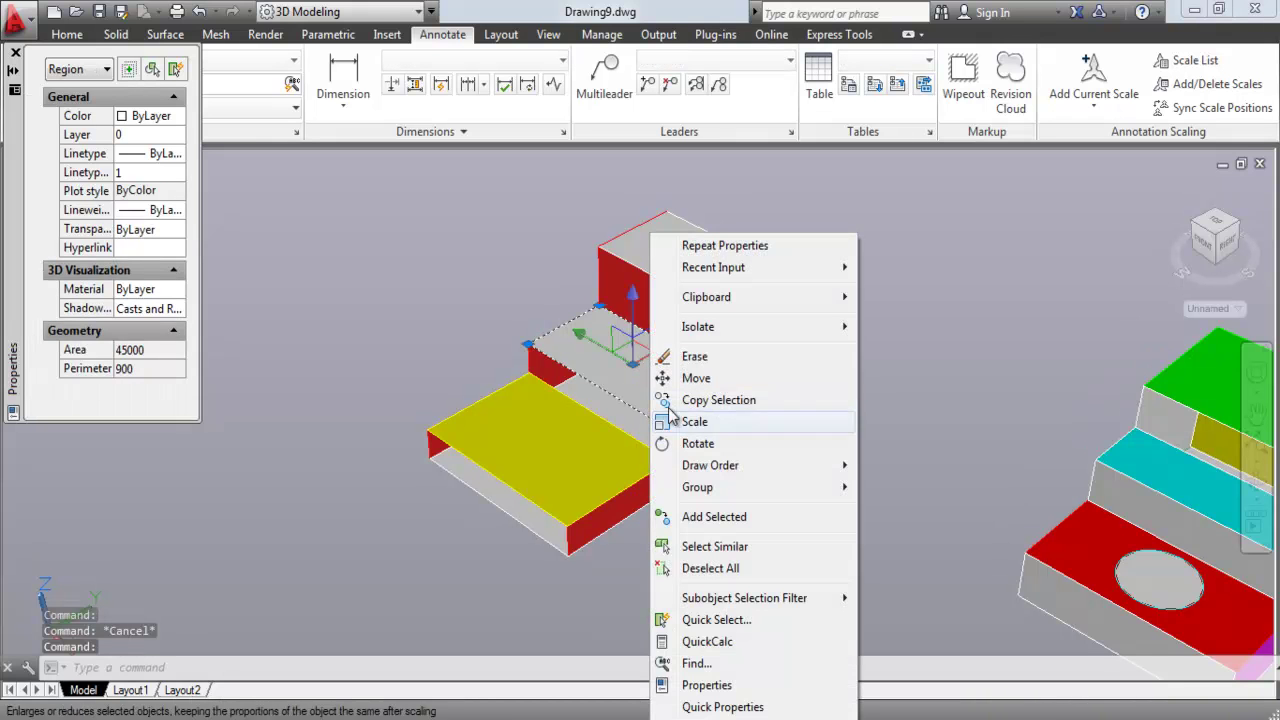
left_click(702, 685)
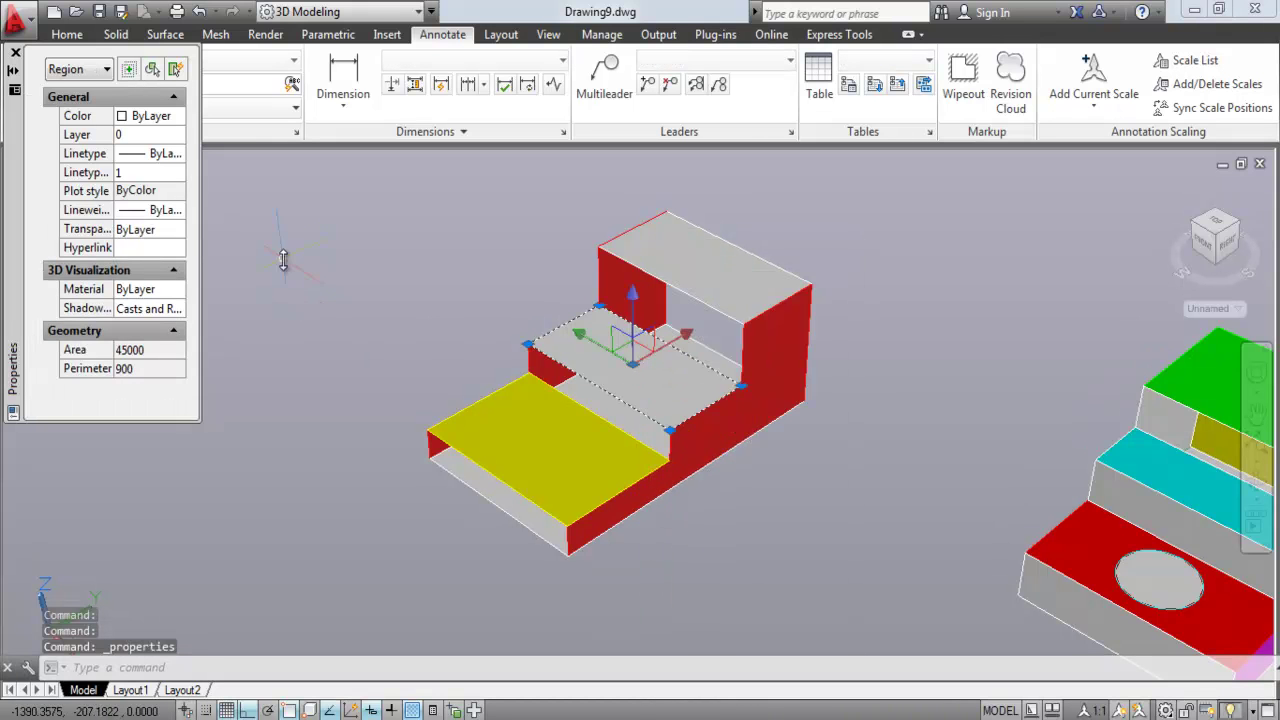
left_click(148, 118)
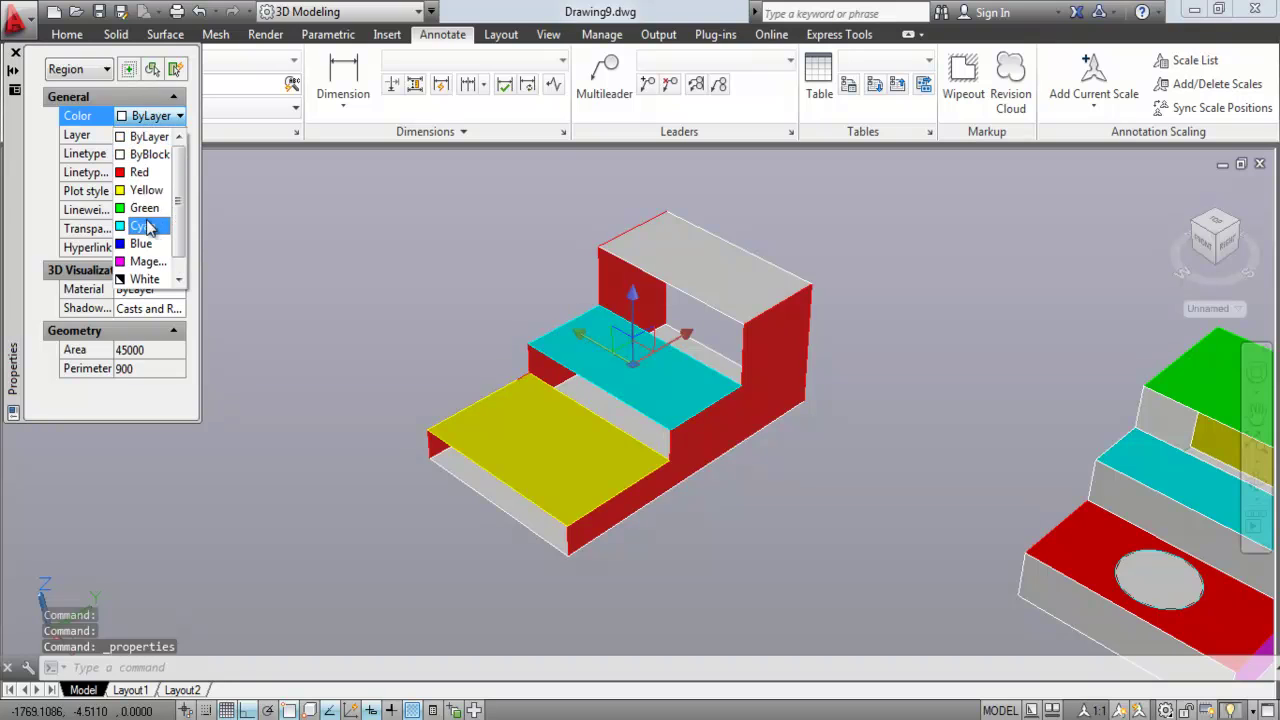
left_click(145, 188)
key("Escape")
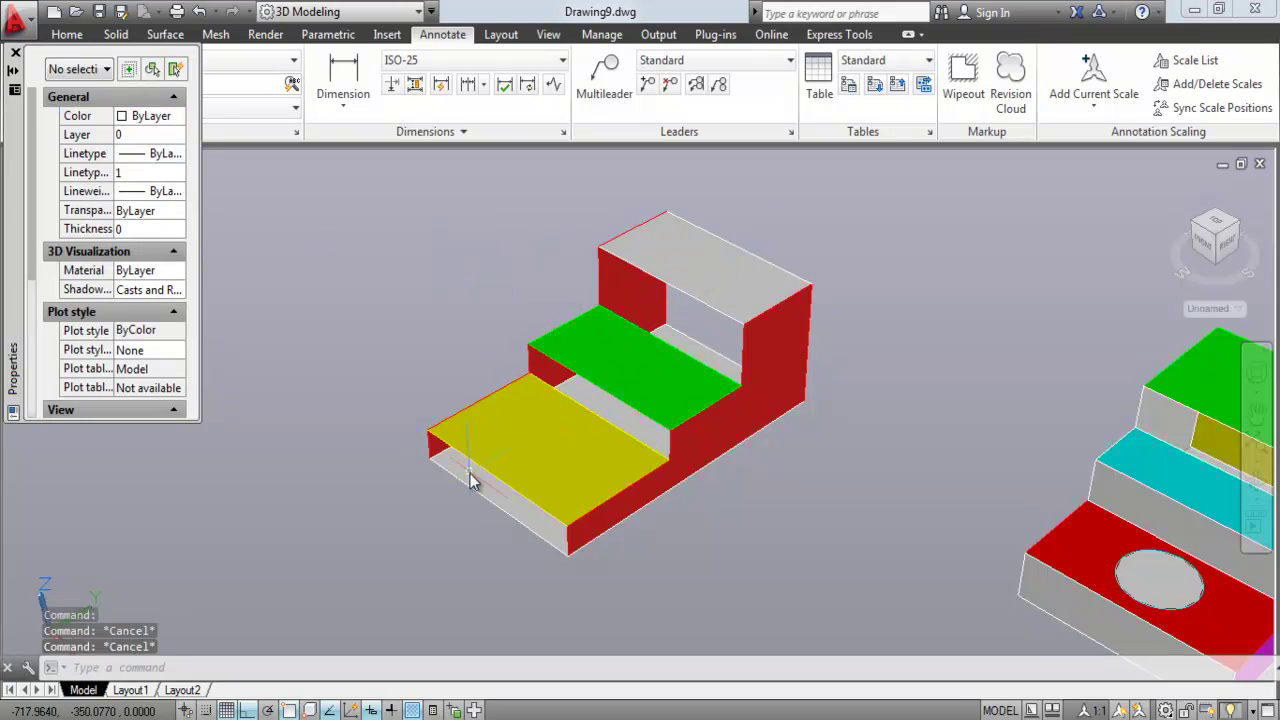
middle_click_drag(473, 482, 316, 446, "shift")
middle_click_drag(614, 255, 634, 286, "shift")
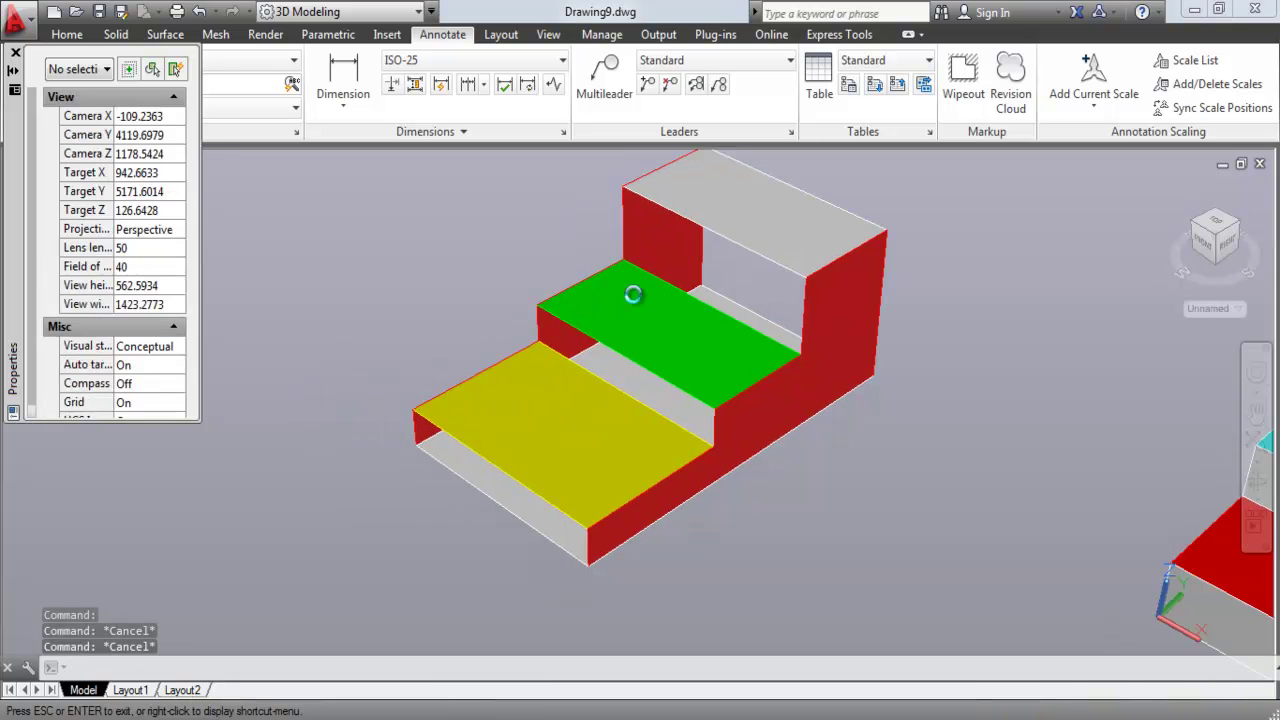
left_click(14, 52)
Step: Align the UCS to the lowest step's front face, origin at its front-left corner
type("U")
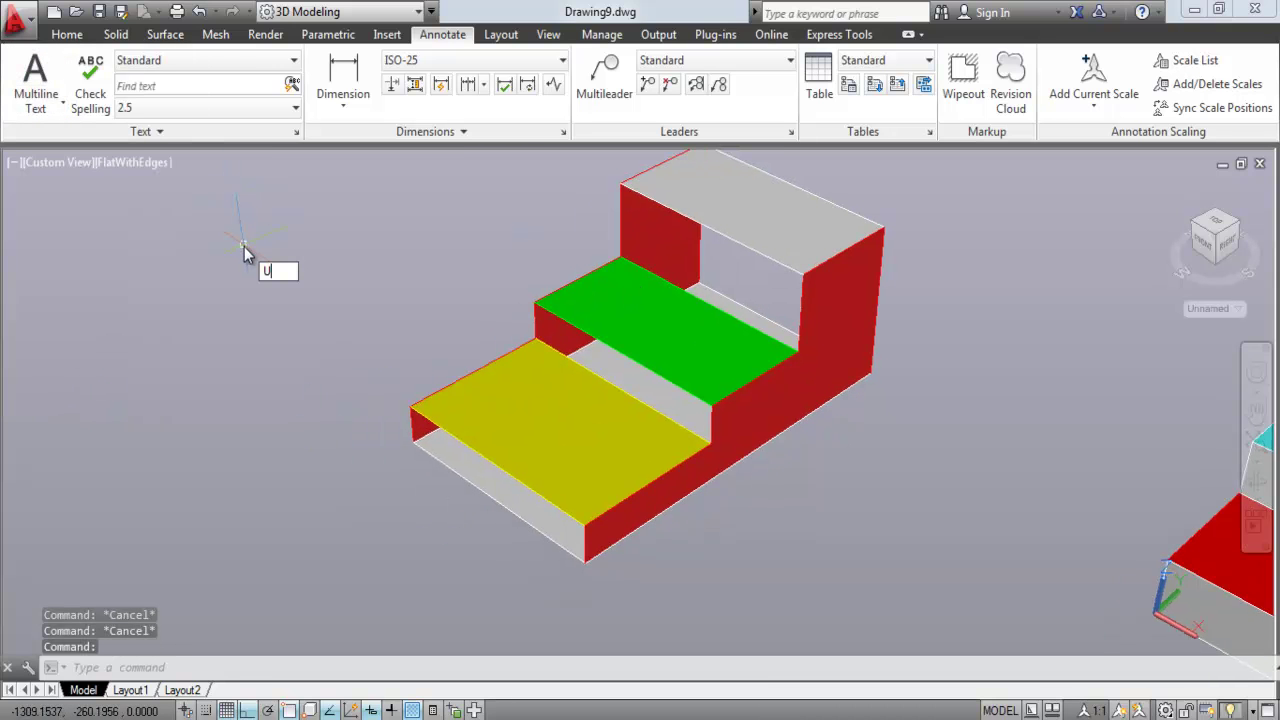
type("CS")
key("Return")
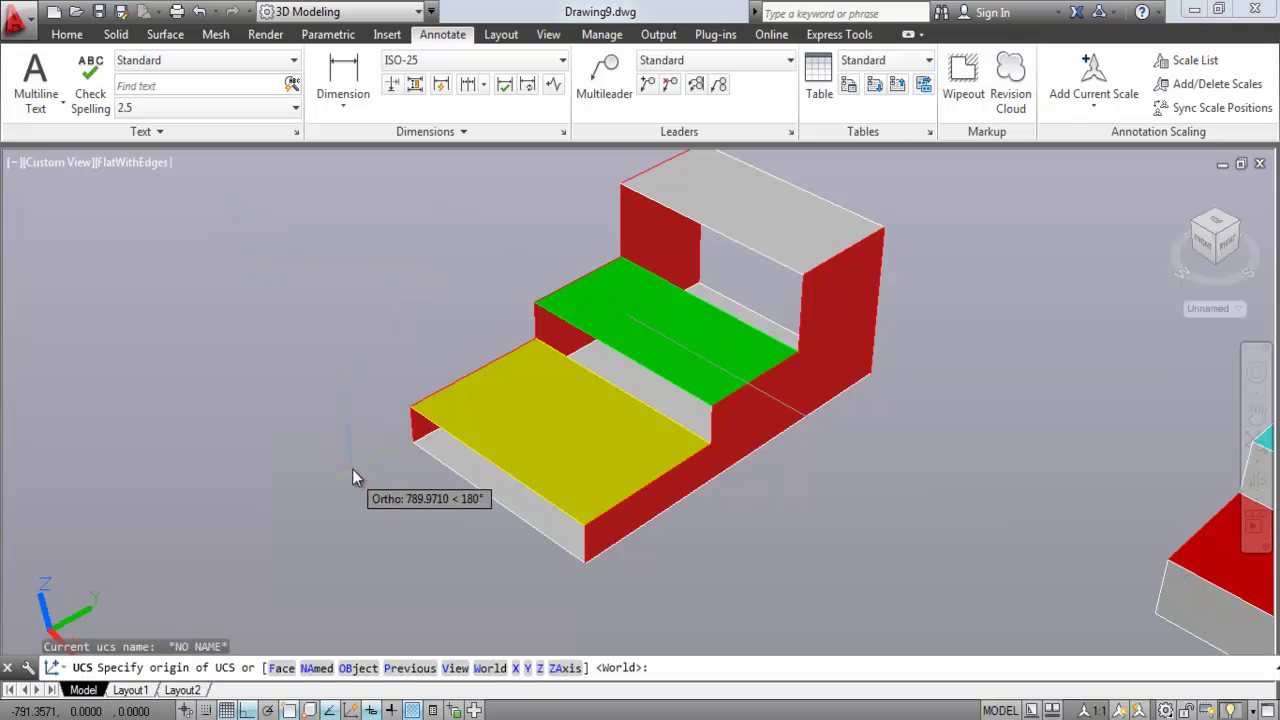
left_click(412, 408)
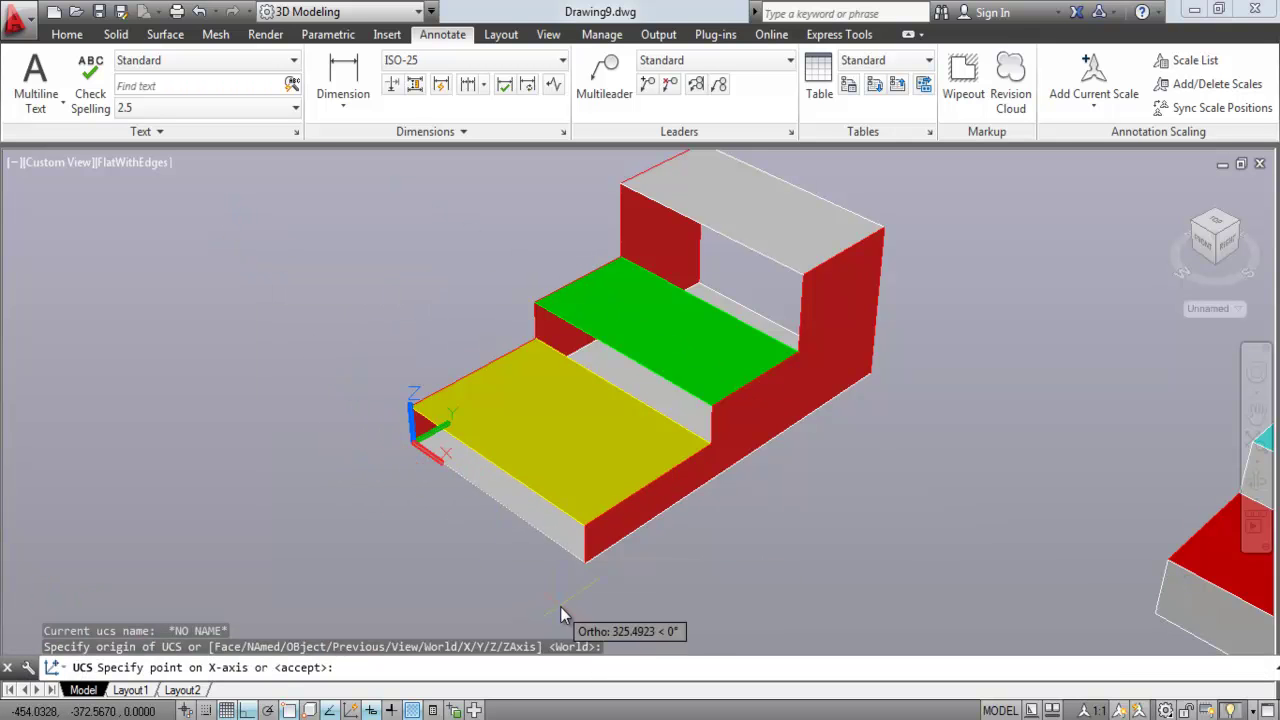
left_click(585, 548)
scroll(600, 470, "up", 3)
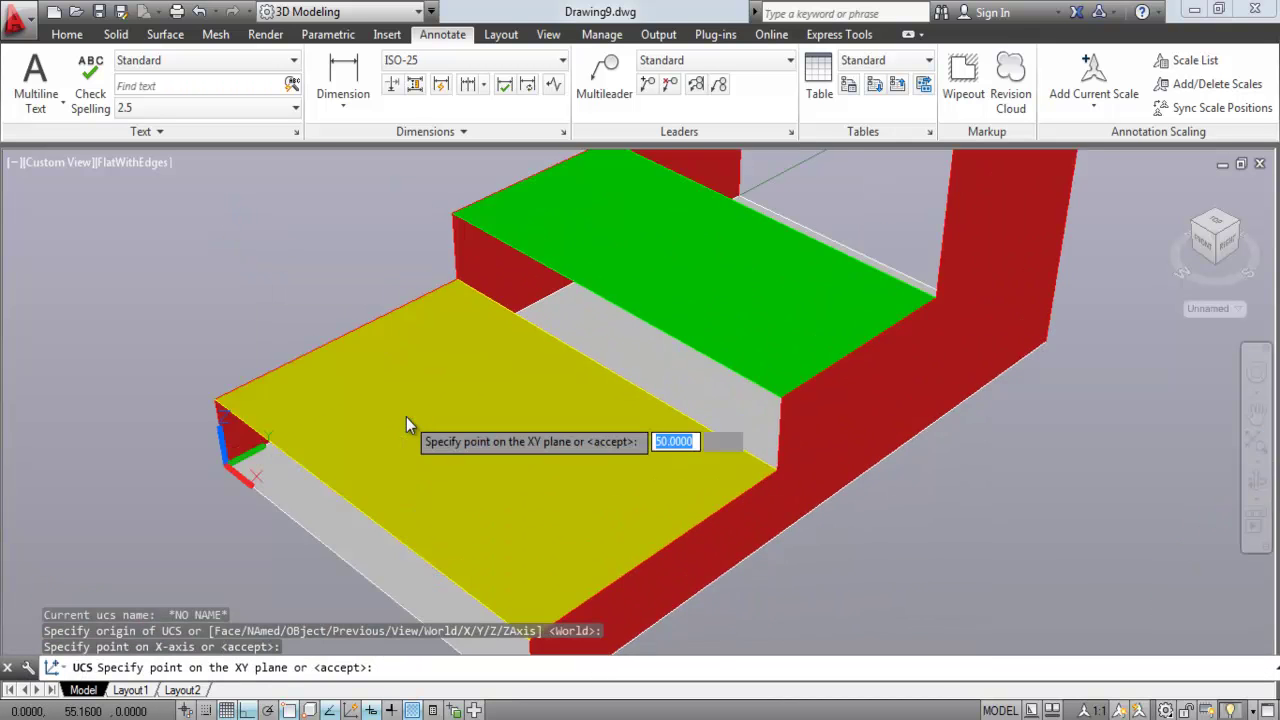
key("Return")
middle_click_drag(343, 476, 429, 320)
Step: Draw a rectangle spanning the lowest step's front riser, corner to corner
type("c")
key("Return")
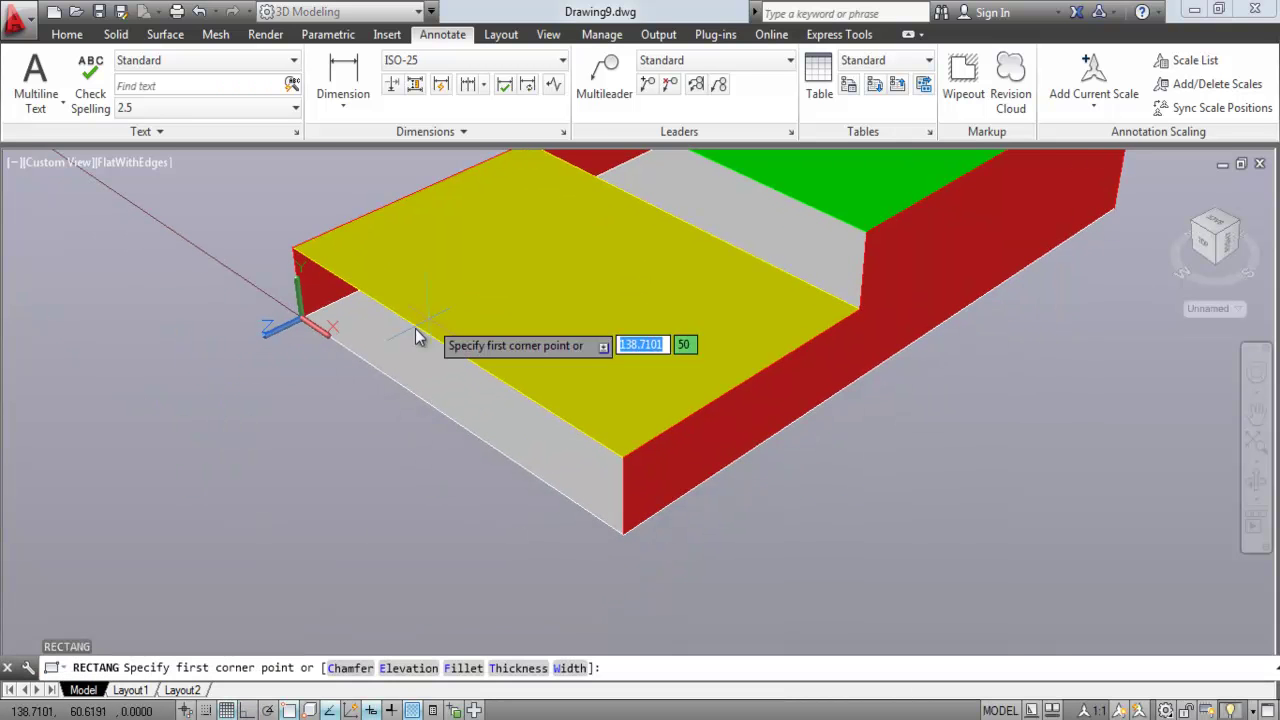
left_click(318, 285)
left_click(622, 540)
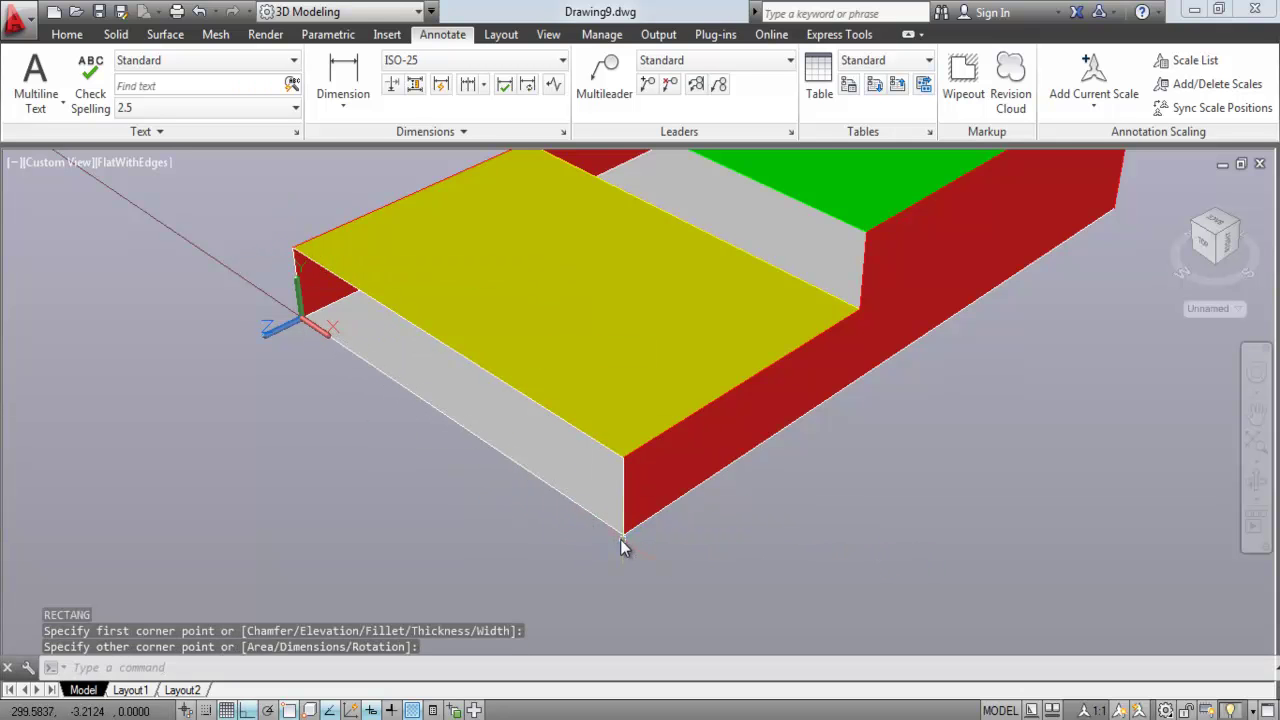
key("Return")
middle_click_drag(410, 405, 449, 446)
key("Escape")
Step: Convert the front riser rectangle into a region with REG
type("reg")
key("Return")
left_click(320, 262)
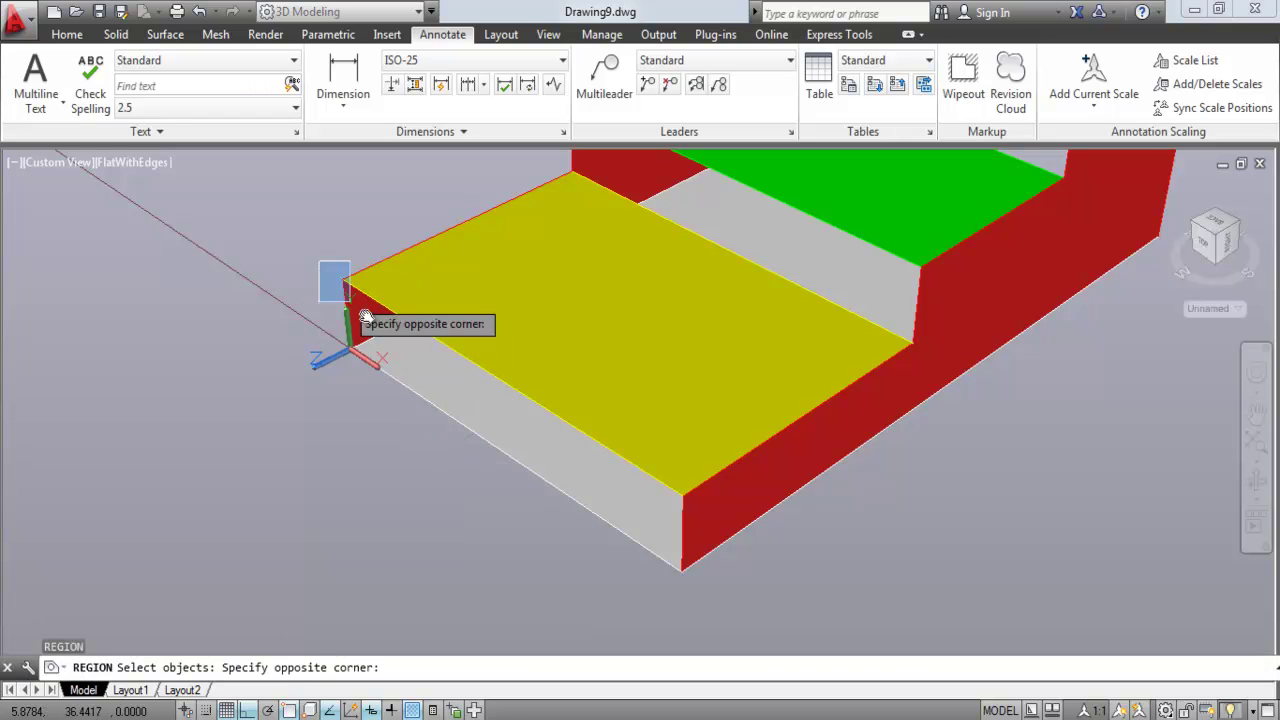
left_click(778, 618)
key("Return")
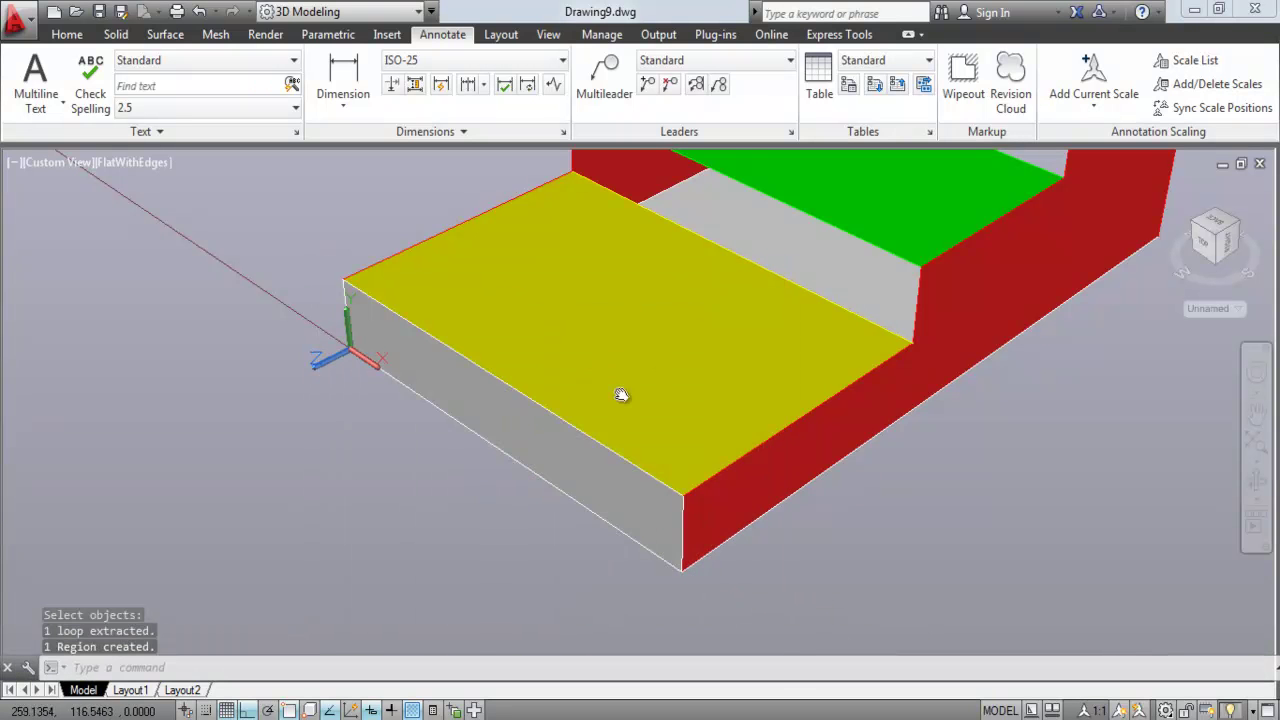
middle_click_drag(629, 347, 557, 563)
scroll(566, 480, "down", 2)
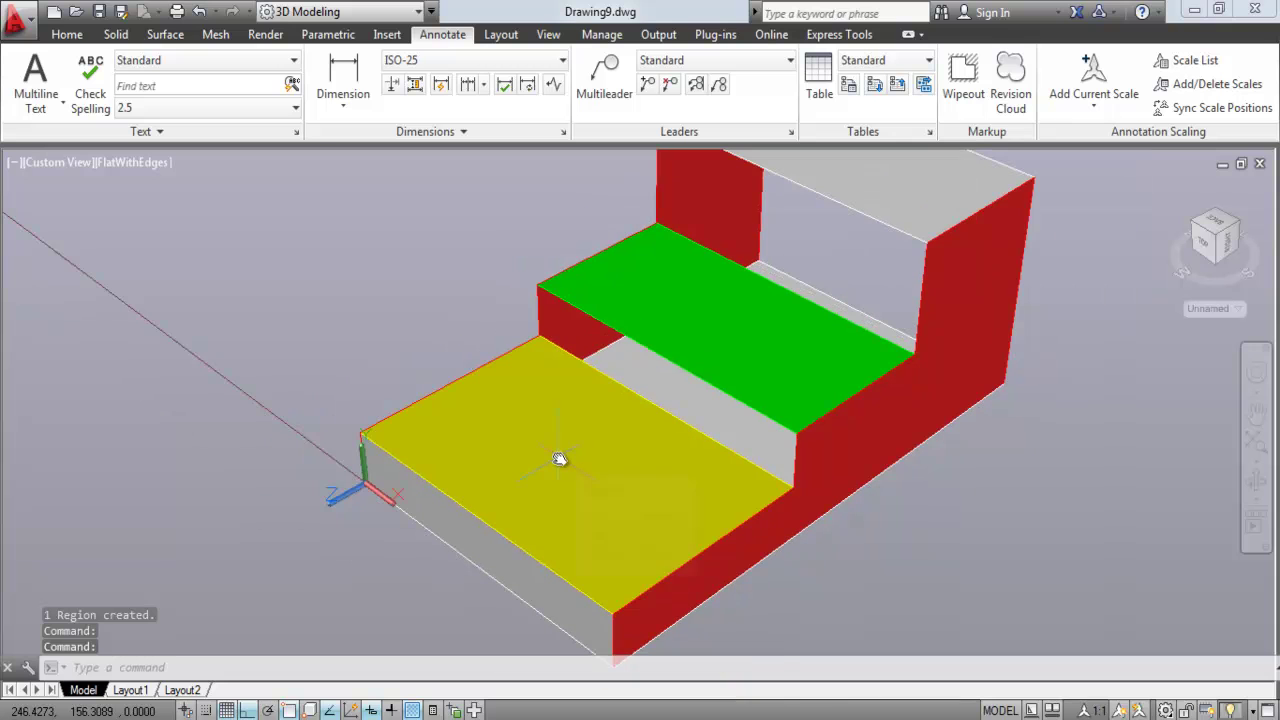
Step: Set the UCS on the riser face, origin at the green step's front corner
type("ucs")
key("Return")
key("Return")
key("Return")
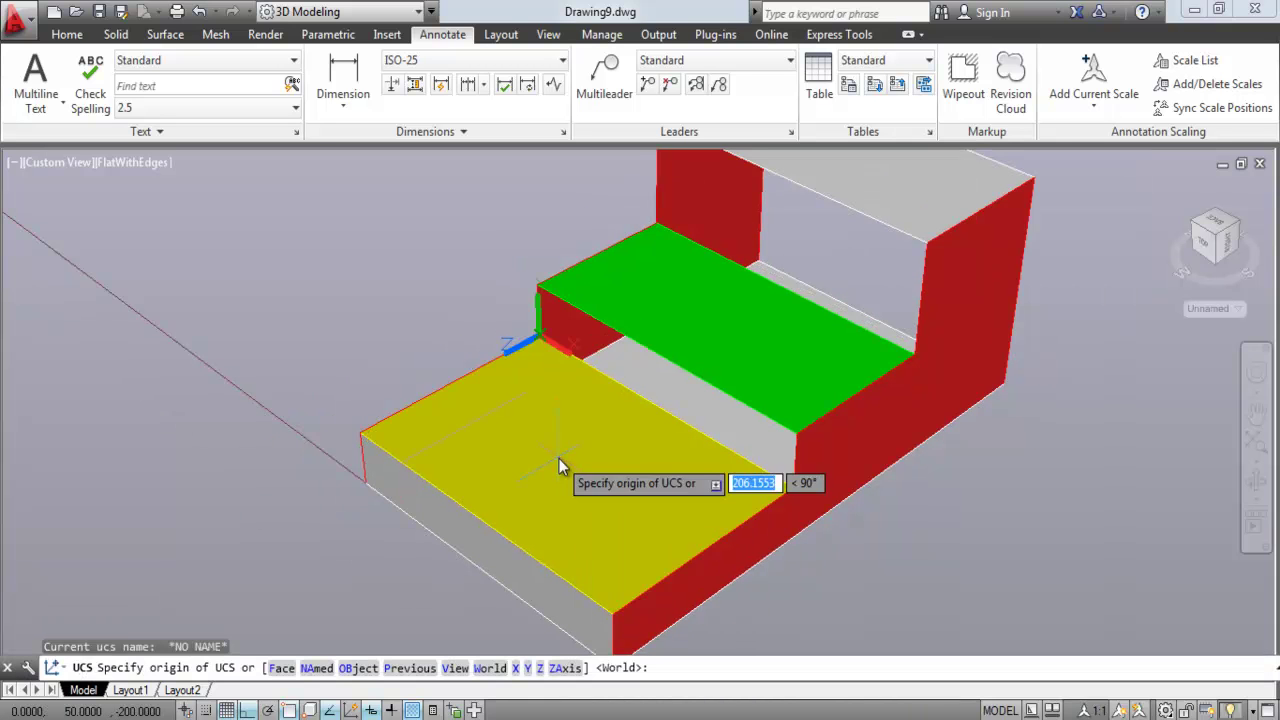
left_click(538, 288)
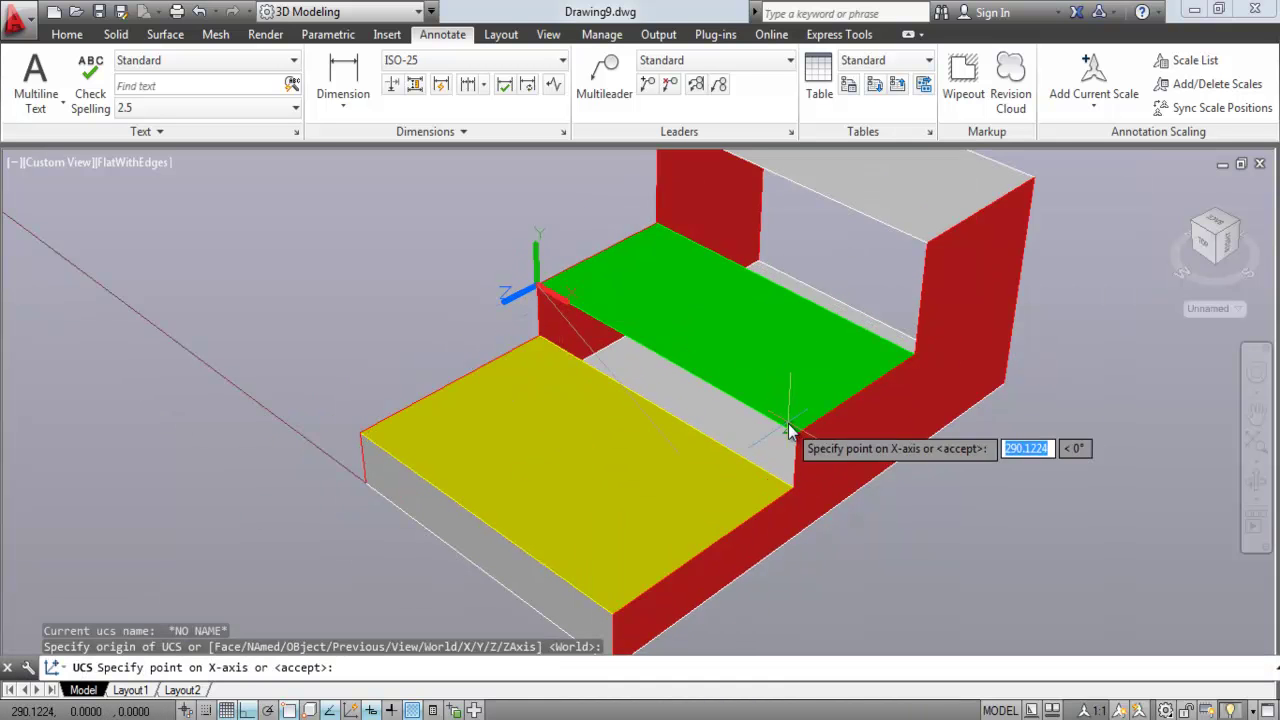
left_click(799, 435)
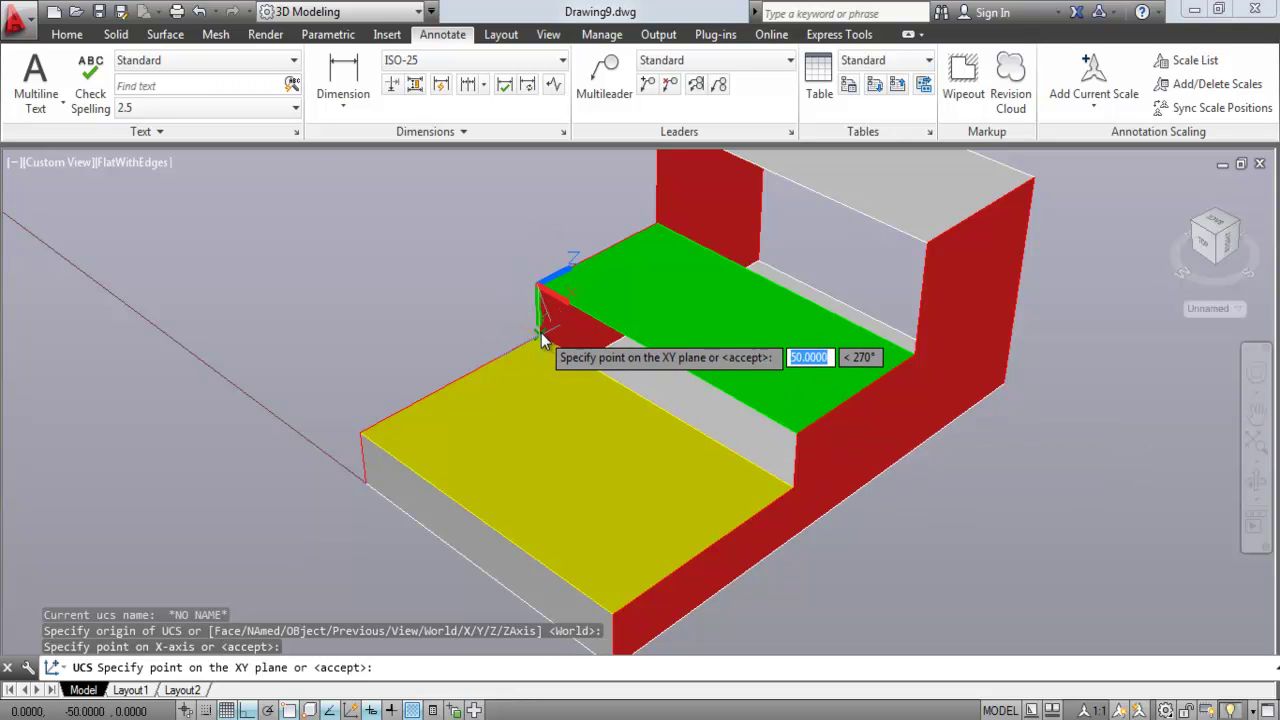
left_click(541, 334)
Step: Draw a rectangle from the new origin across the riser between yellow and green treads
type("rec")
key("Return")
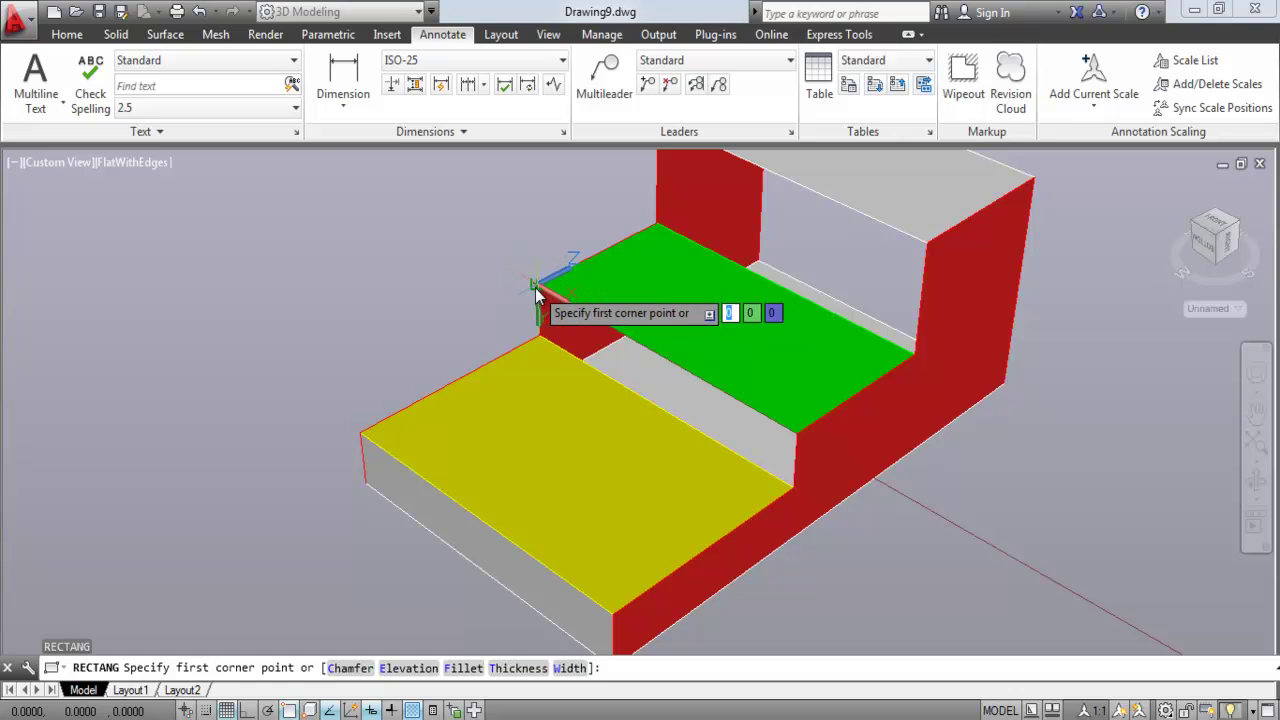
left_click(535, 288)
left_click(796, 491)
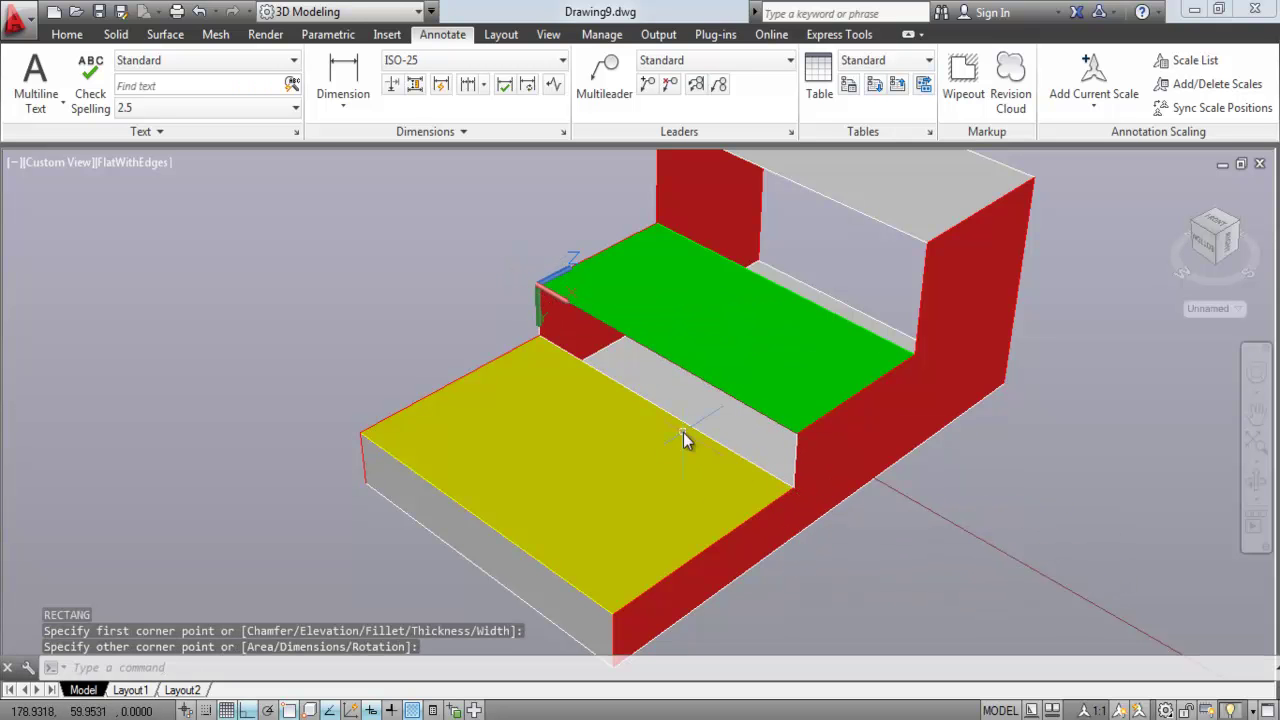
key("Return")
key("Escape")
Step: Turn the riser rectangle into a region with REG
type("reg")
key("Return")
left_click(436, 238)
left_click(855, 530)
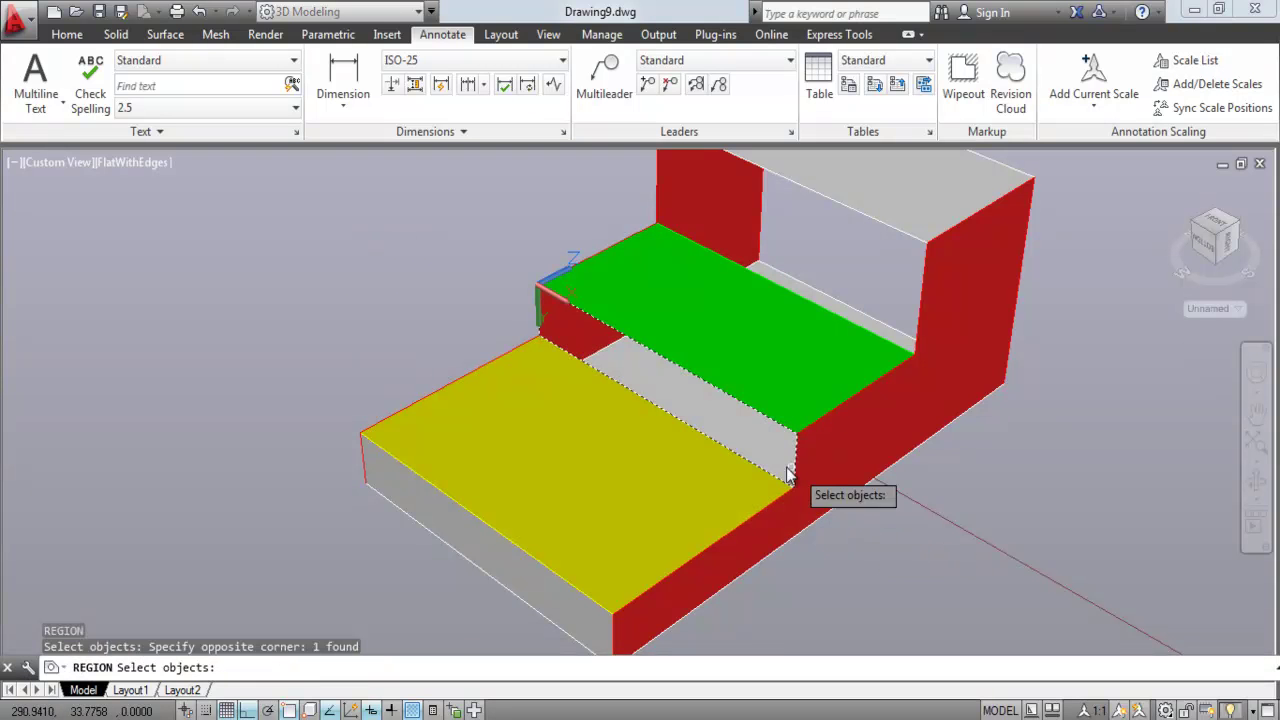
key("Return")
mouse_move(600, 354)
middle_mouse_down("shift")
mouse_move(491, 397)
mouse_move(571, 363)
mouse_move(508, 459)
middle_mouse_up("shift")
Step: Set the new middle riser region's colour to blue in Properties
right_click(570, 445)
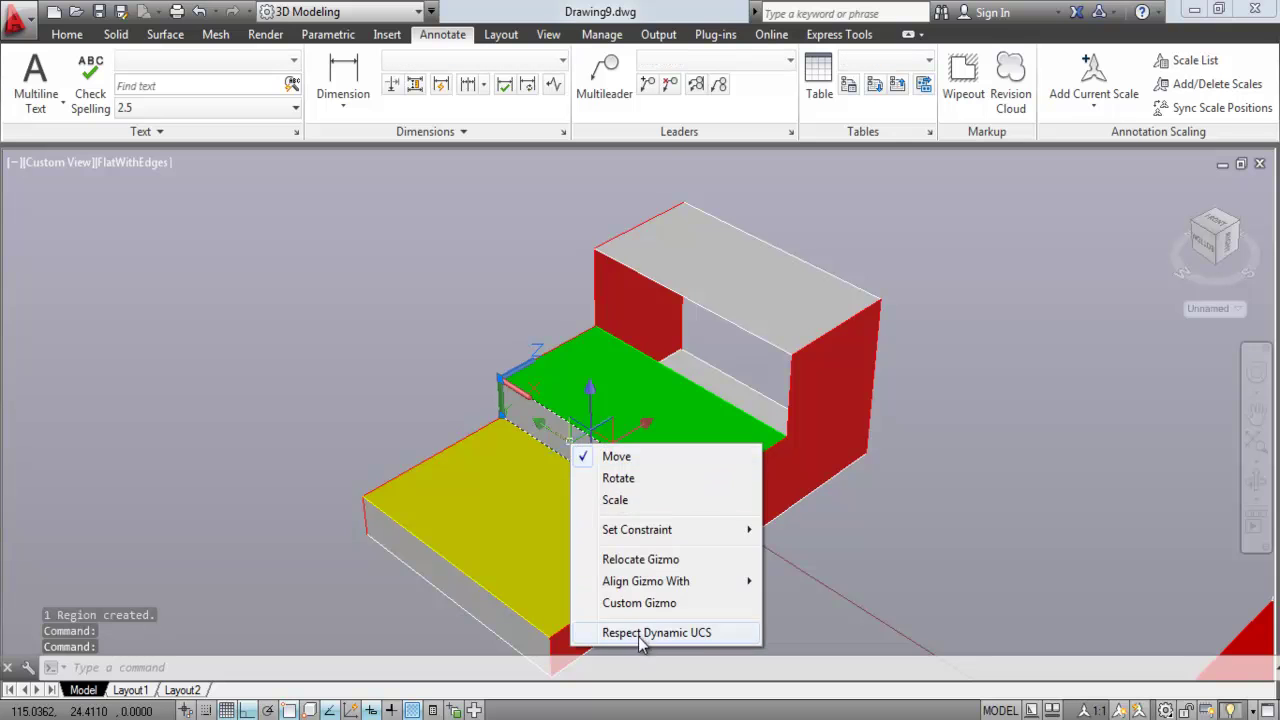
left_click(423, 337)
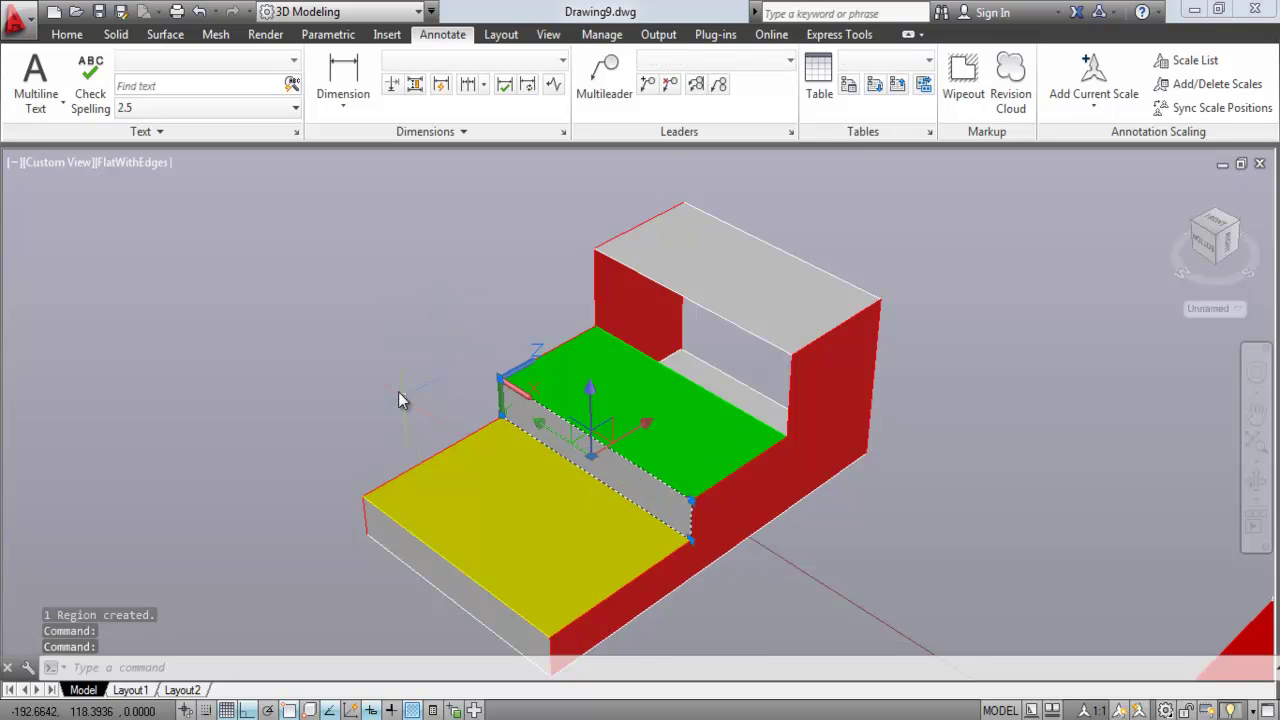
right_click(623, 502)
left_click(670, 457)
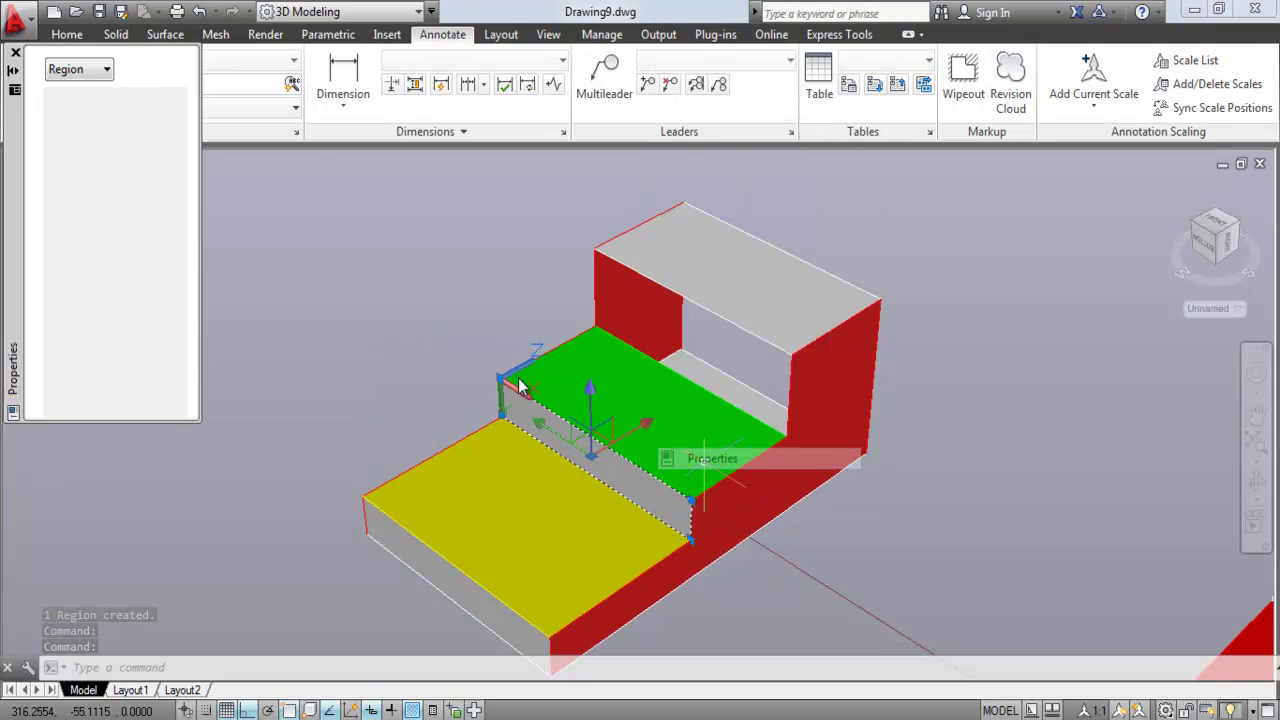
left_click(148, 116)
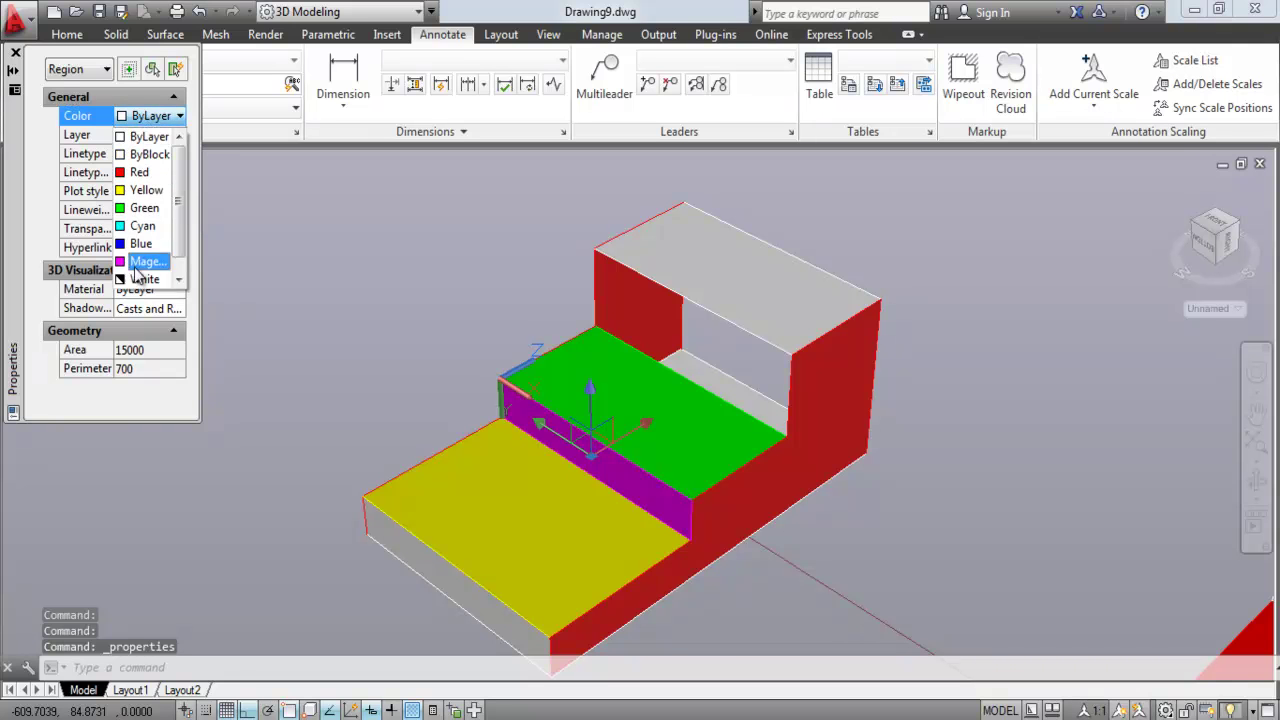
left_click(145, 243)
Step: Select the front riser too and colour both risers magenta
left_click(399, 555)
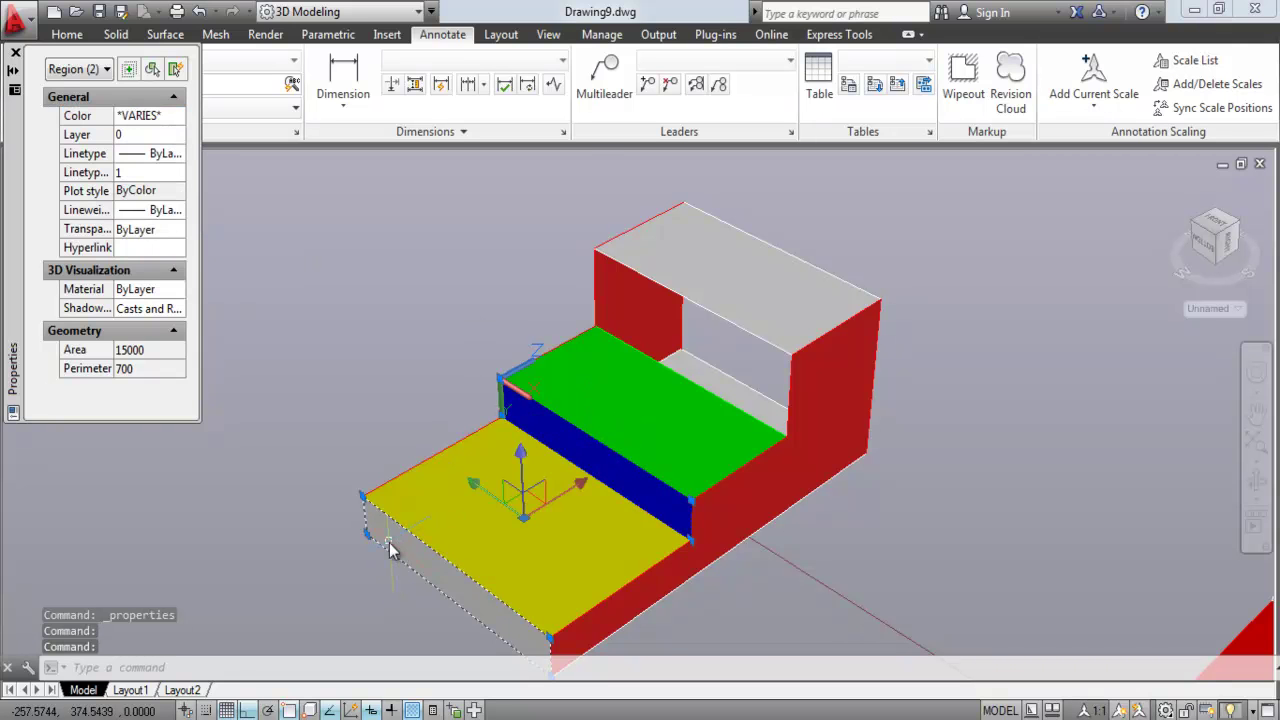
right_click(399, 555)
left_click(446, 506)
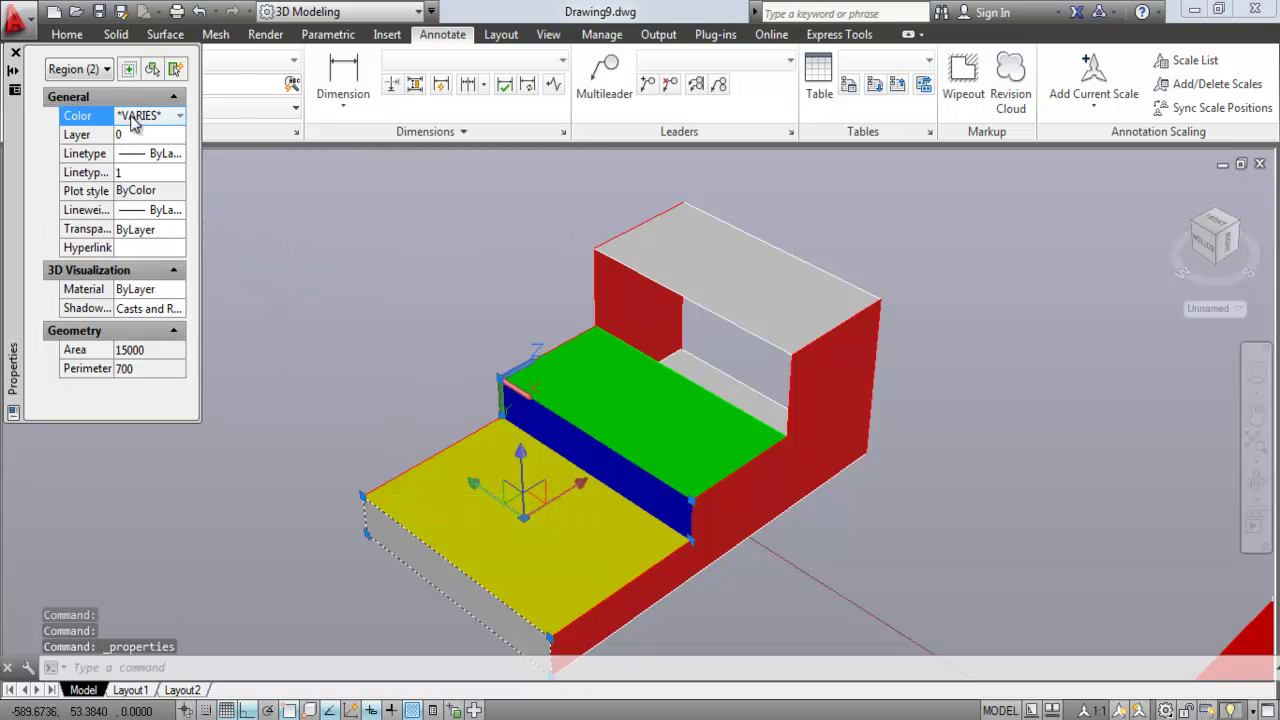
left_click(147, 227)
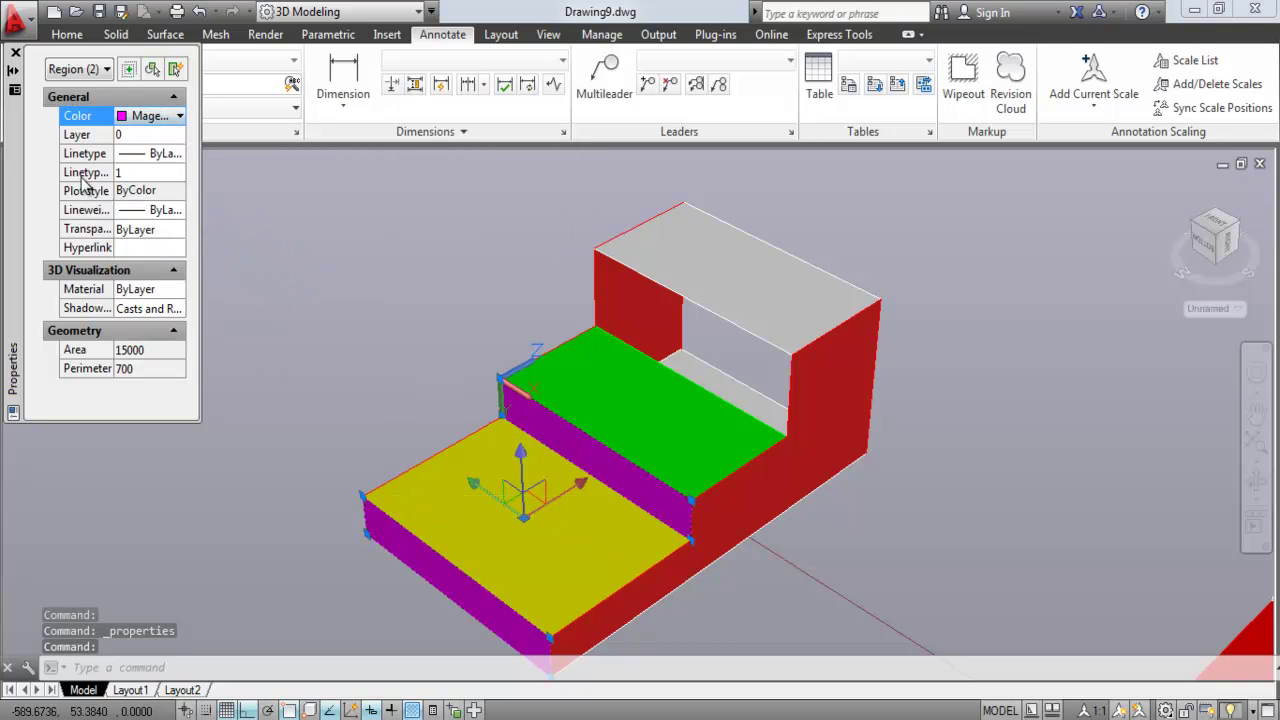
left_click(15, 52)
middle_click_drag(481, 301, 424, 301)
Step: Place the UCS on the tall riser wall, origin at its top corner, x along the top edge
scroll(634, 400, "down", 2)
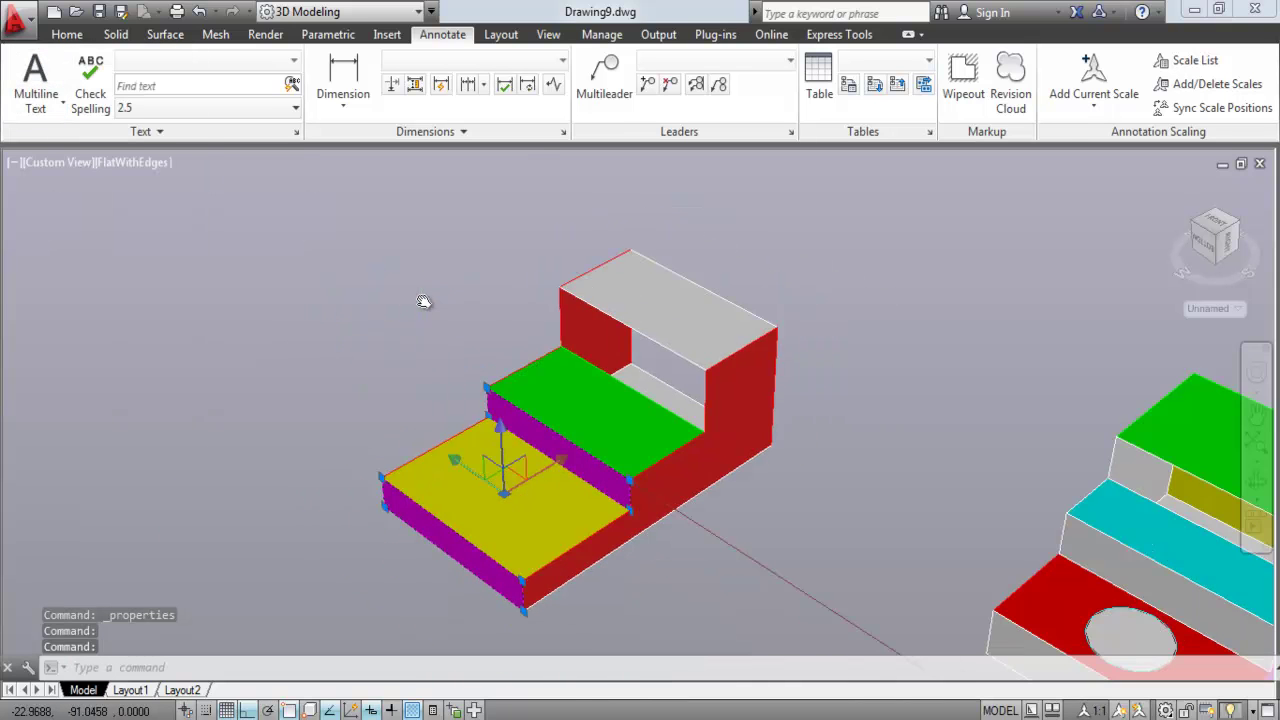
scroll(561, 325, "up", 1)
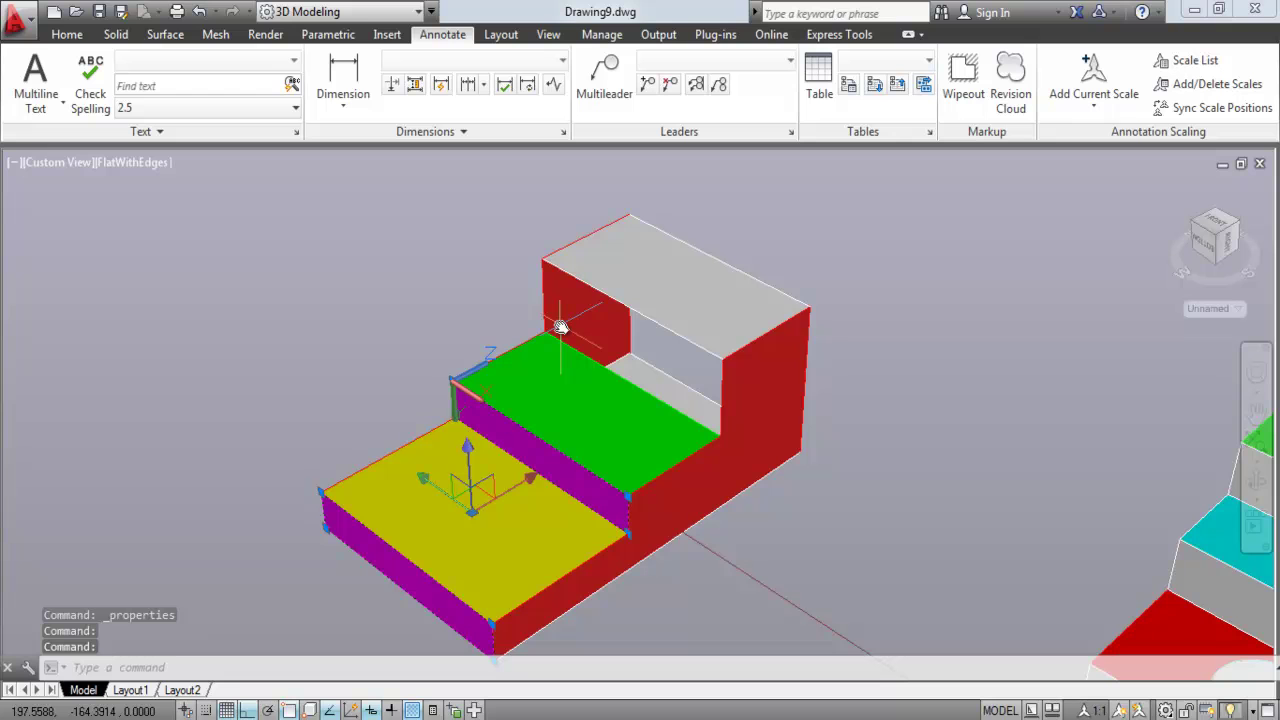
type("Ucs")
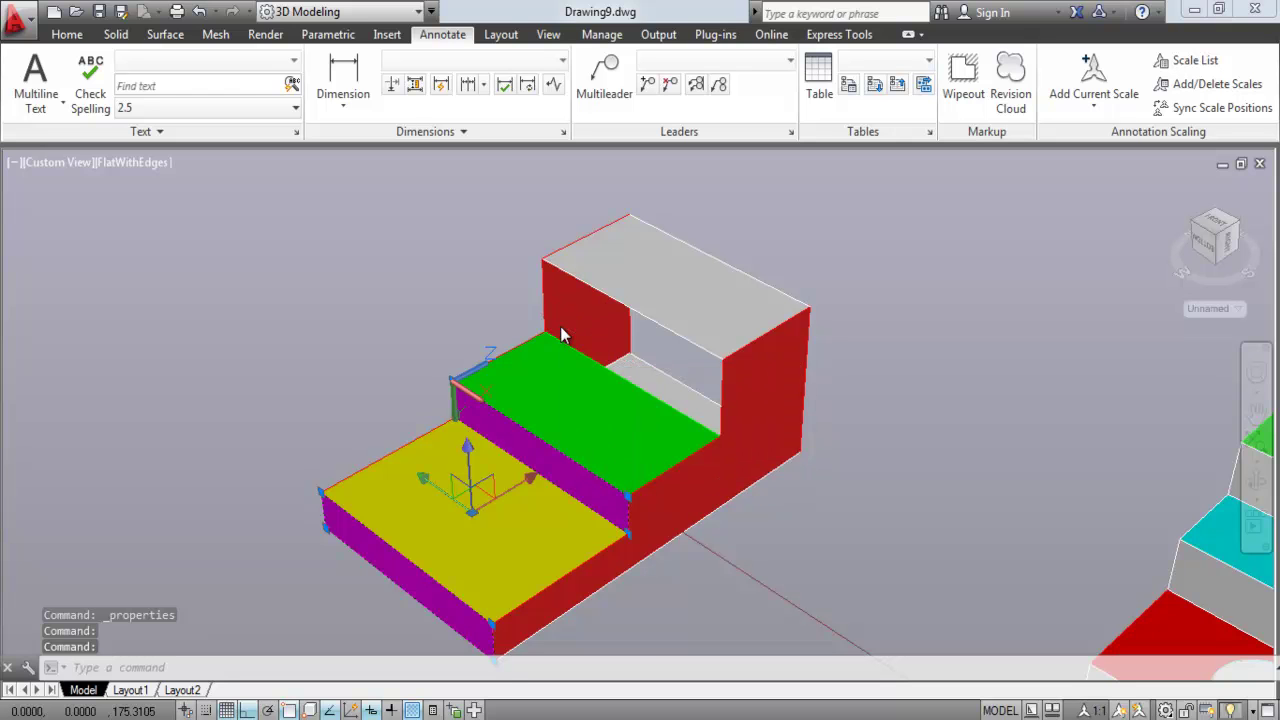
key("Return")
left_click(541, 264)
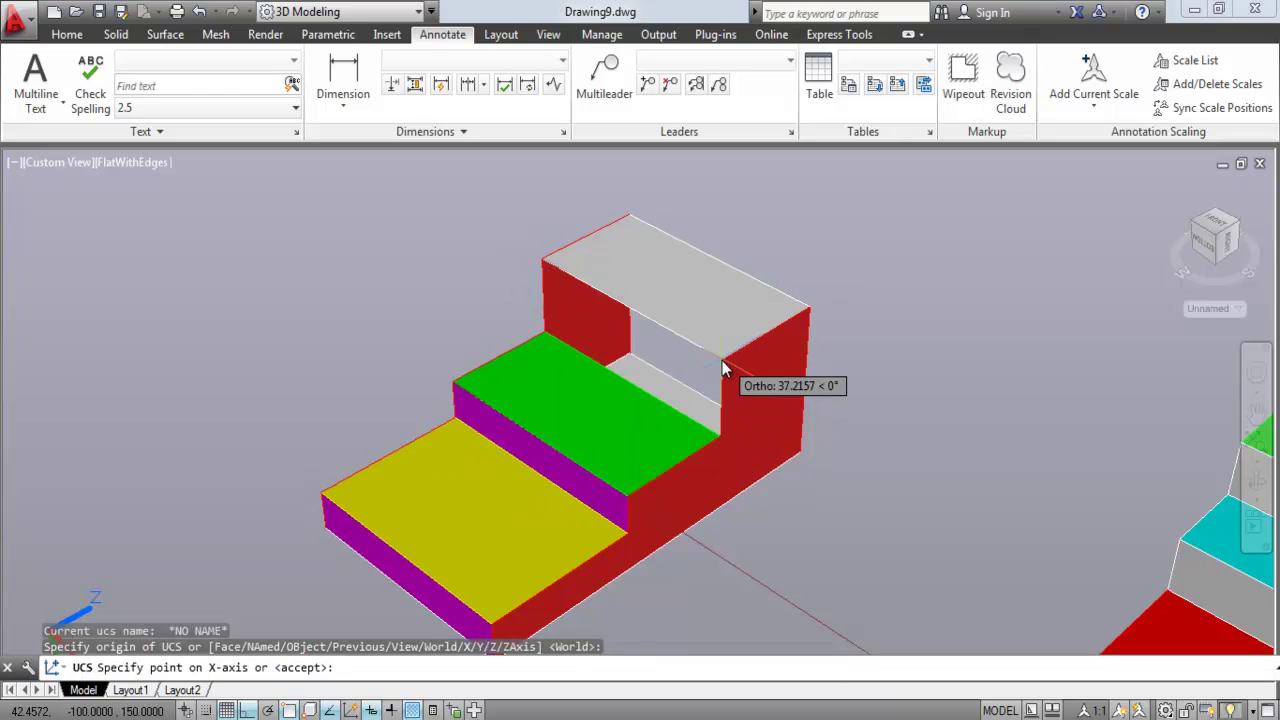
left_click(640, 362)
key("Escape")
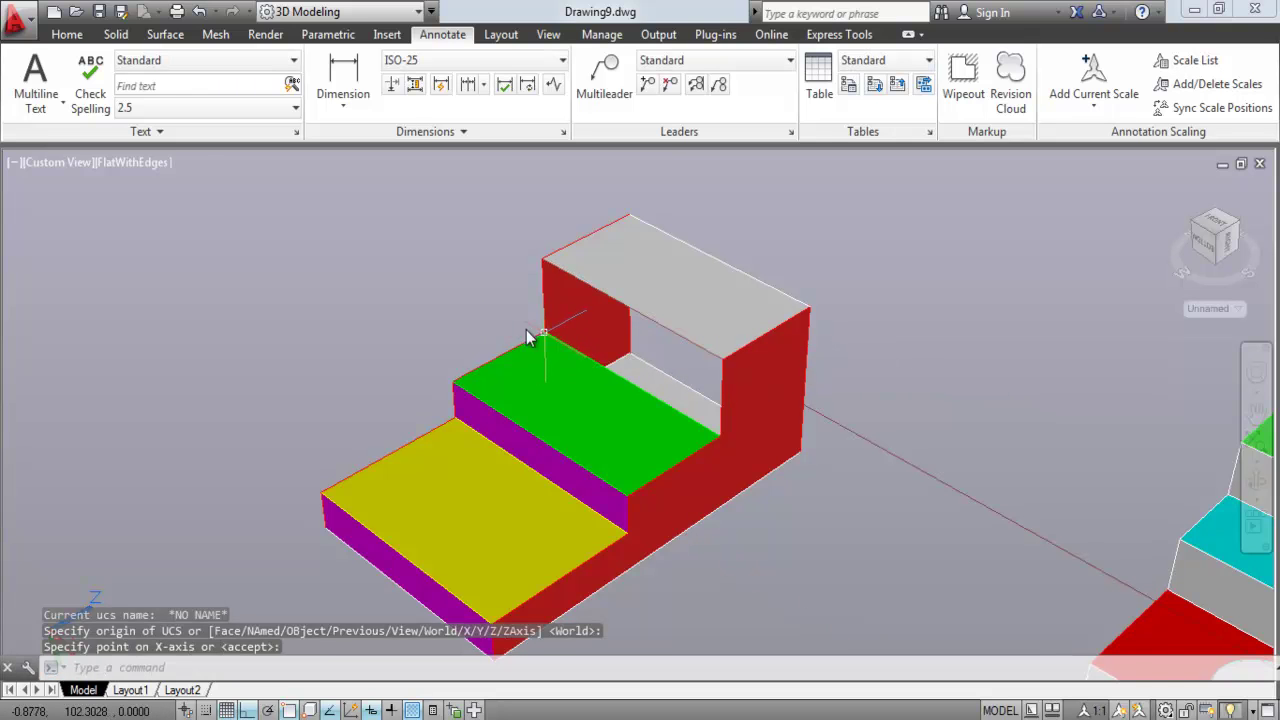
Step: Draw a rectangle across the riser opening above the green step and convert it to a region
type("rec")
key("Return")
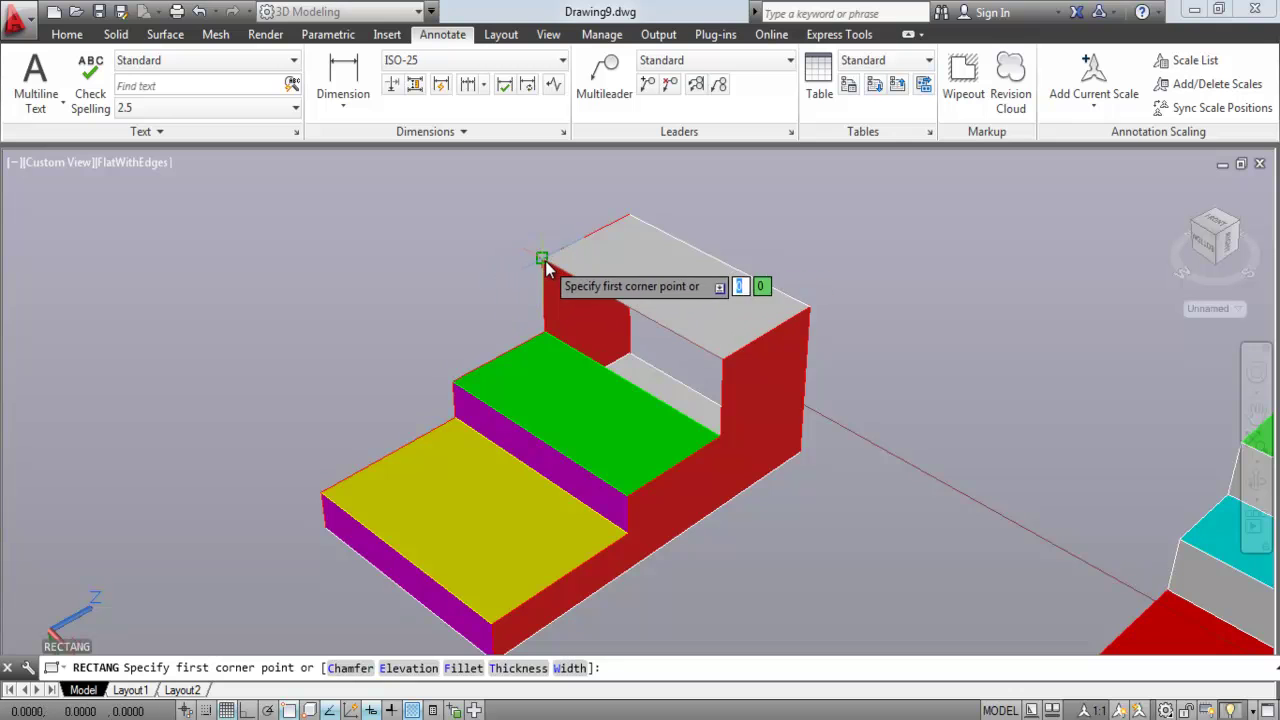
left_click(542, 261)
left_click(719, 440)
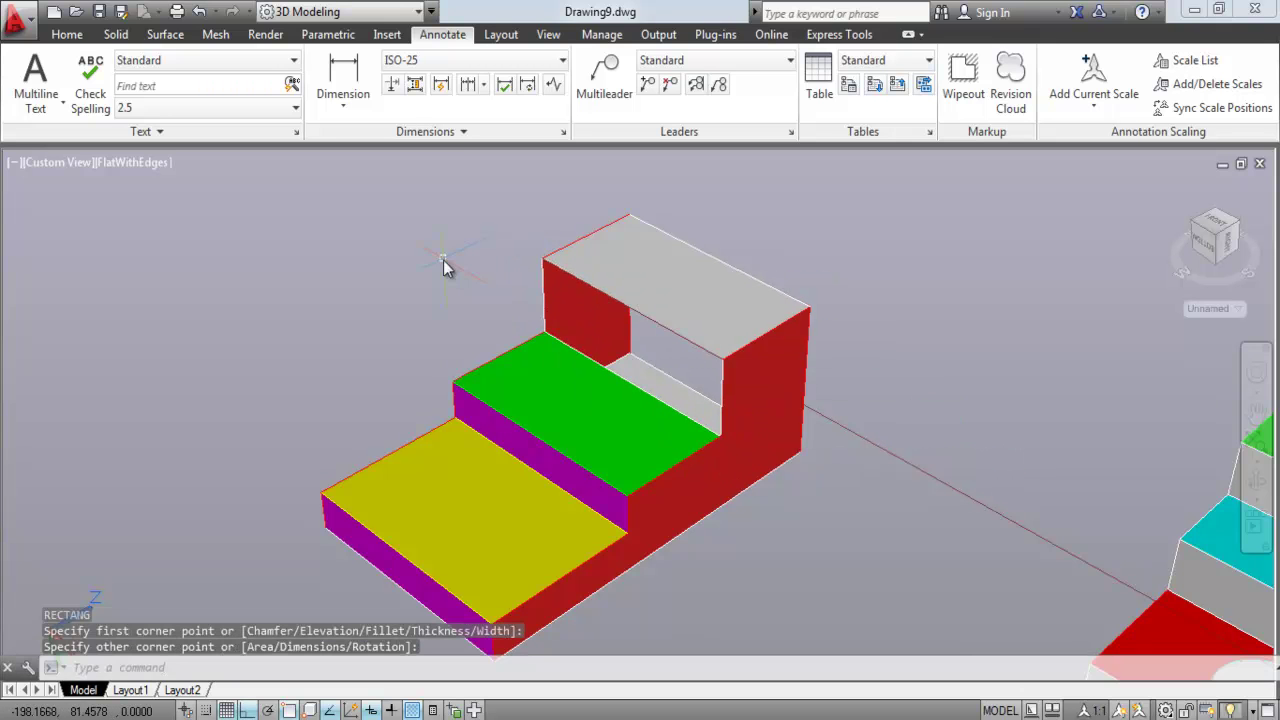
key("Return")
key("Escape")
type("reg")
key("Return")
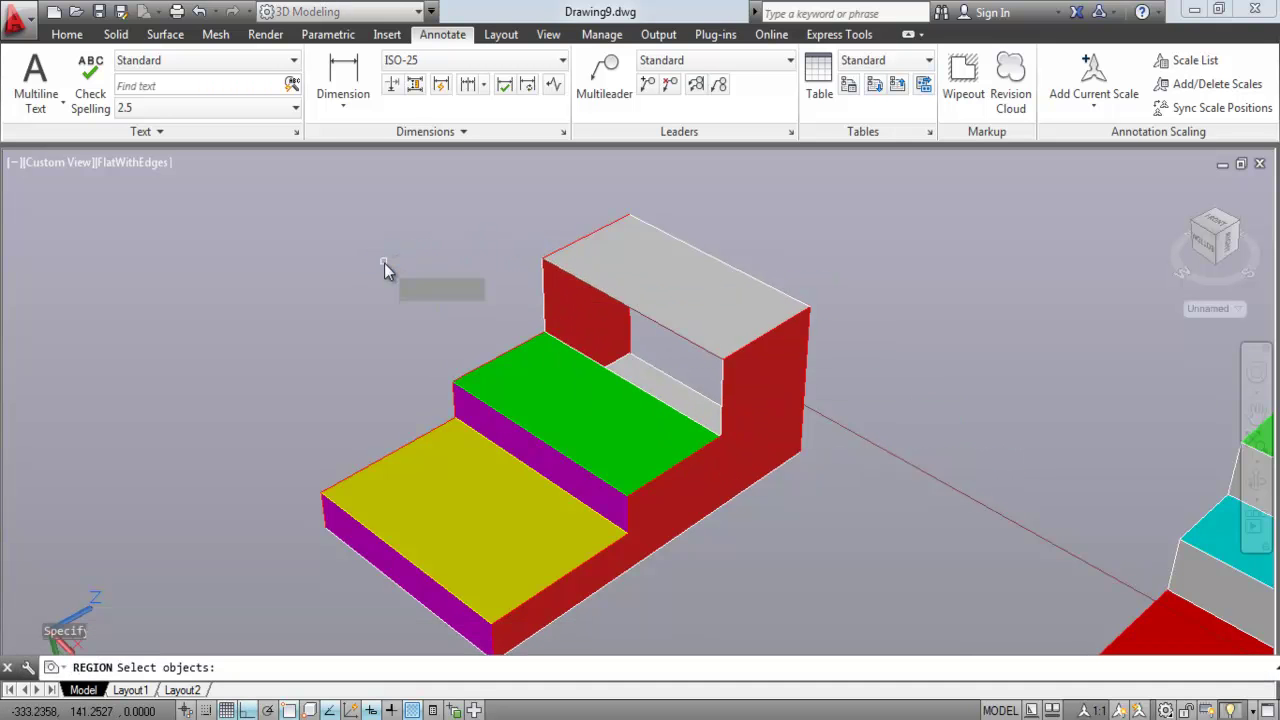
left_click(526, 241)
left_click(791, 463)
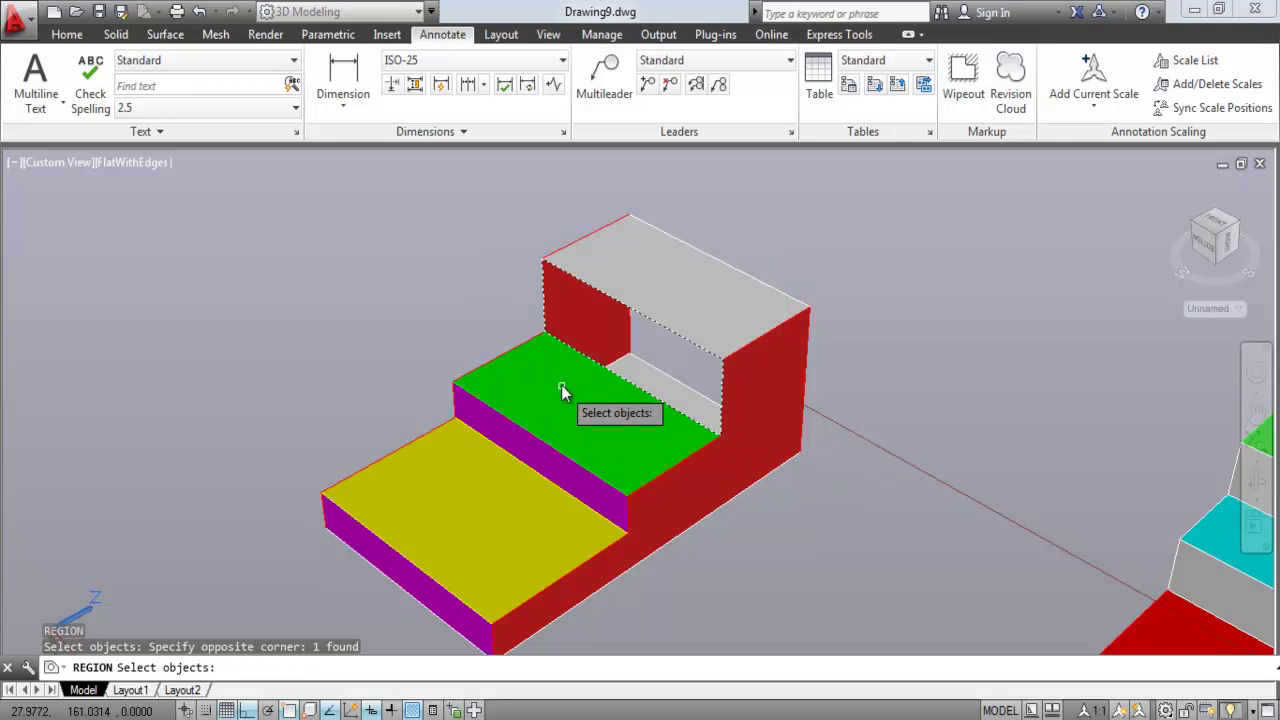
key("Return")
Step: Check the new riser region's properties, then clear the selection and zoom out
left_click(587, 343)
right_click(564, 337)
left_click(594, 684)
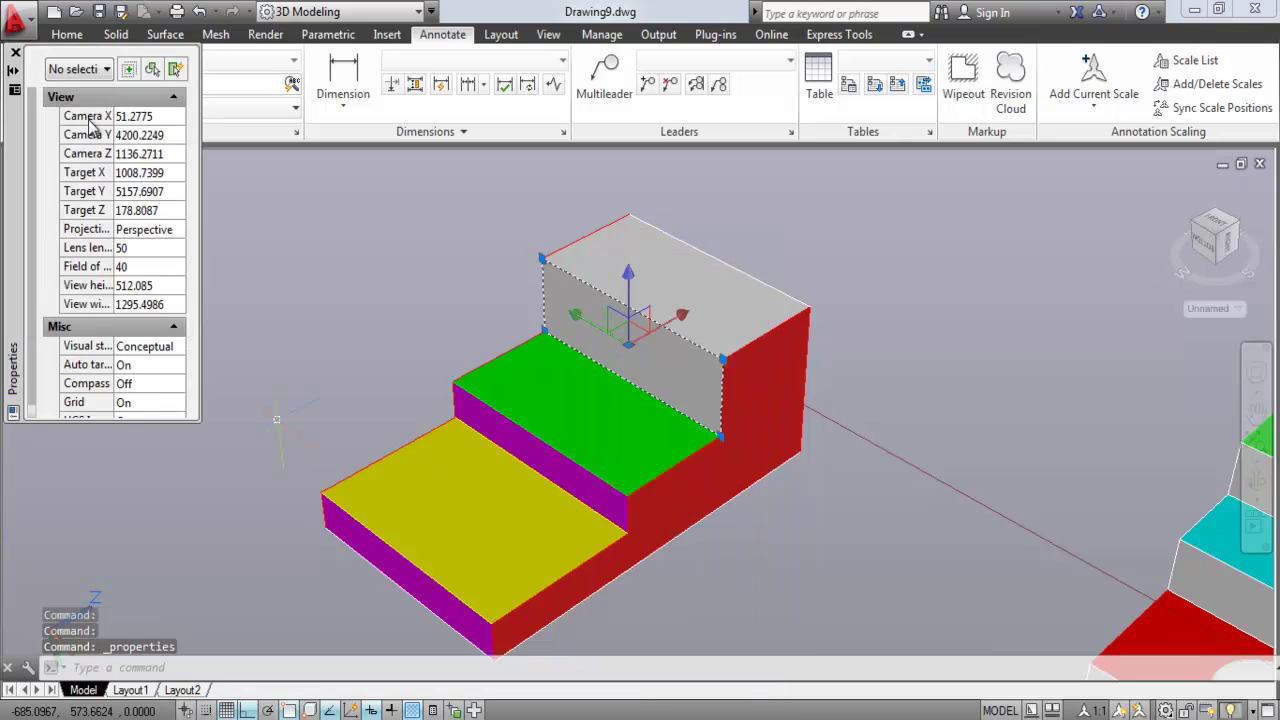
left_click(15, 54)
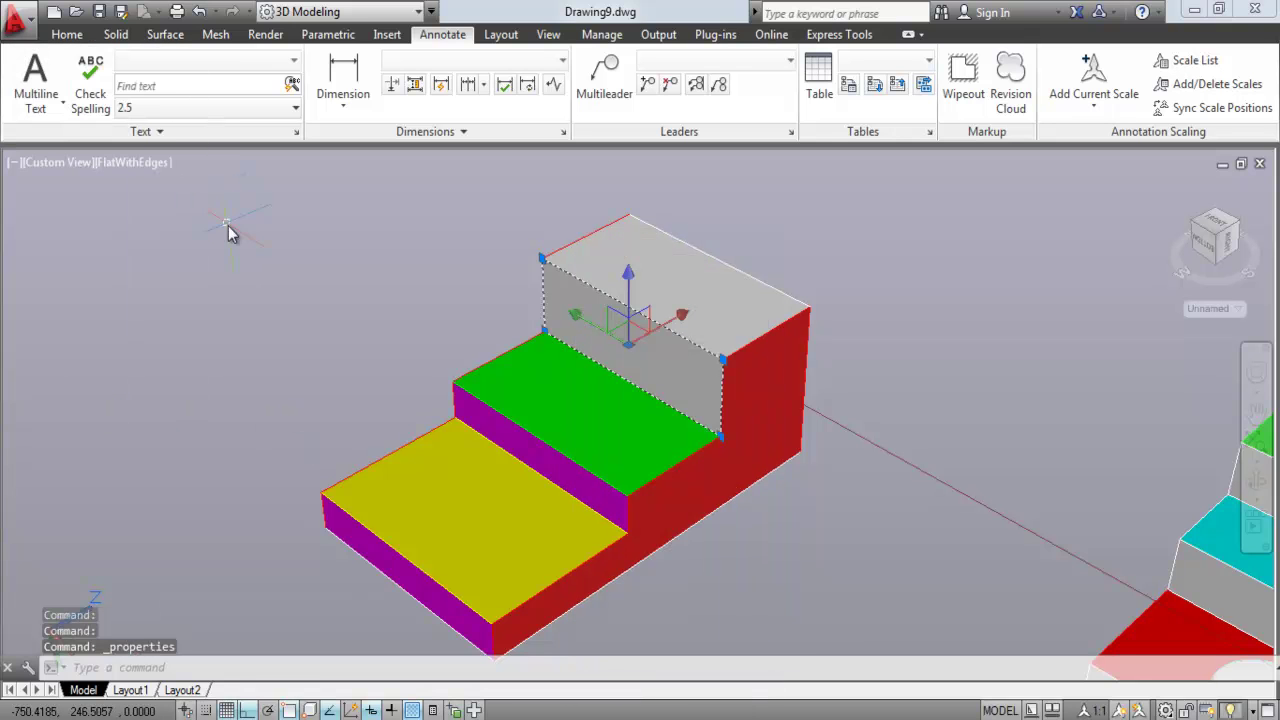
key("Escape")
key("Escape")
key("Escape")
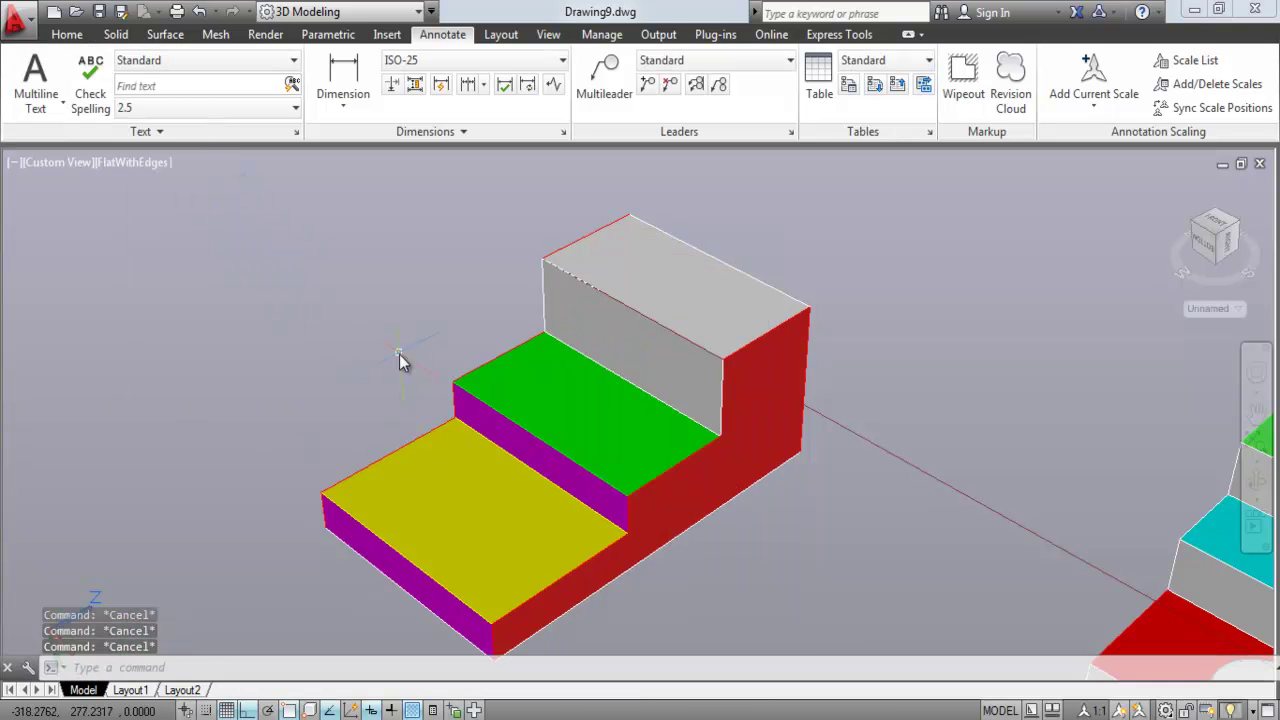
scroll(396, 362, "down", 2)
mouse_move(393, 375)
middle_mouse_down()
mouse_move(466, 377)
mouse_move(460, 390)
middle_mouse_up()
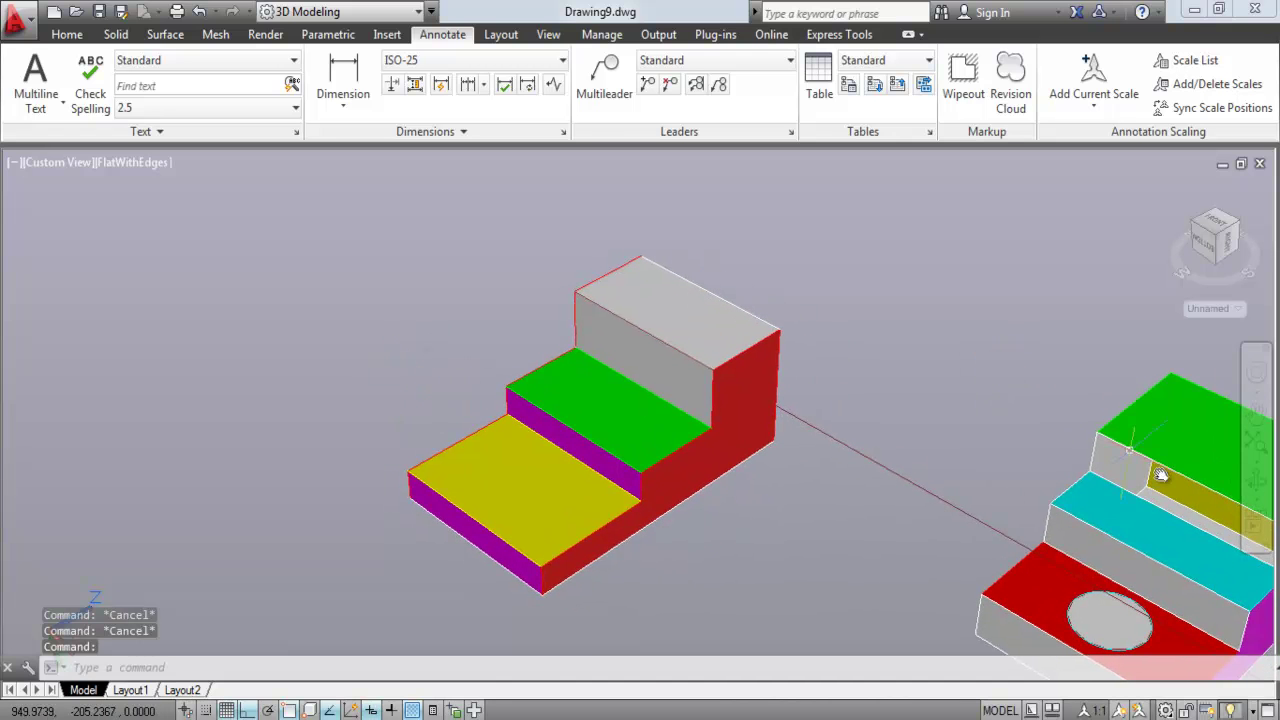
Step: Orbit to the block's back and set a UCS standing on the back face at its lower-left corner
left_click(1256, 484)
mouse_move(957, 491)
left_mouse_down()
mouse_move(766, 491)
mouse_move(603, 429)
mouse_move(412, 452)
mouse_move(434, 509)
mouse_move(534, 489)
mouse_move(467, 420)
left_mouse_up()
key("Escape")
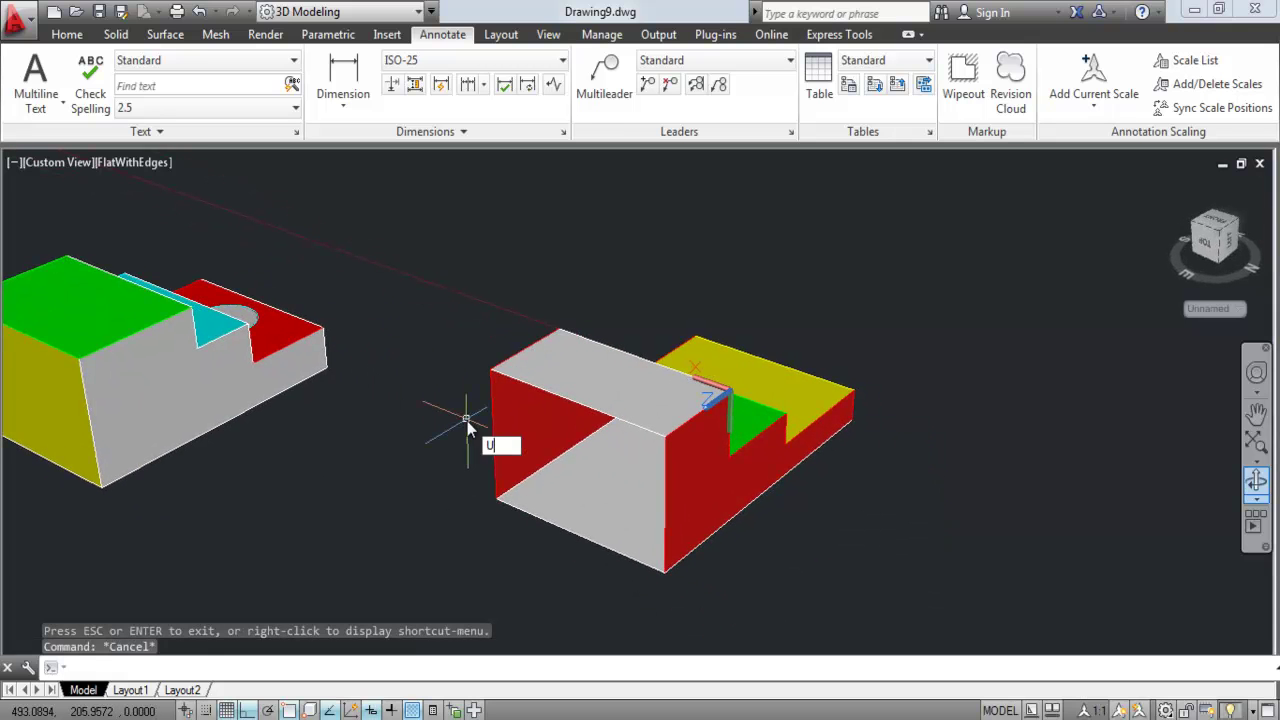
type("ucs")
key("Return")
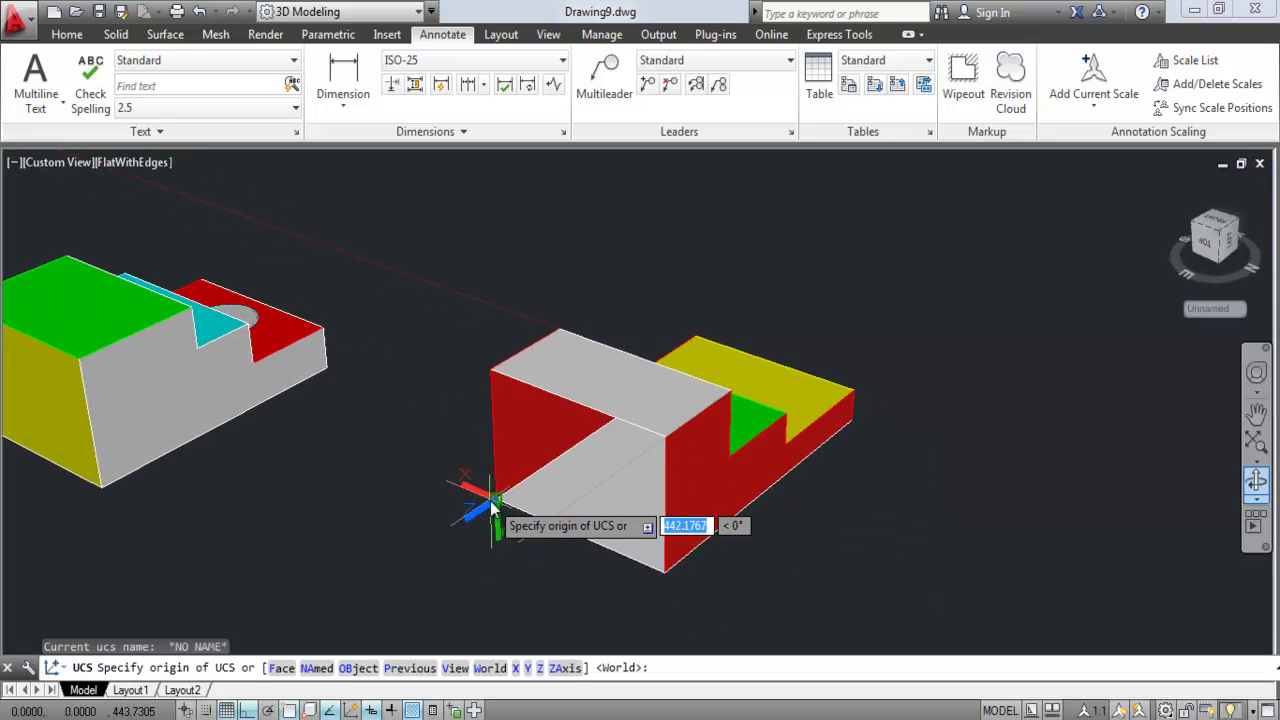
left_click(496, 499)
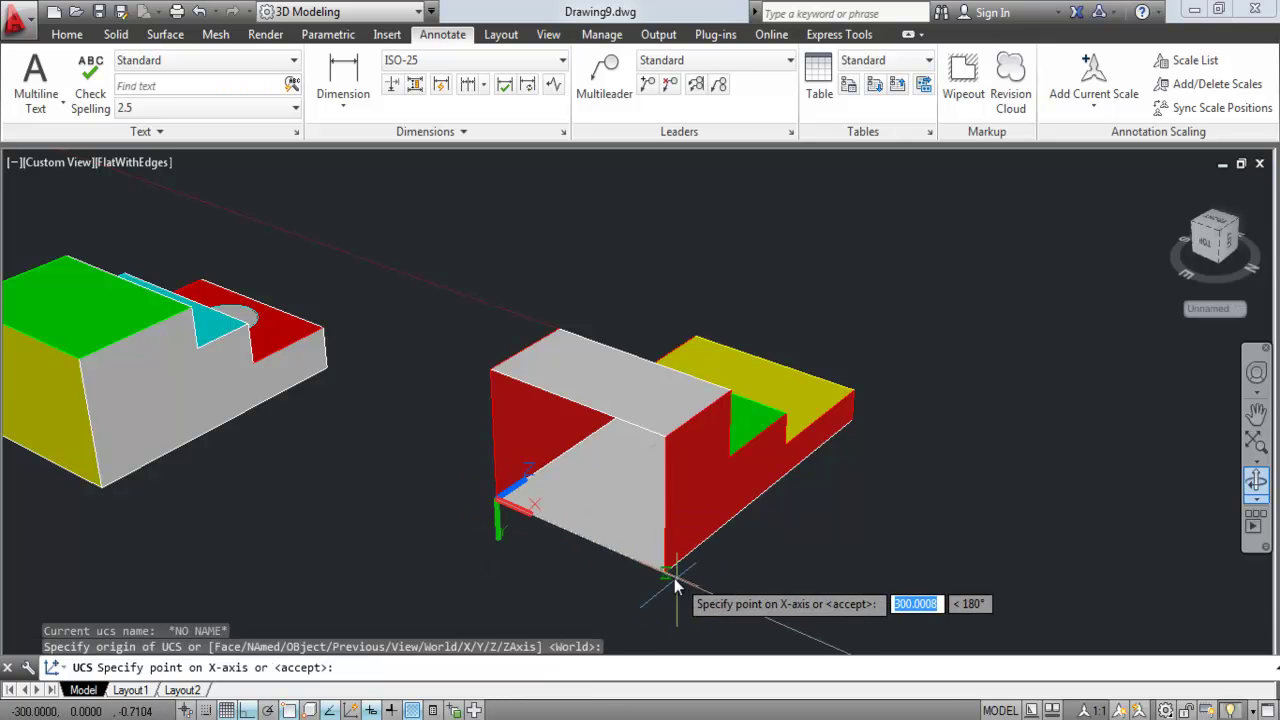
left_click(678, 584)
left_click(486, 382)
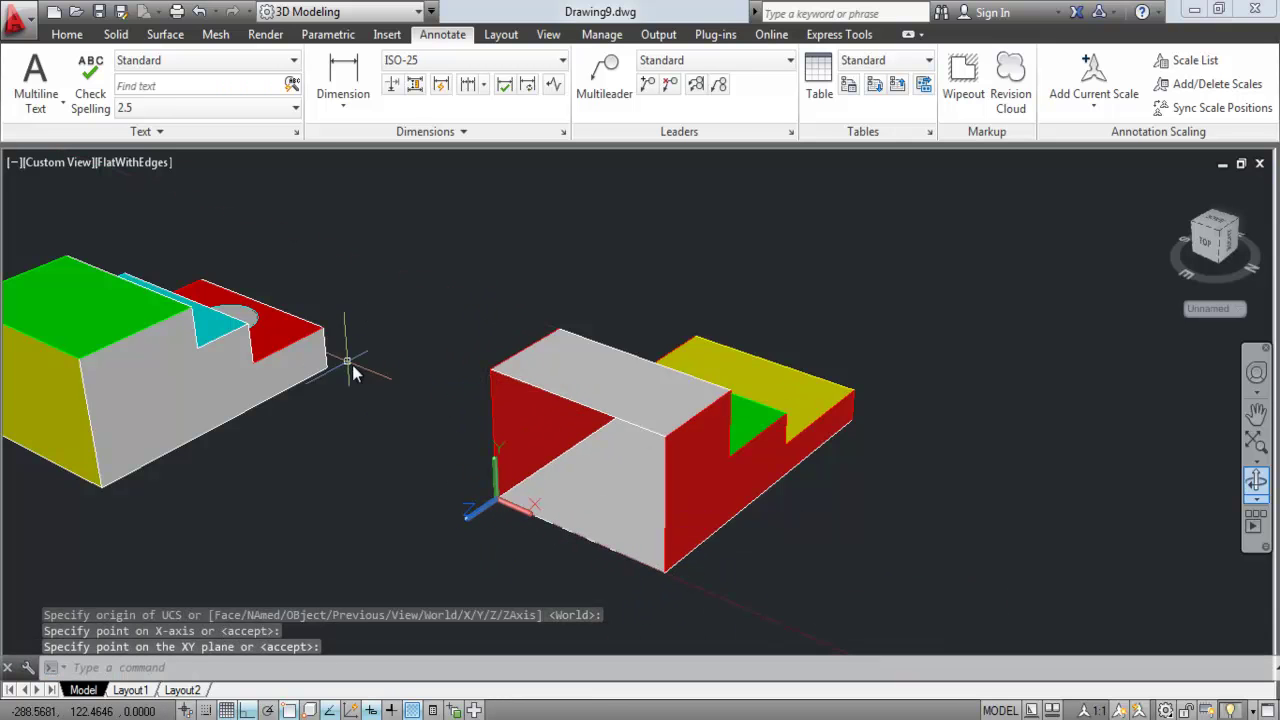
type("REC")
Step: Draw a rectangle over the back face and convert it into a 300 by 200 region
key("Return")
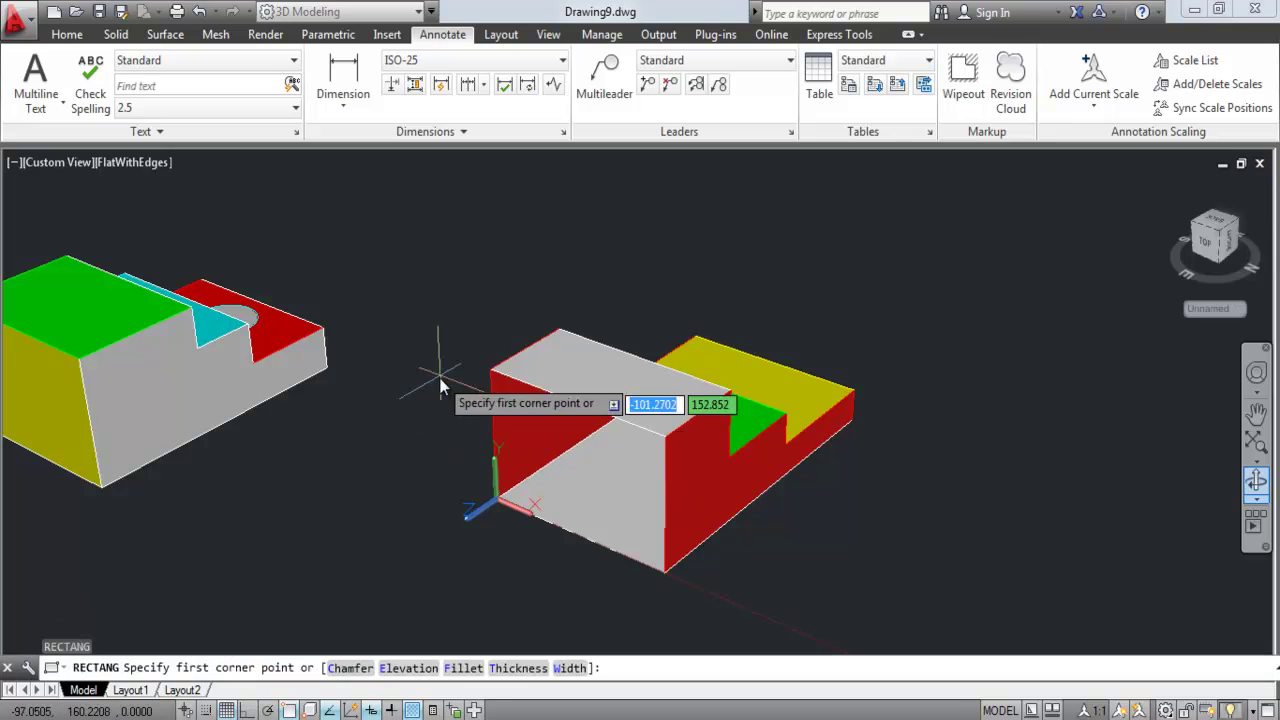
left_click(496, 505)
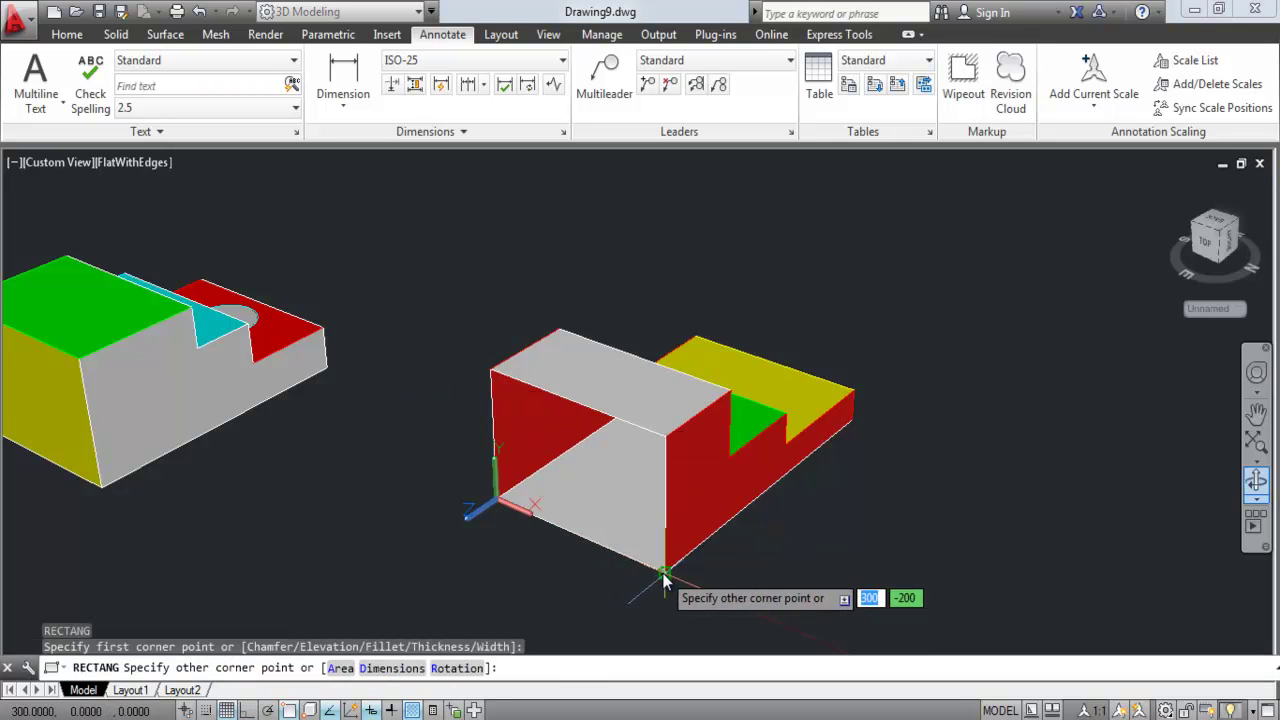
left_click(664, 572)
key("Escape")
key("Escape")
type("REG")
key("Return")
left_click(458, 352)
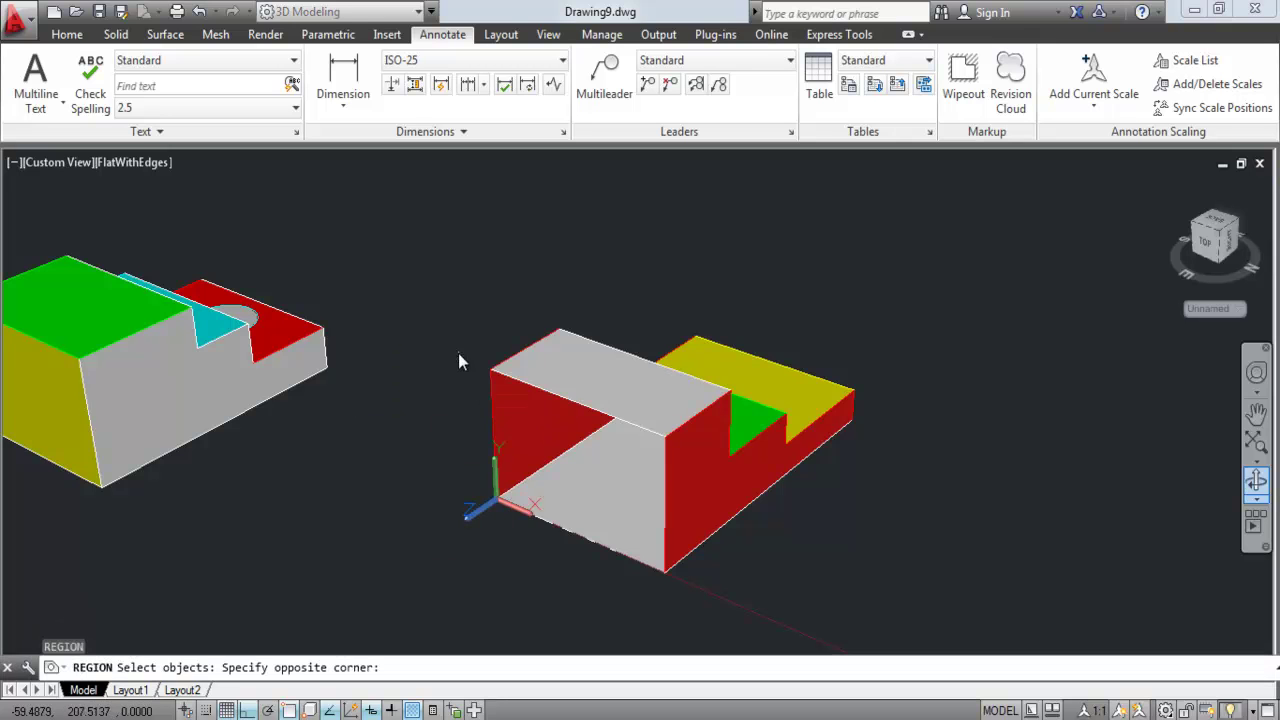
left_click(703, 586)
key("Return")
Step: Colour the tall end-face region cyan, then orbit to a front view of both blocks
left_click(560, 438)
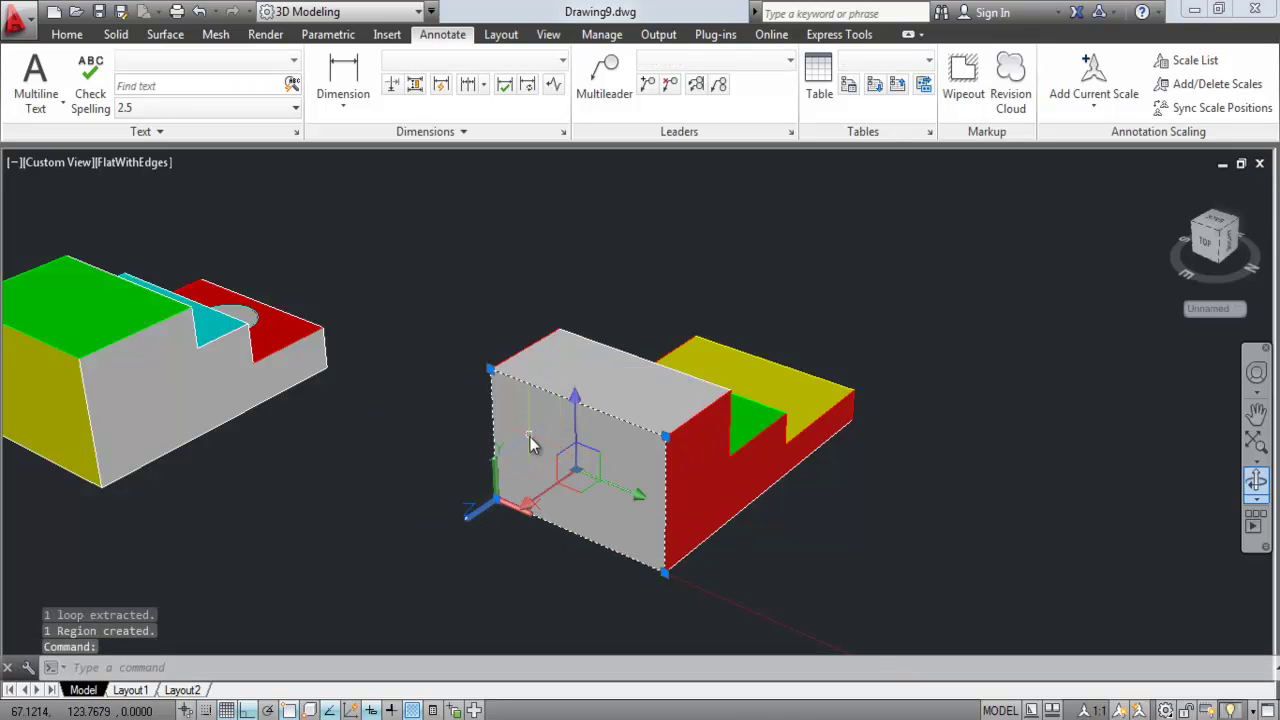
right_click(531, 434)
left_click(517, 411)
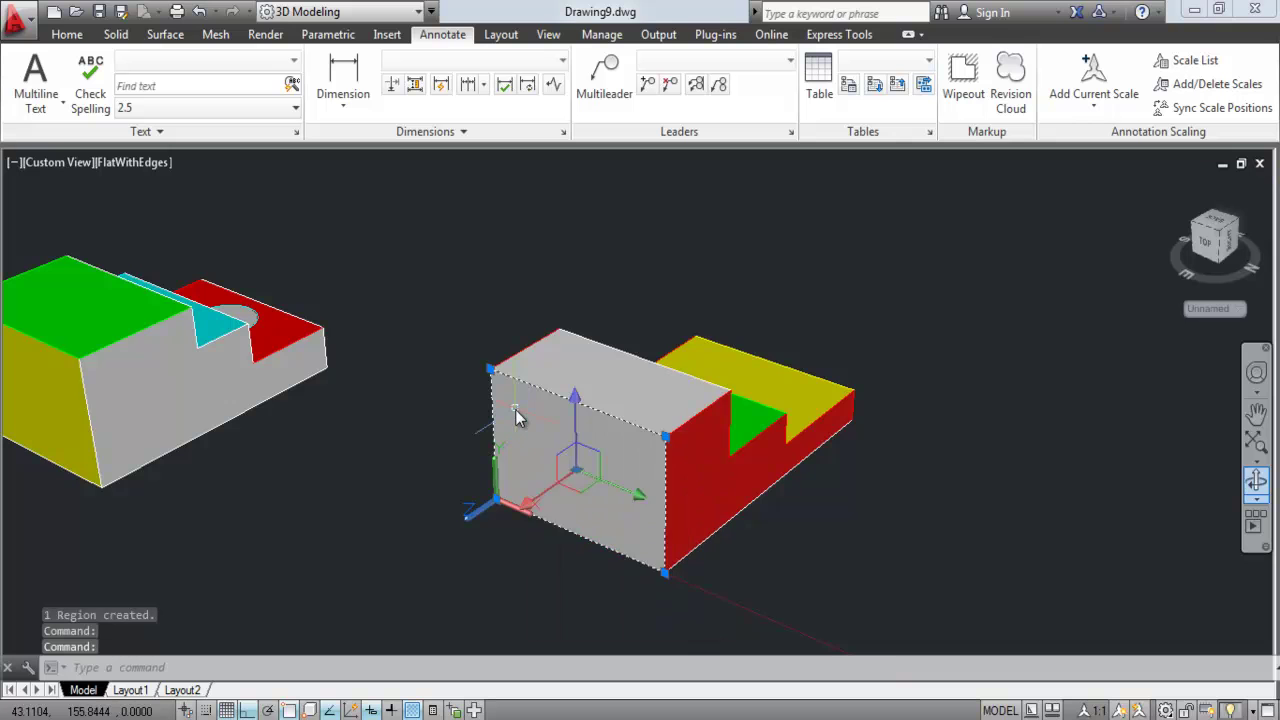
right_click(515, 409)
left_click(557, 688)
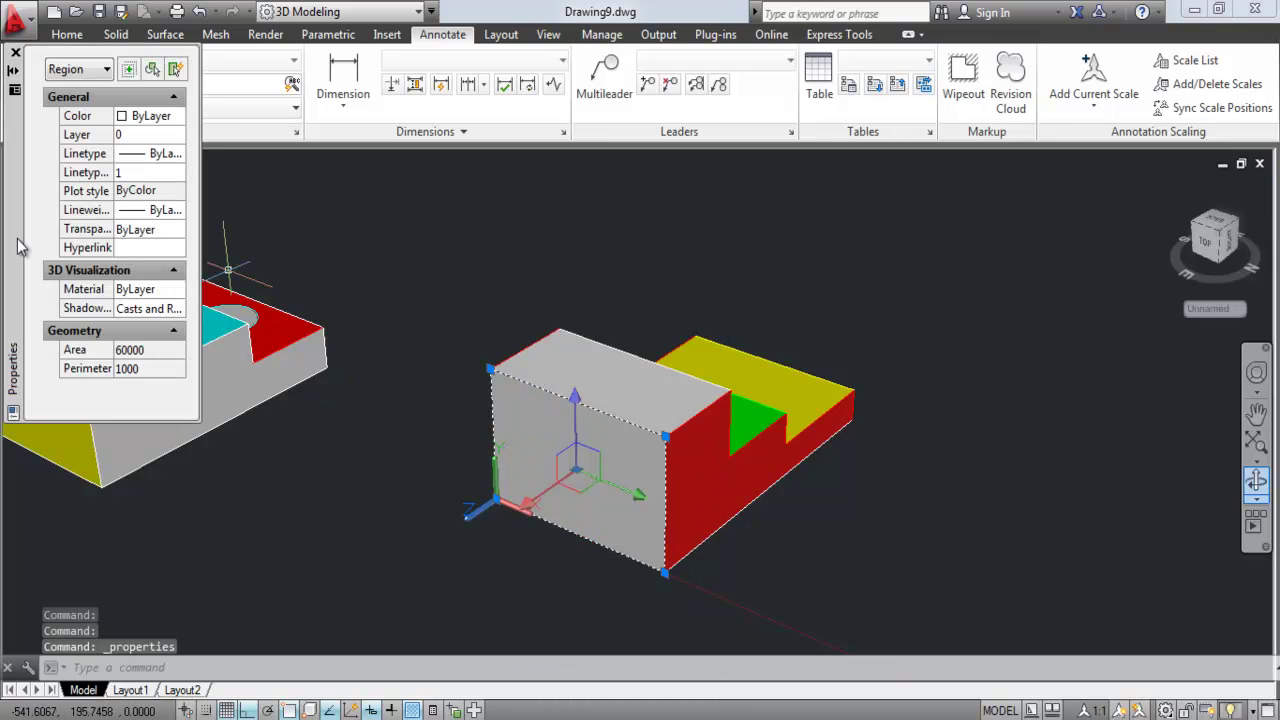
left_click(135, 117)
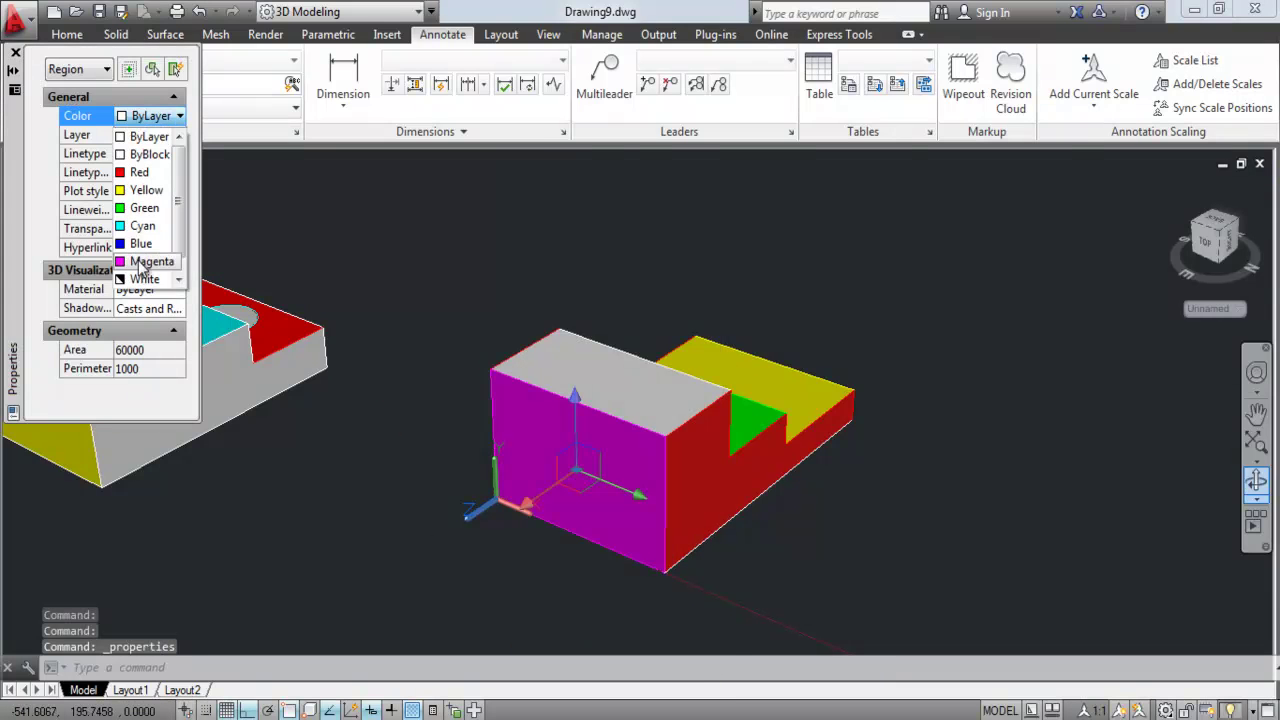
left_click(143, 226)
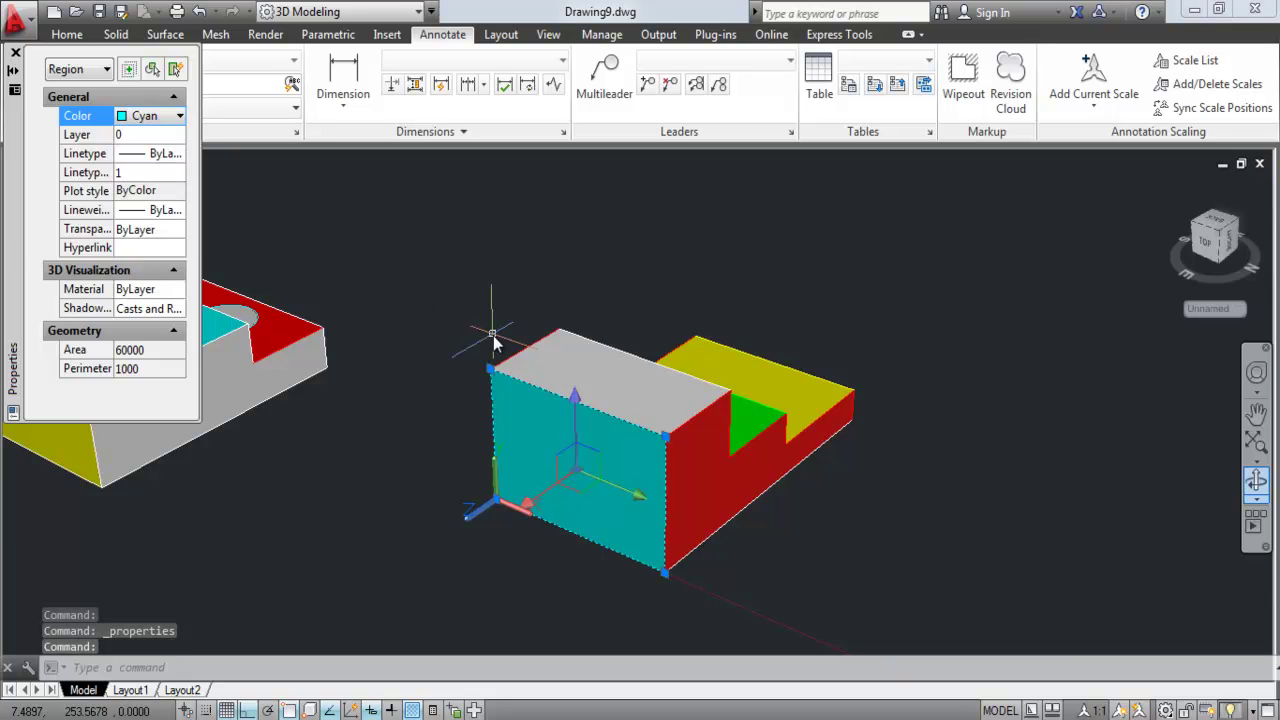
key("Escape")
key("Escape")
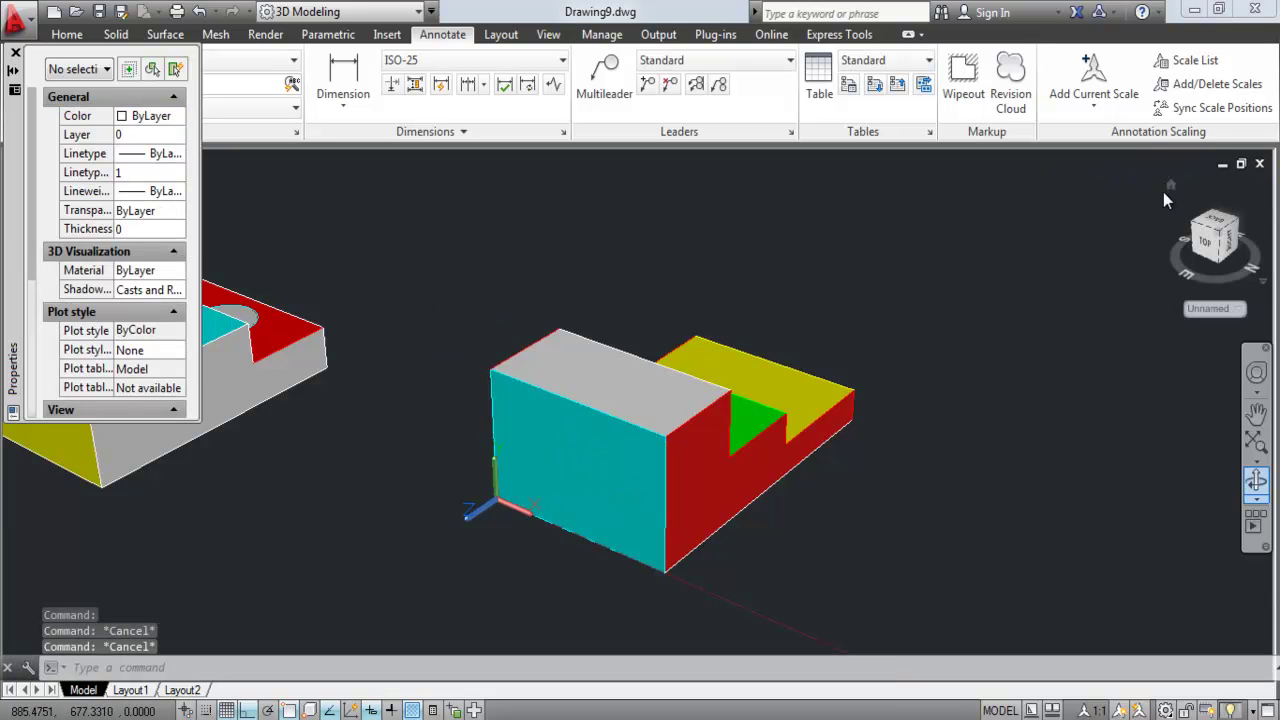
left_click_drag(1163, 193, 627, 456)
middle_click_drag(453, 368, 675, 457, "shift")
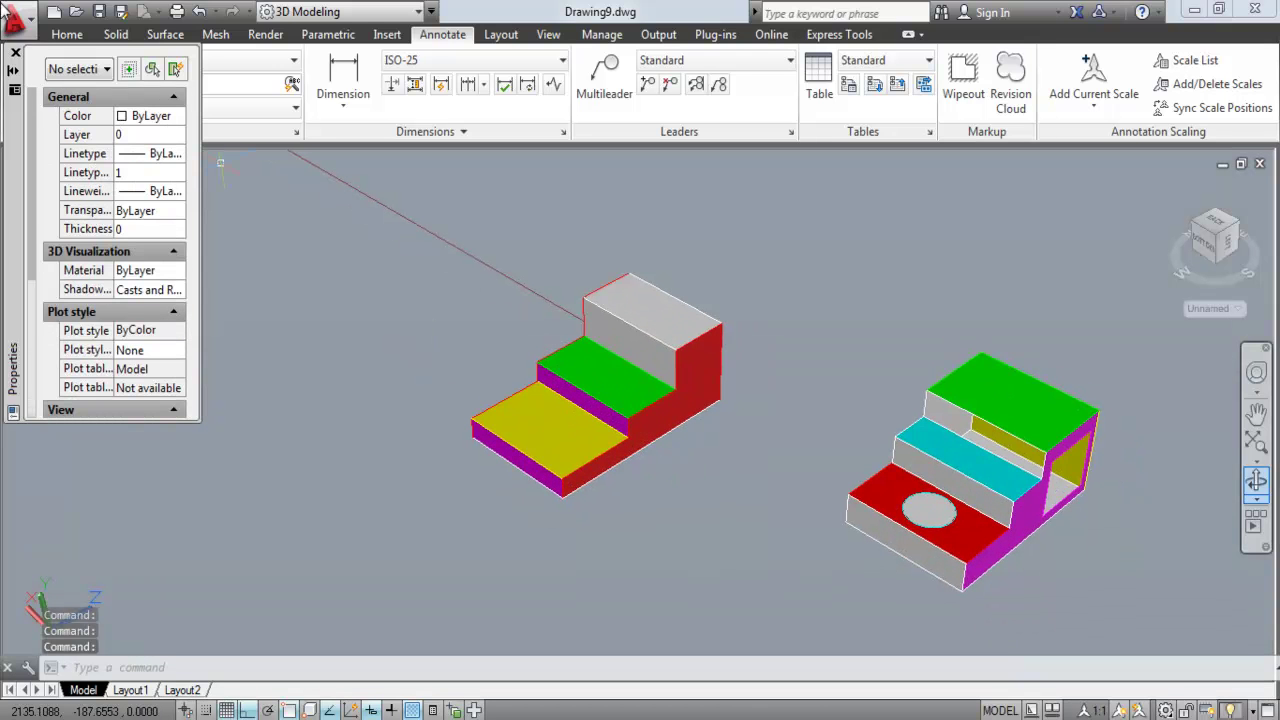
left_click(15, 53)
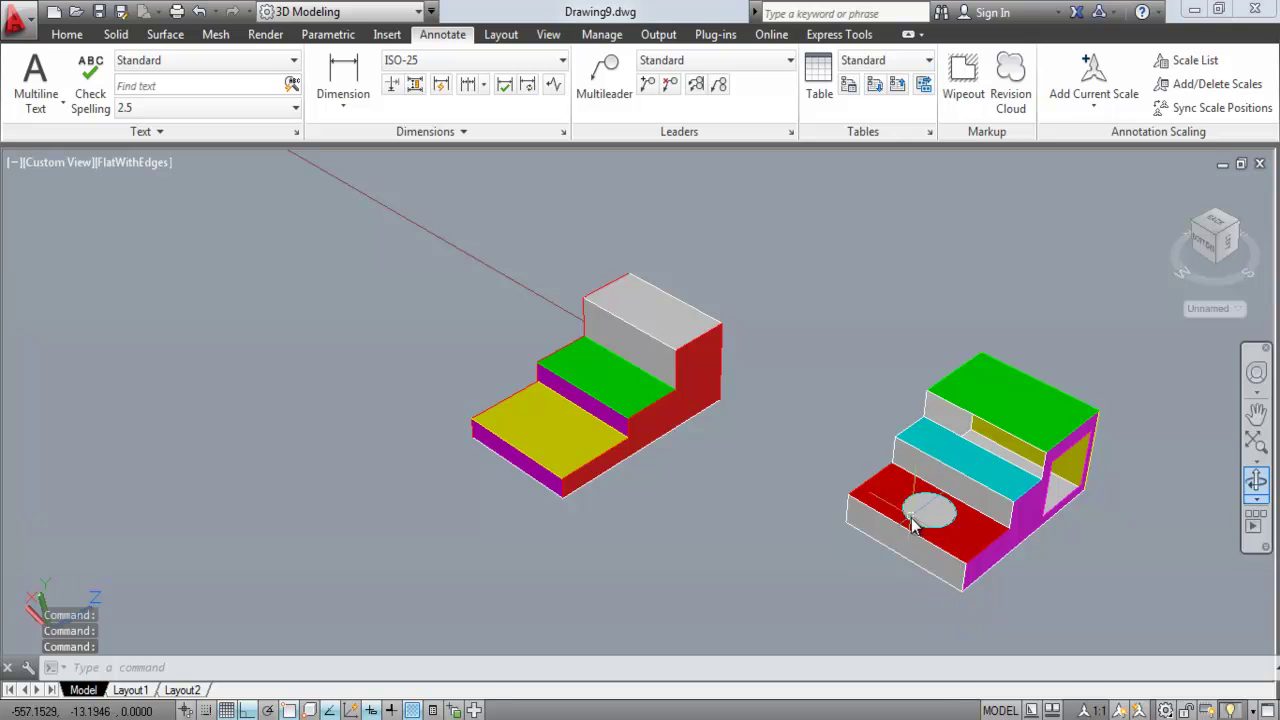